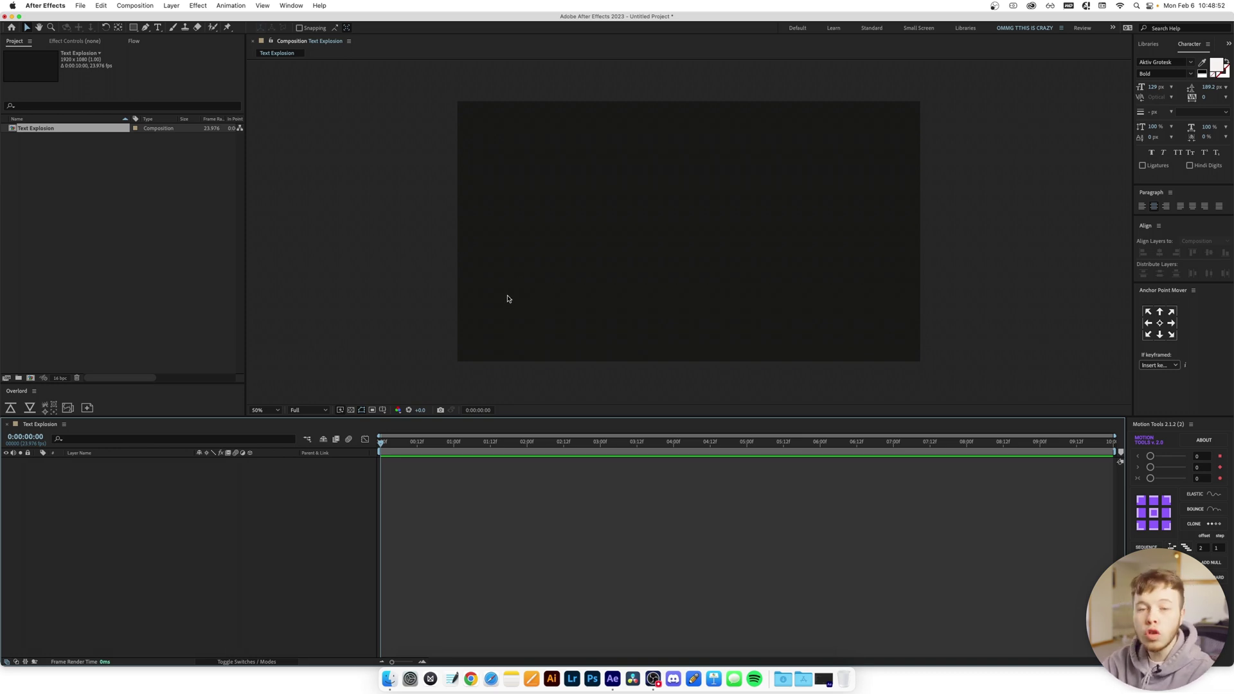
Add a text layer reading "dont be afraid to create" and centre it horizontally and vertically in the composition
{"action": "key", "text": "ctrl+t"}
{"action": "left_click", "coordinate": [616, 254]}
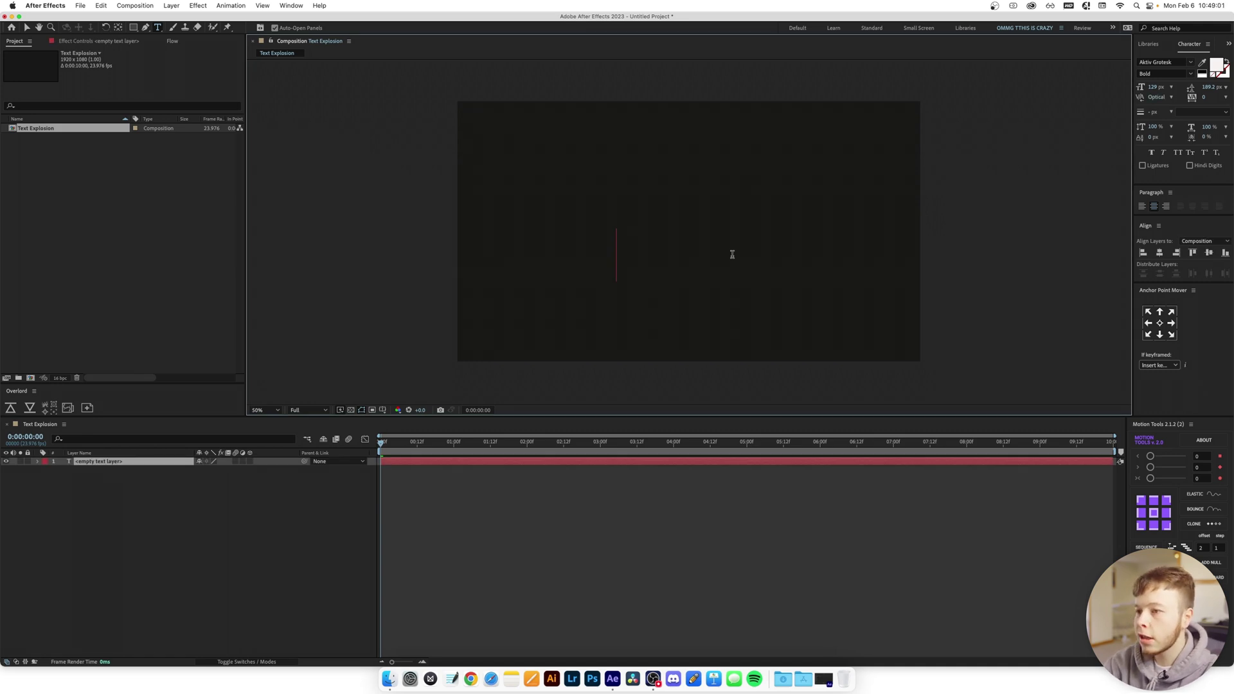
{"action": "type", "text": "dont be afra"}
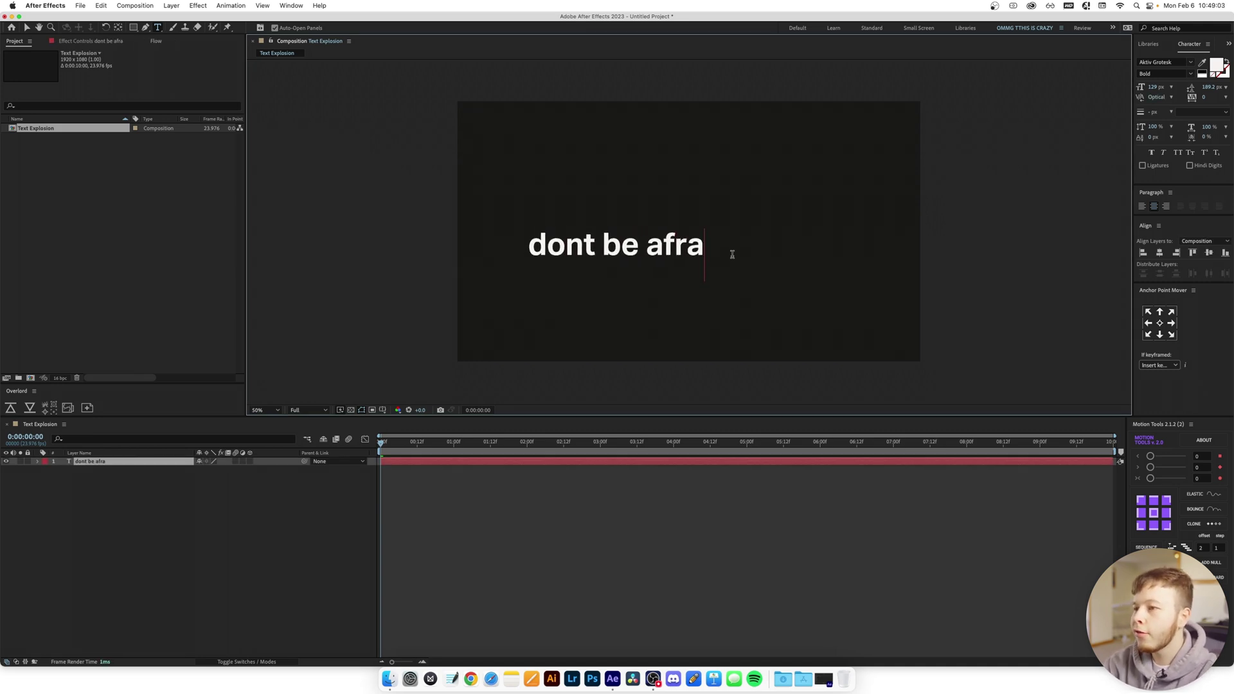
{"action": "type", "text": "id to create"}
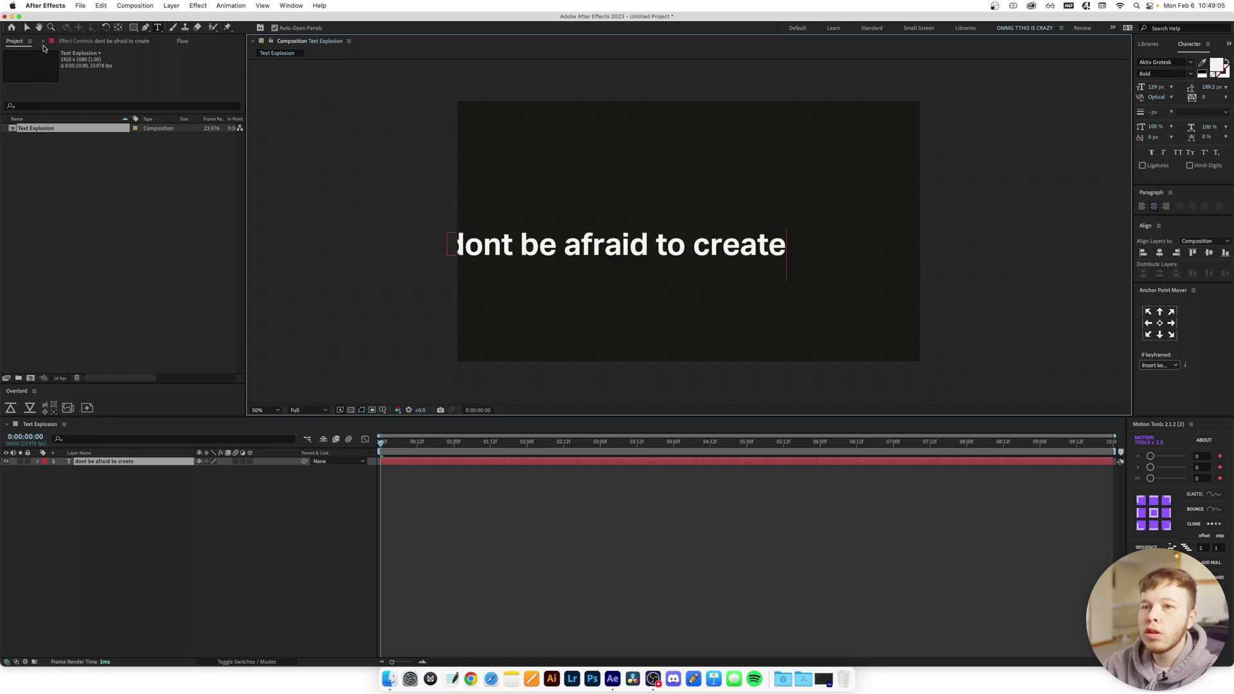
{"action": "key", "text": "Escape"}
{"action": "key", "text": "v"}
{"action": "left_click", "coordinate": [1160, 252]}
{"action": "left_click", "coordinate": [1208, 254]}
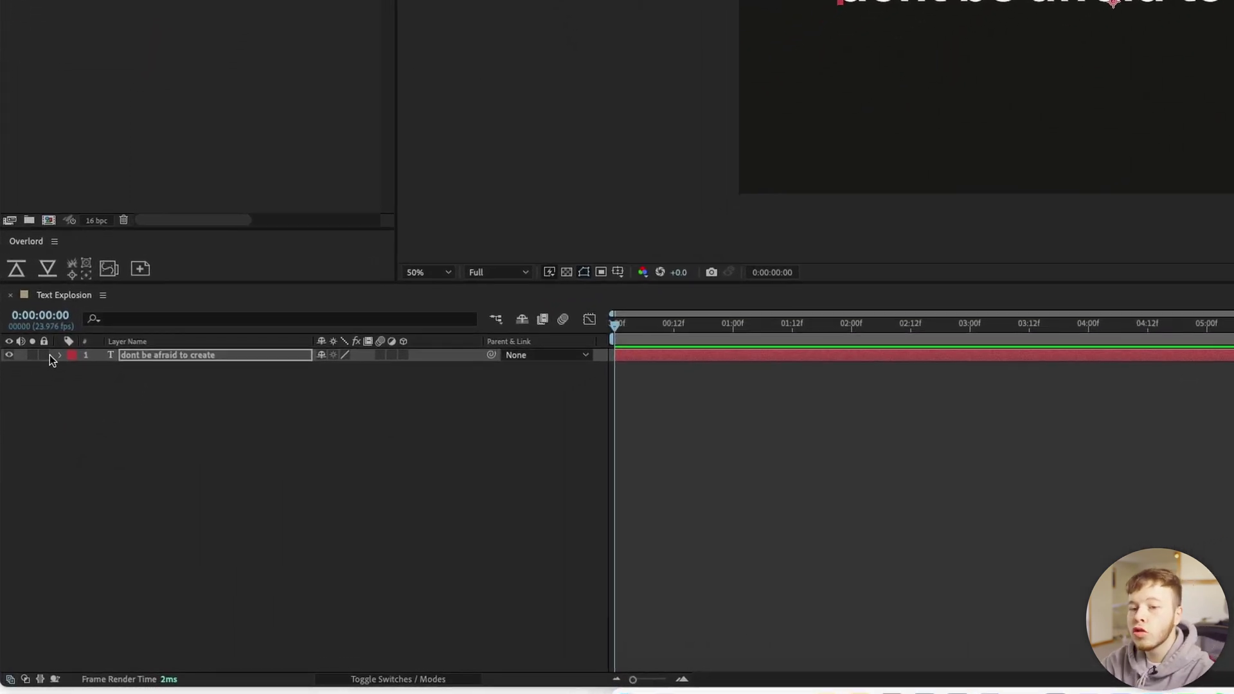
Add a Position animator to the text layer's Text properties
{"action": "left_click", "coordinate": [59, 357]}
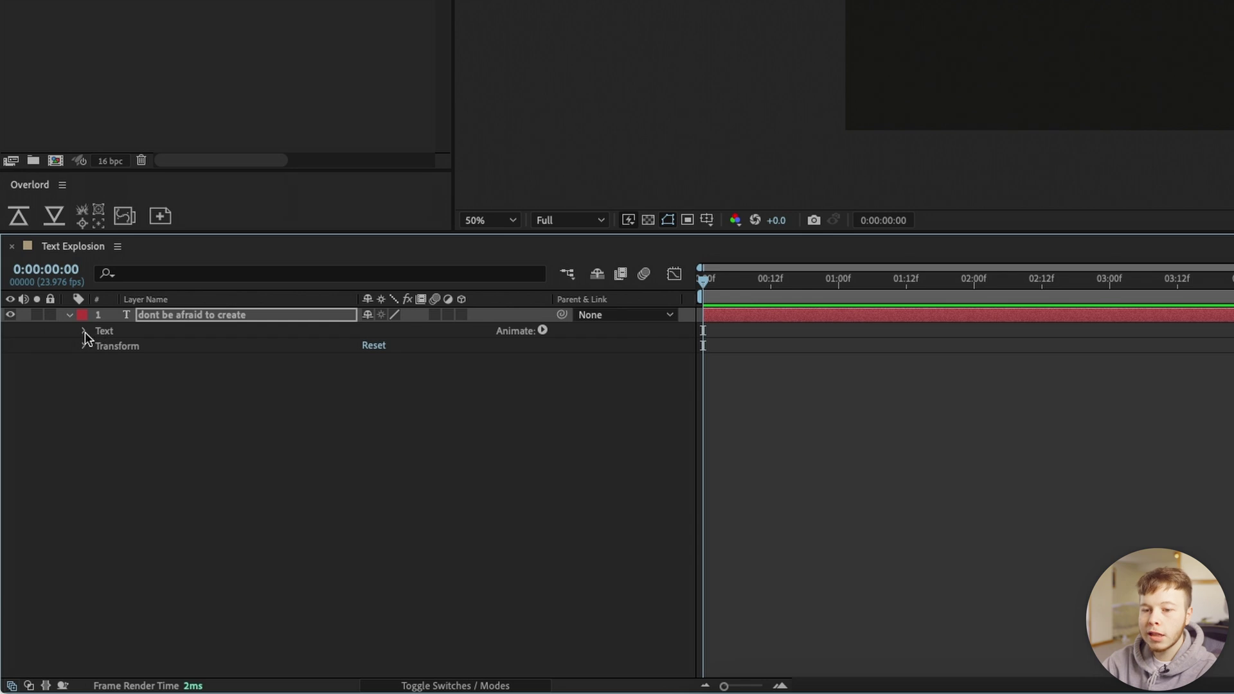
{"action": "left_click", "coordinate": [84, 330]}
{"action": "left_click", "coordinate": [137, 333]}
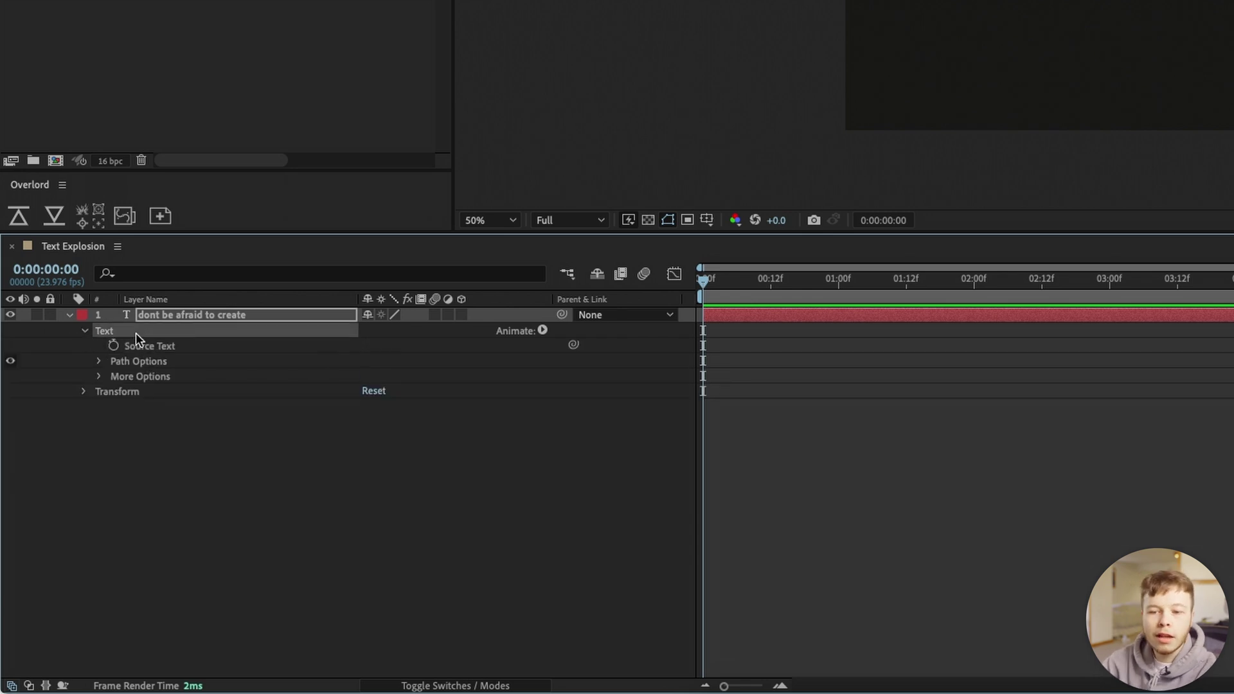
{"action": "left_click", "coordinate": [543, 330]}
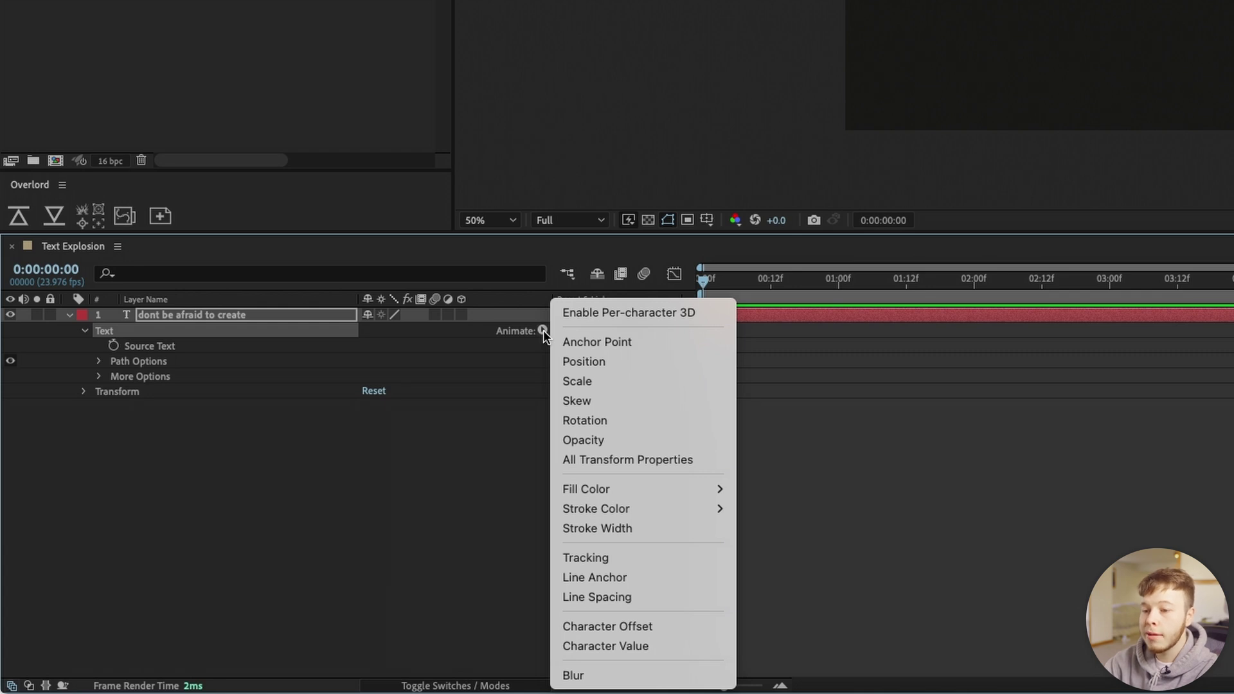
{"action": "left_click", "coordinate": [584, 362]}
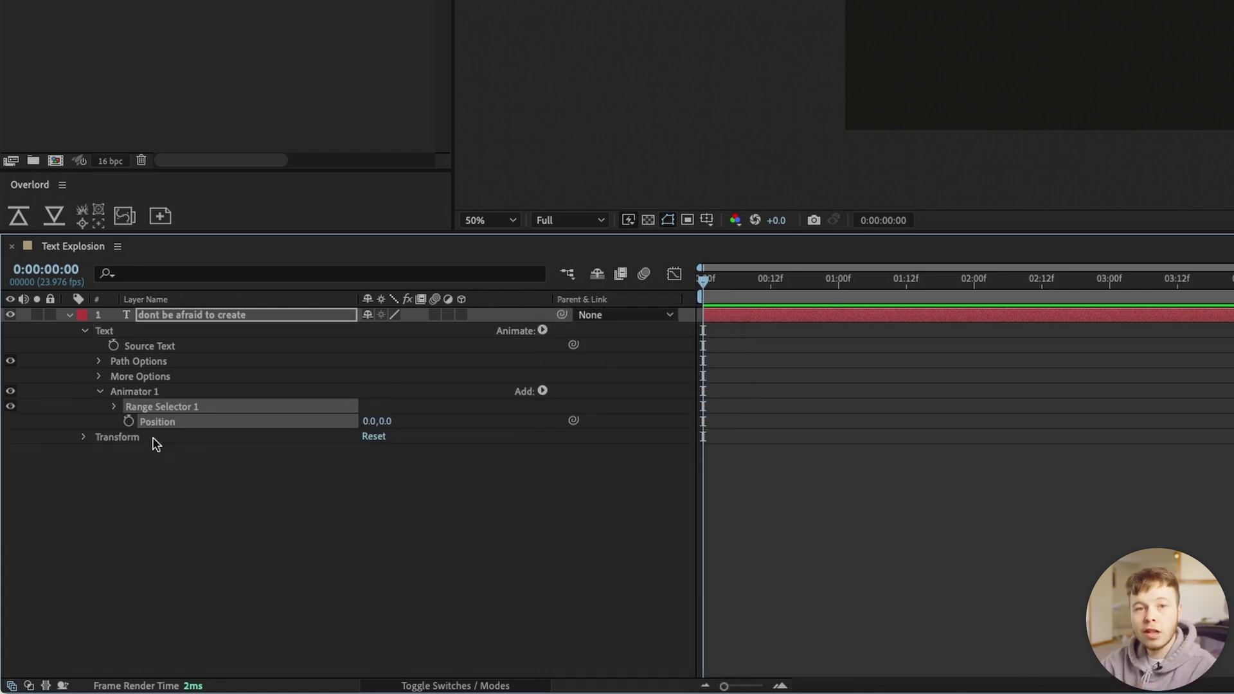
In Range Selector 1's advanced options, choose Percentage for Units and Characters for Based On
{"action": "left_click", "coordinate": [114, 406]}
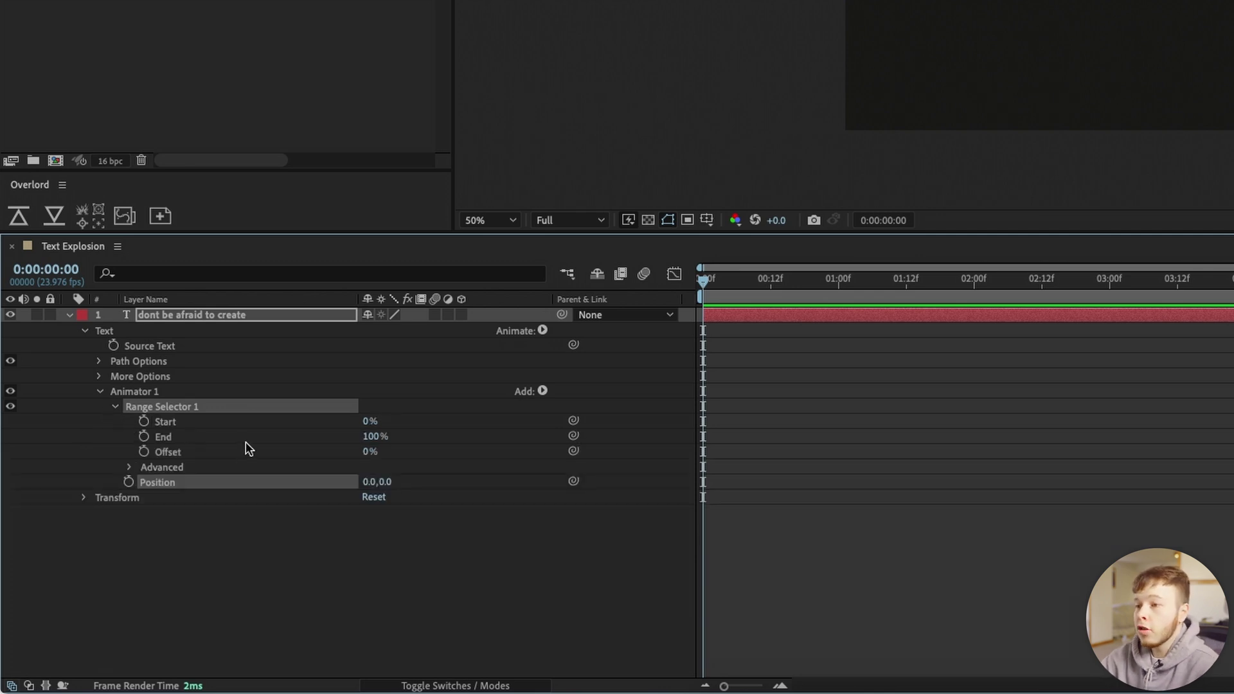
{"action": "left_click", "coordinate": [129, 468]}
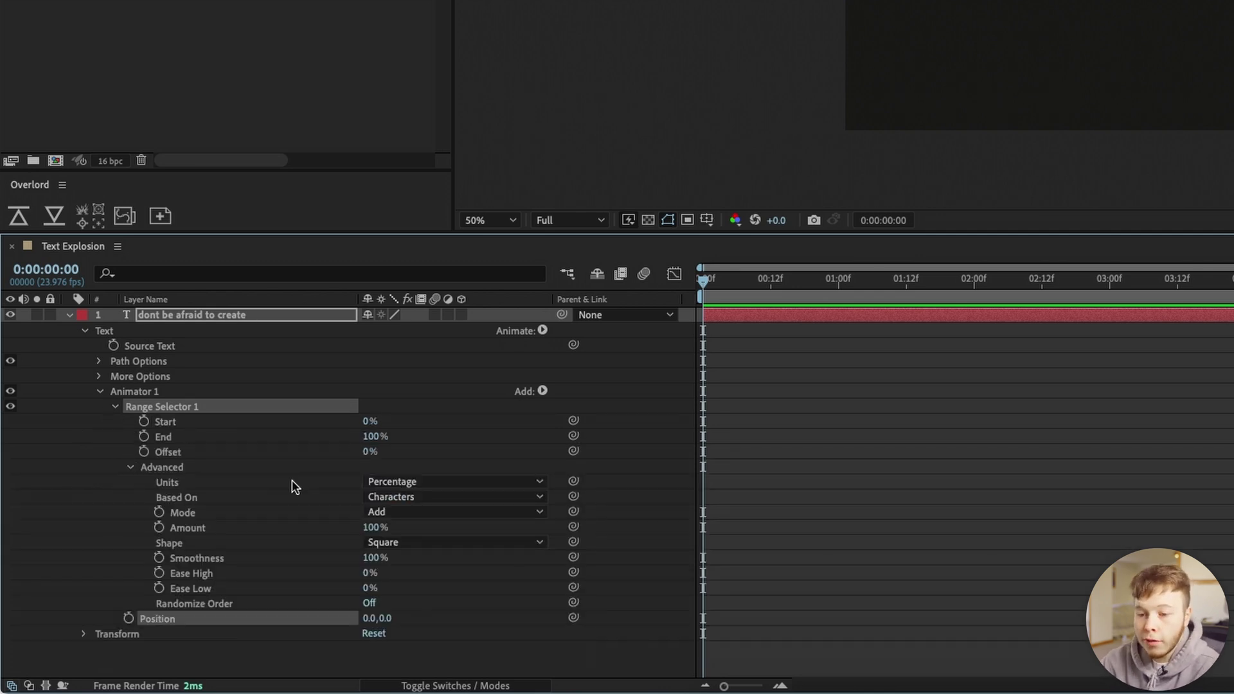
{"action": "left_click", "coordinate": [391, 483]}
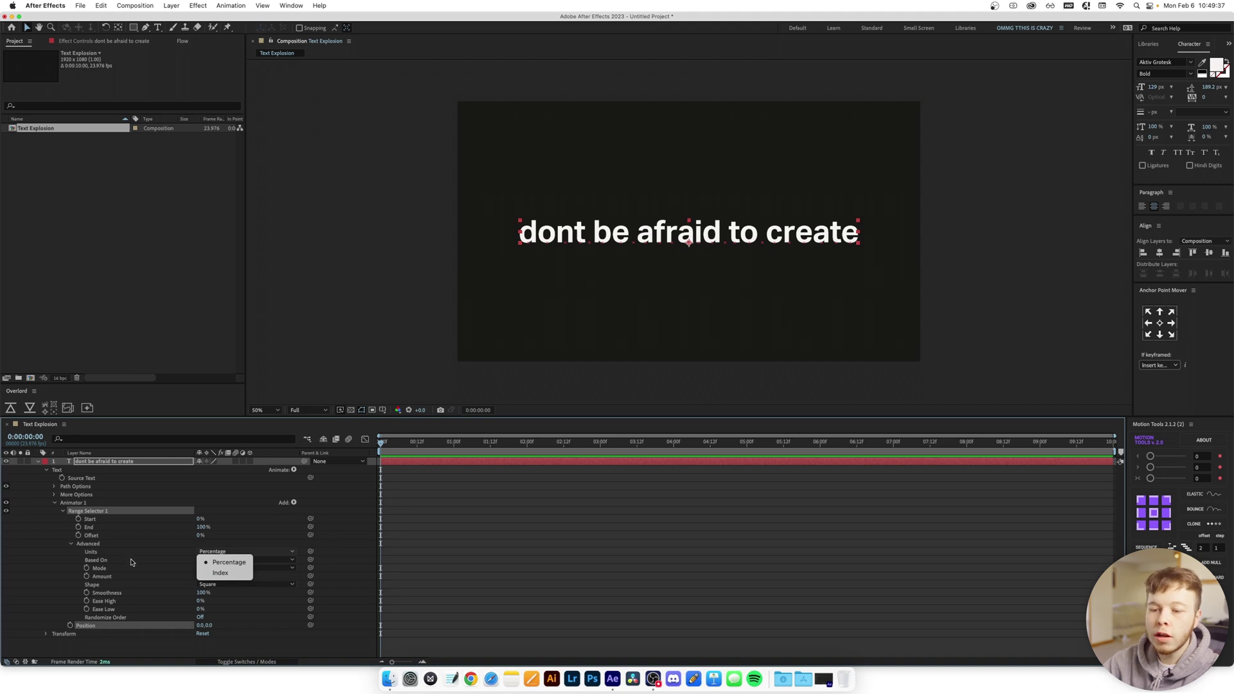
{"action": "left_click", "coordinate": [214, 563]}
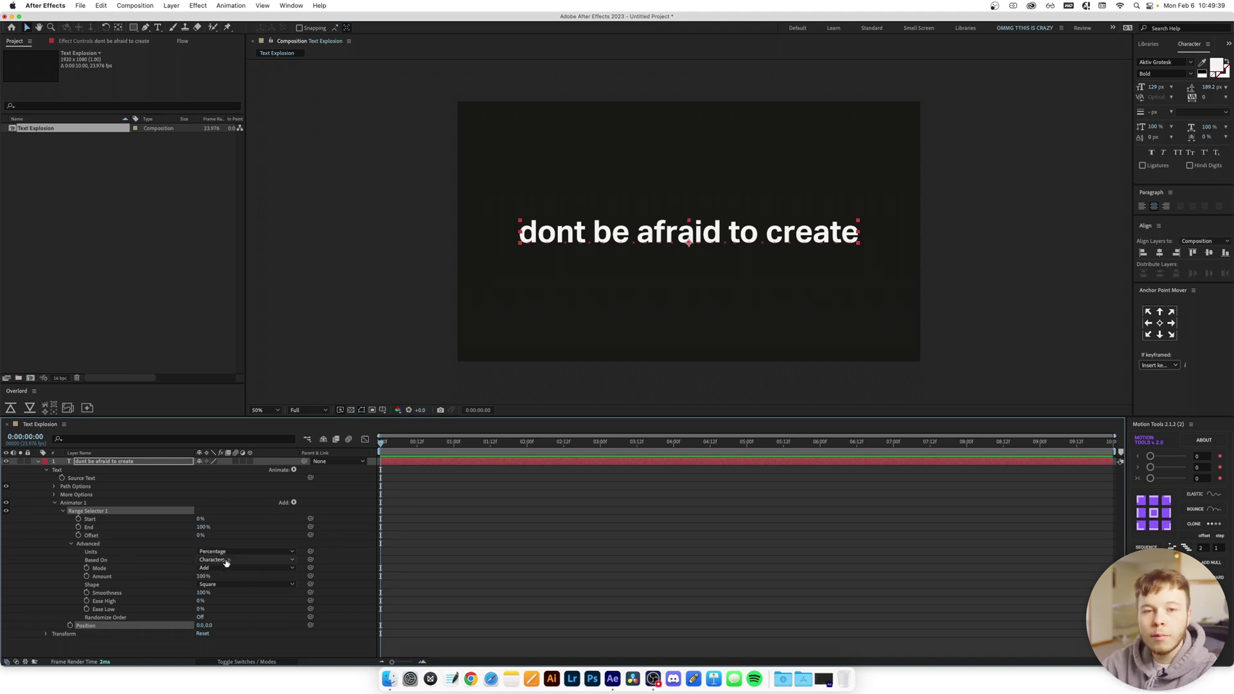
{"action": "left_click", "coordinate": [227, 562]}
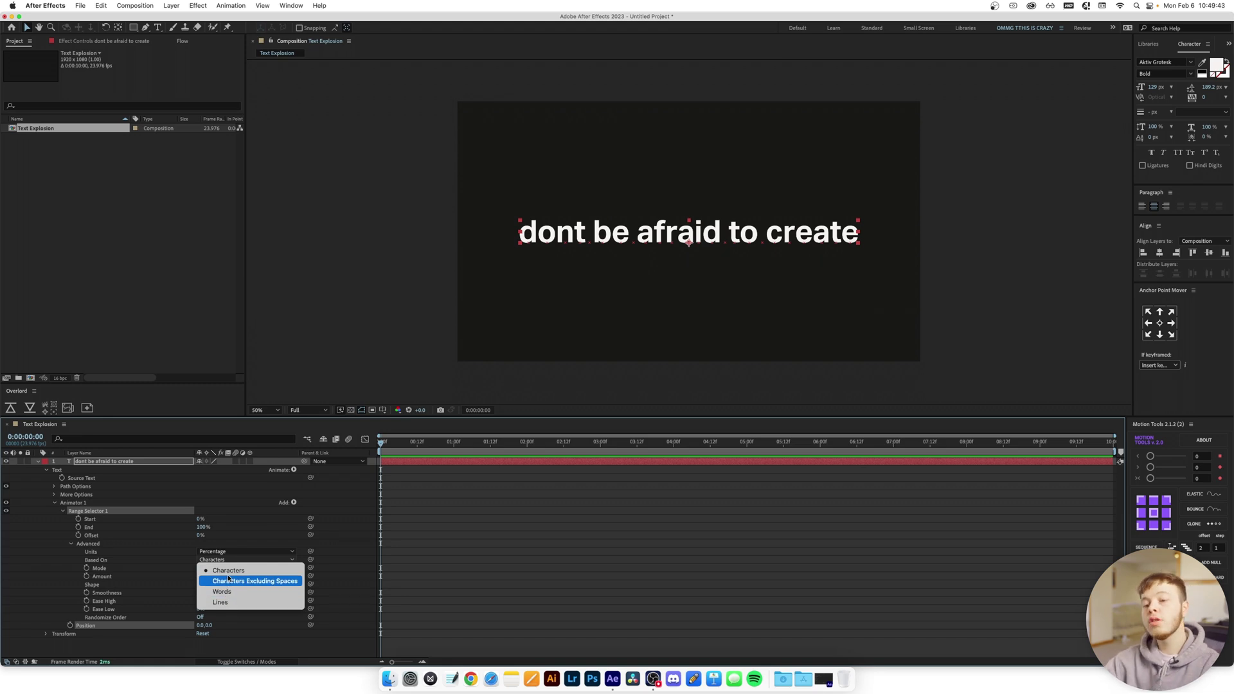
{"action": "left_click", "coordinate": [235, 571]}
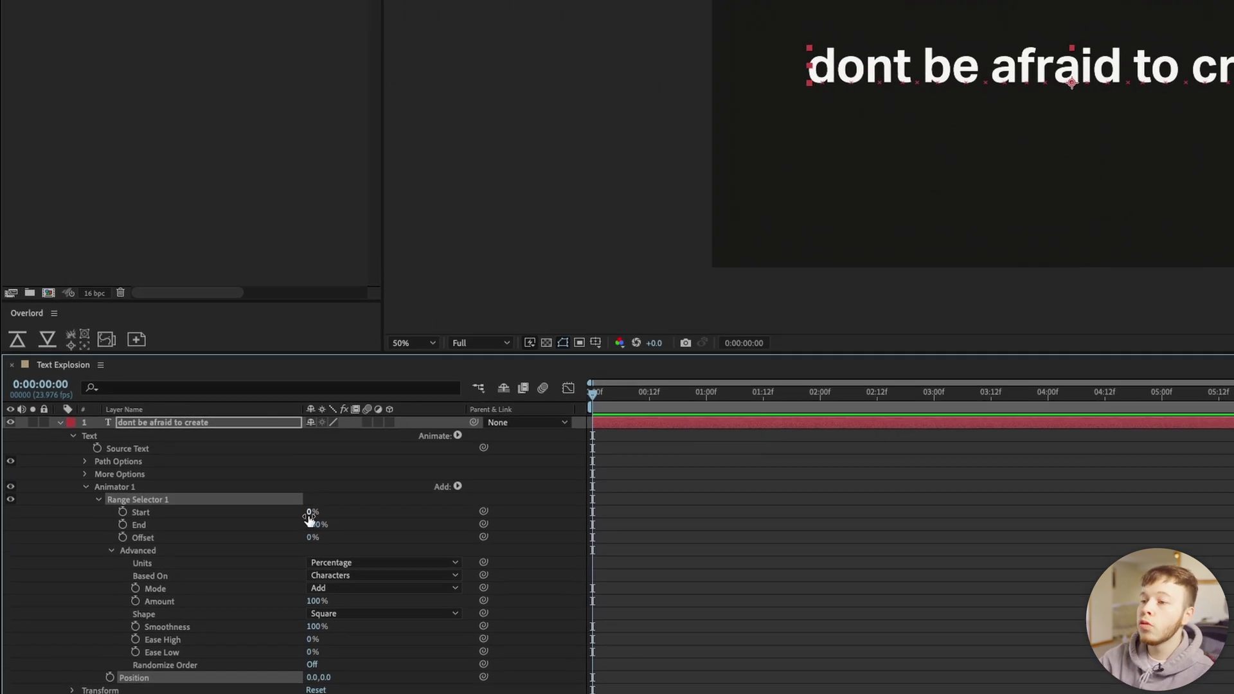
Set the range selector's Start to 52% and its Shape to Smooth
{"action": "left_click_drag", "start_coordinate": [298, 585], "coordinate": [316, 653]}
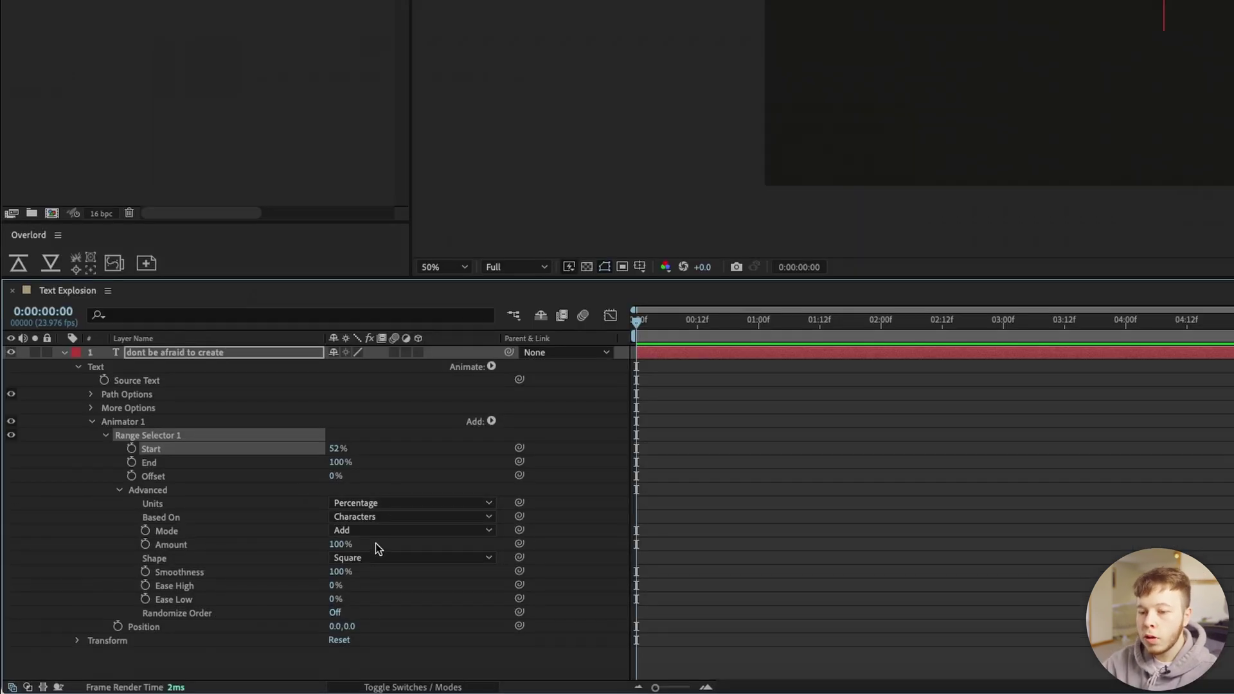
{"action": "left_click", "coordinate": [372, 558]}
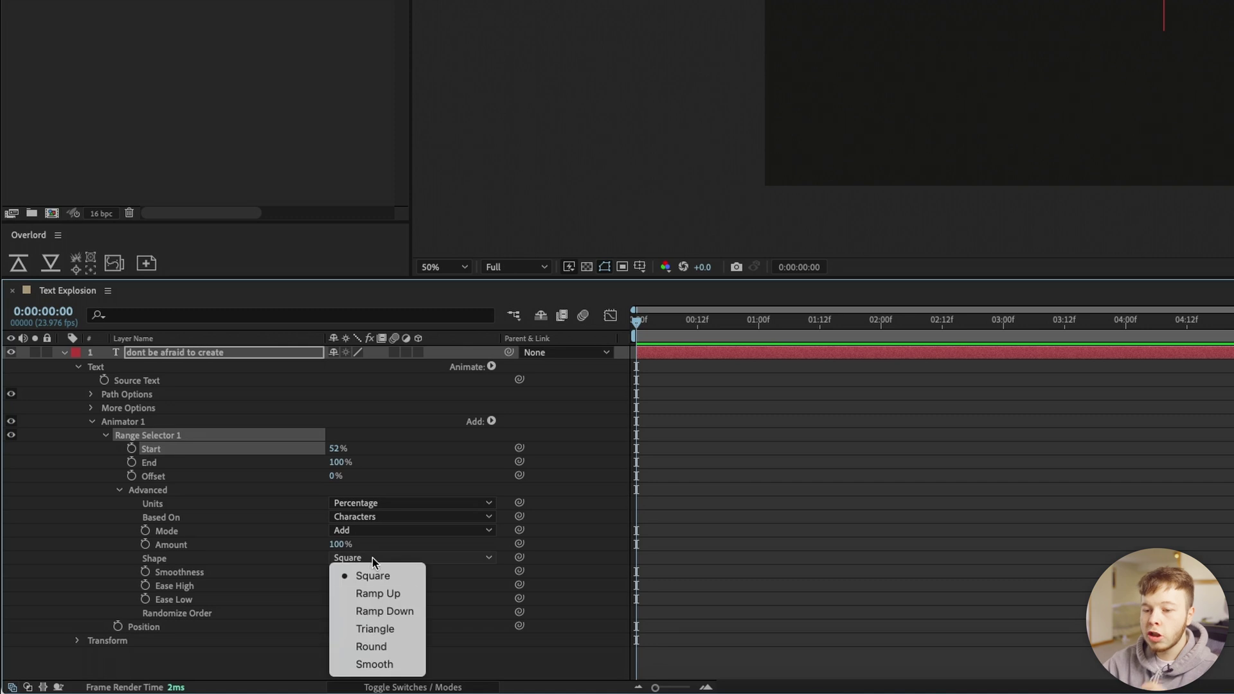
{"action": "left_click", "coordinate": [375, 665]}
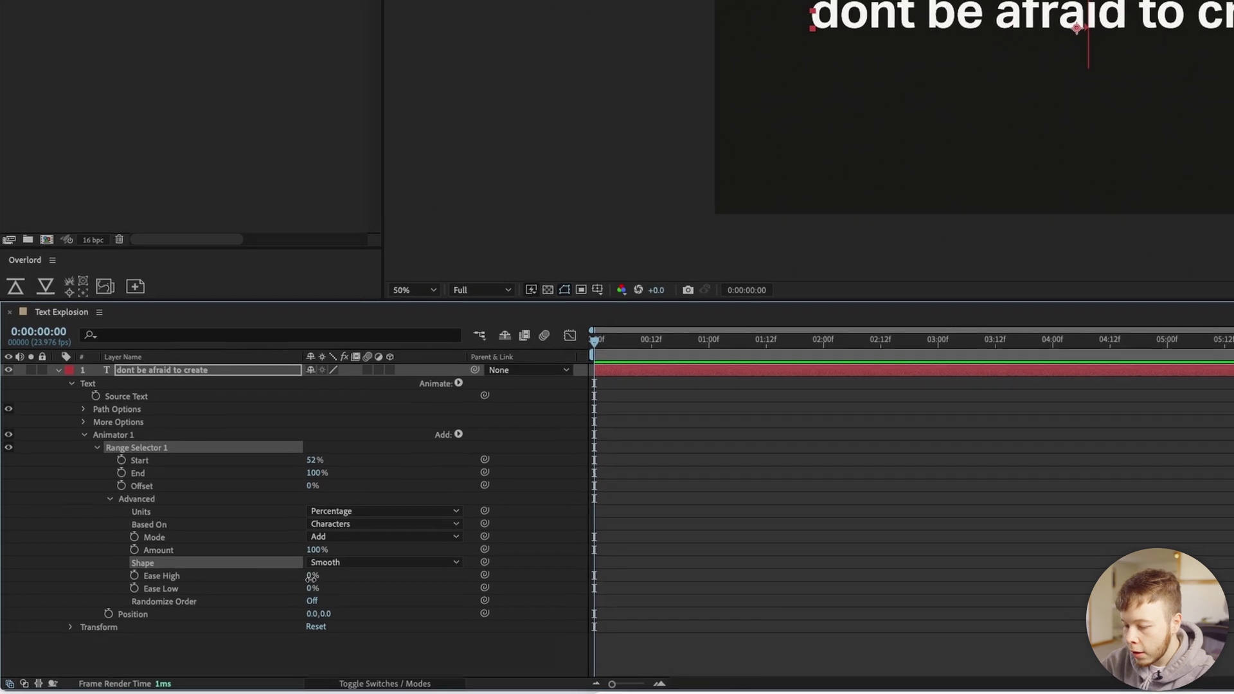
Set the range selector's Ease High to 52% and Ease Low to 30%, and offset the animator's Position to 52, 222
{"action": "left_click", "coordinate": [311, 576]}
{"action": "type", "text": "52"}
{"action": "key", "text": "Tab"}
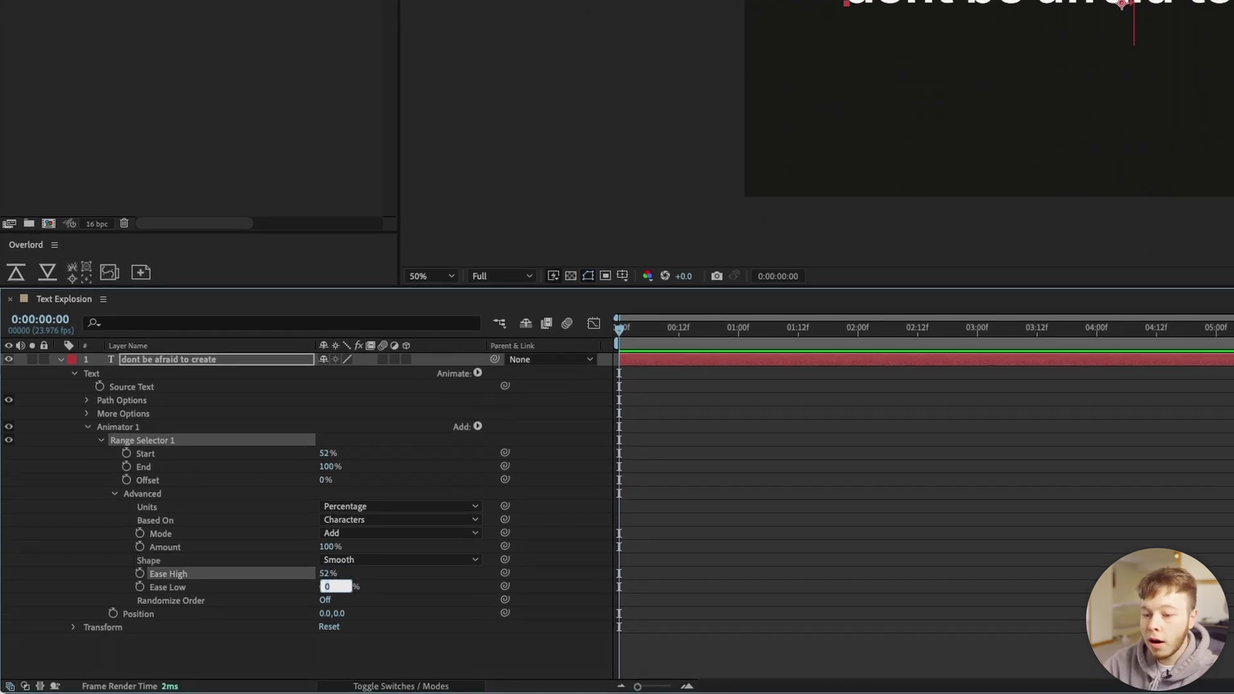
{"action": "type", "text": "30"}
{"action": "key", "text": "Return"}
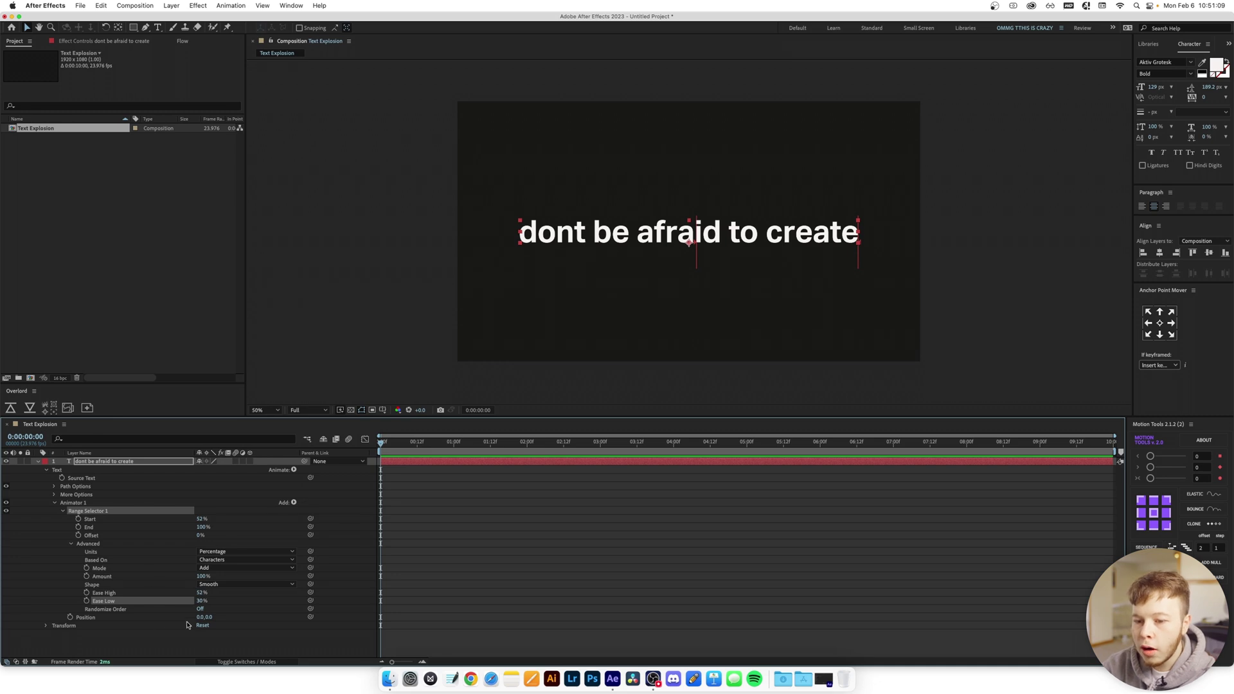
{"action": "left_click_drag", "start_coordinate": [209, 621], "coordinate": [241, 617]}
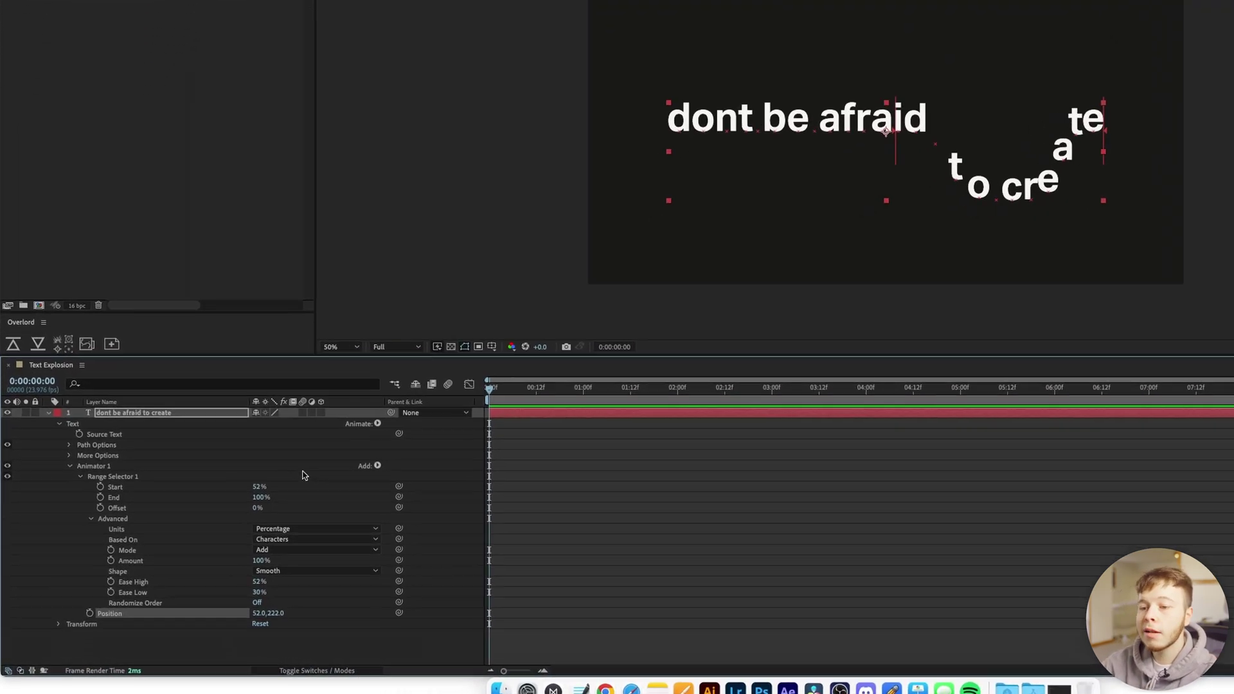
Add a Wiggly selector to Animator 1 and expand its properties
{"action": "left_click", "coordinate": [145, 430]}
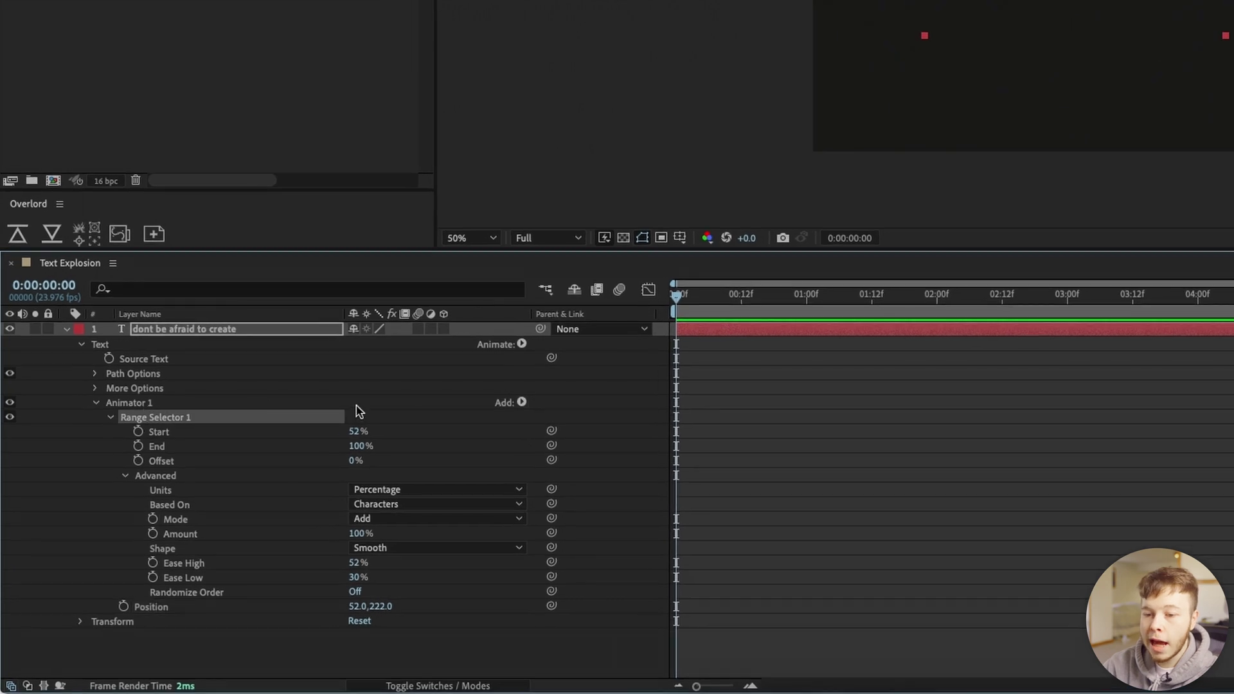
{"action": "left_click", "coordinate": [522, 402]}
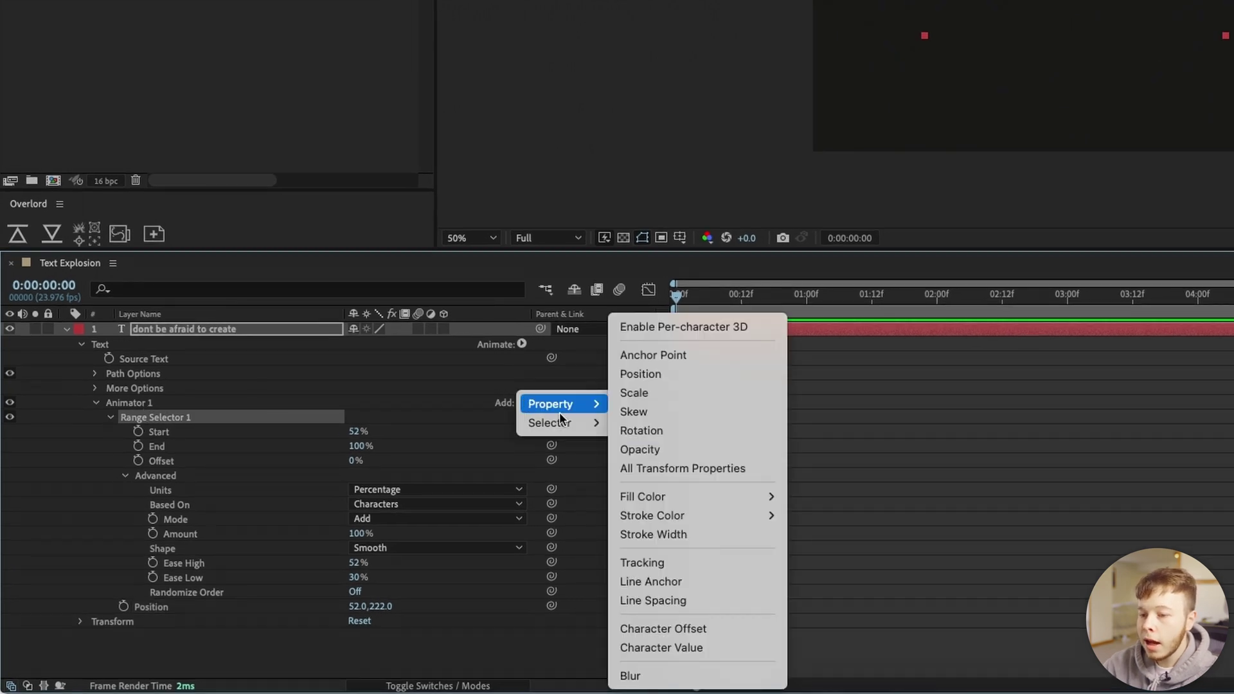
{"action": "mouse_move", "coordinate": [559, 422]}
{"action": "left_click", "coordinate": [656, 441]}
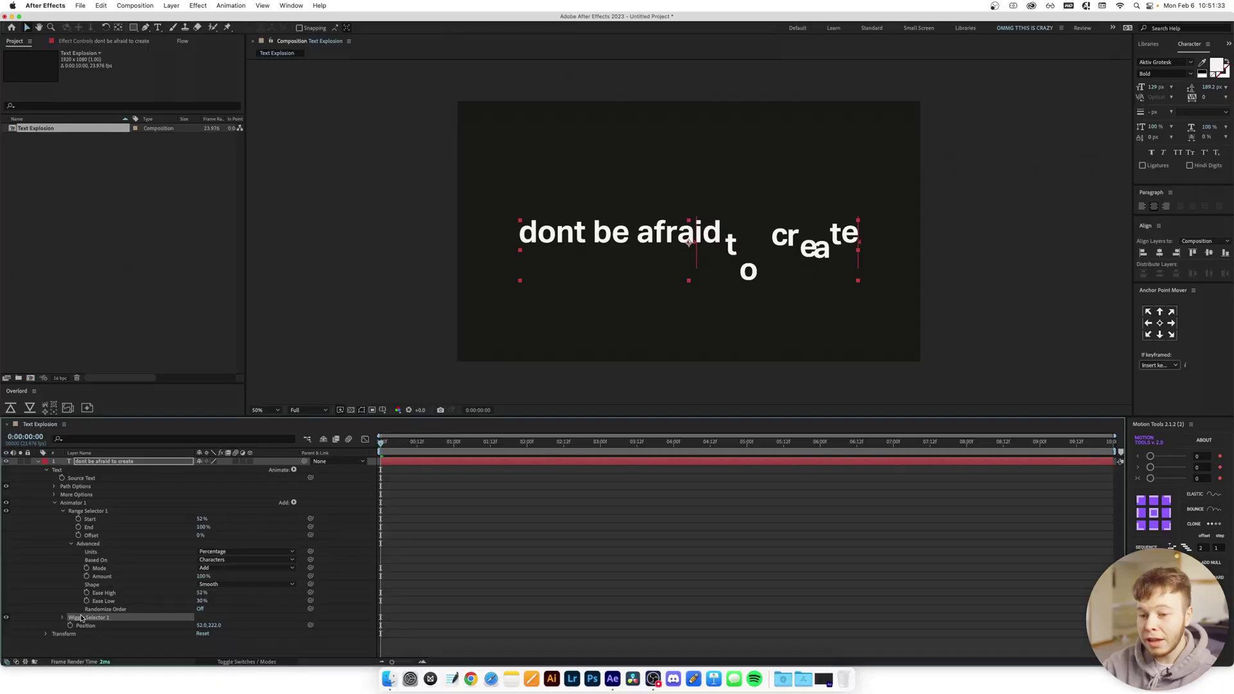
{"action": "left_click", "coordinate": [62, 618]}
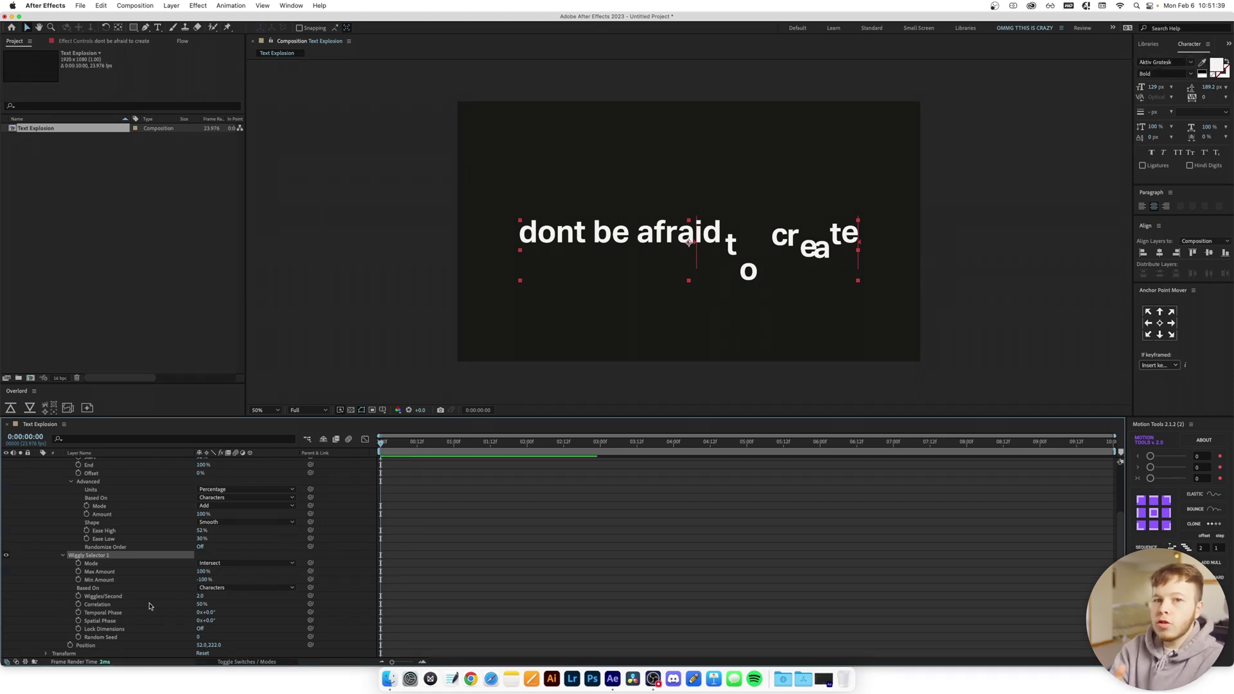
Try 0 for the wiggly selector's Wiggles/Second, undo it, and scrub the opening frames to preview the motion
{"action": "left_click", "coordinate": [202, 597]}
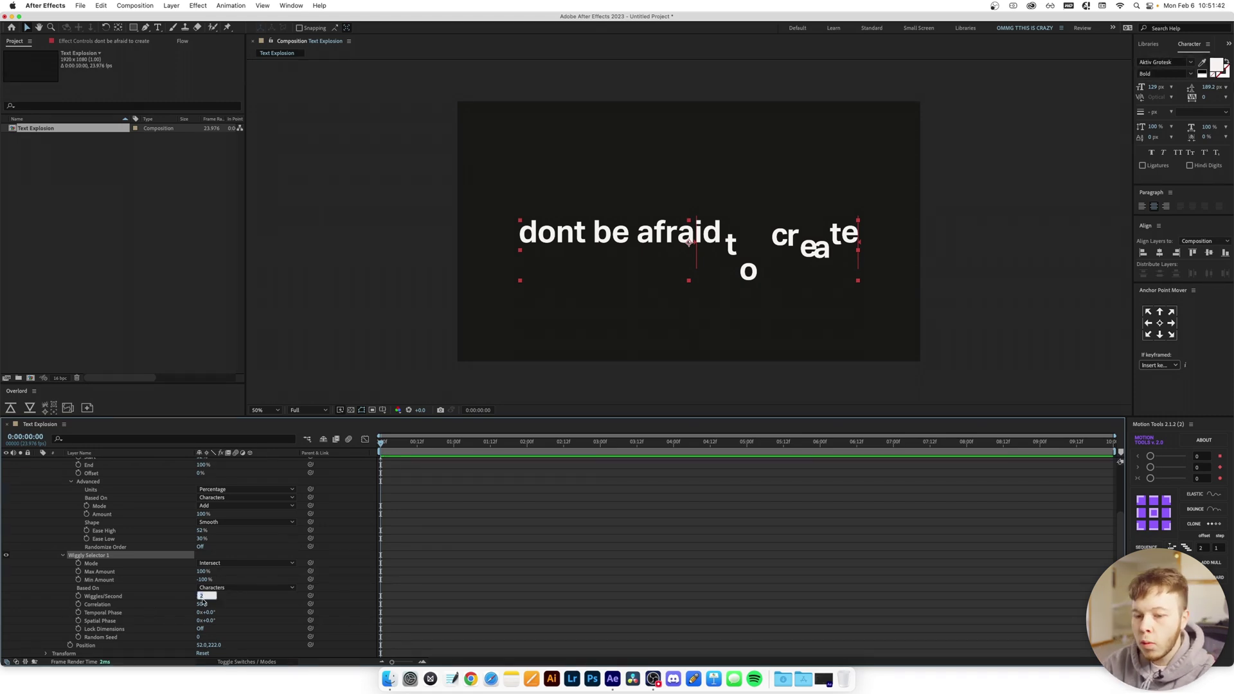
{"action": "type", "text": "0"}
{"action": "key", "text": "Return"}
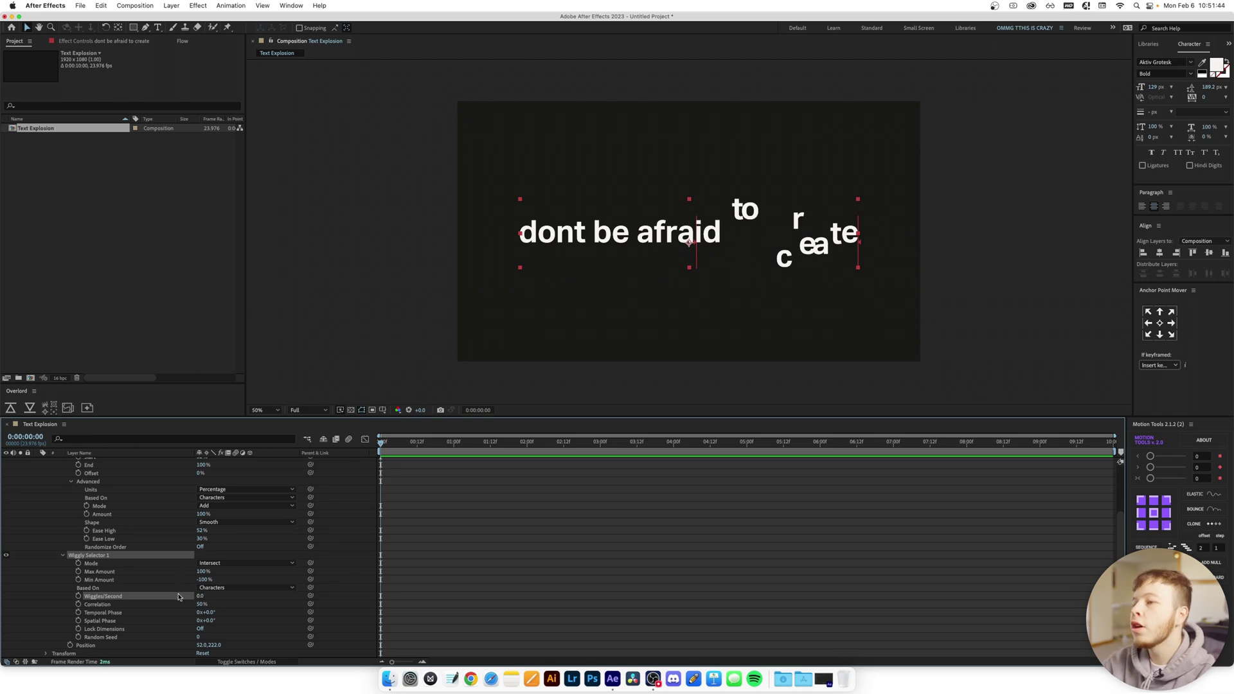
{"action": "key", "text": "ctrl+z"}
{"action": "left_click_drag", "start_coordinate": [409, 444], "coordinate": [373, 495]}
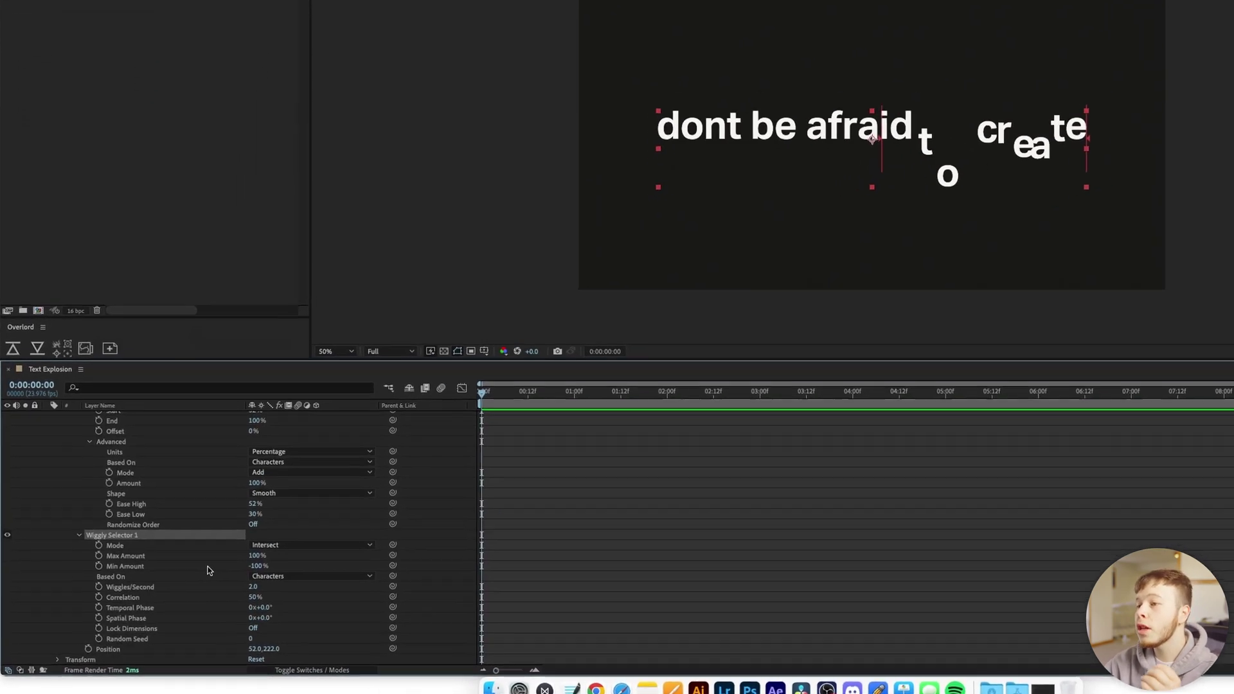
Set the wiggly selector's Wiggles/Second to 0 and scrub the opening frames to check the text
{"action": "left_click", "coordinate": [254, 586]}
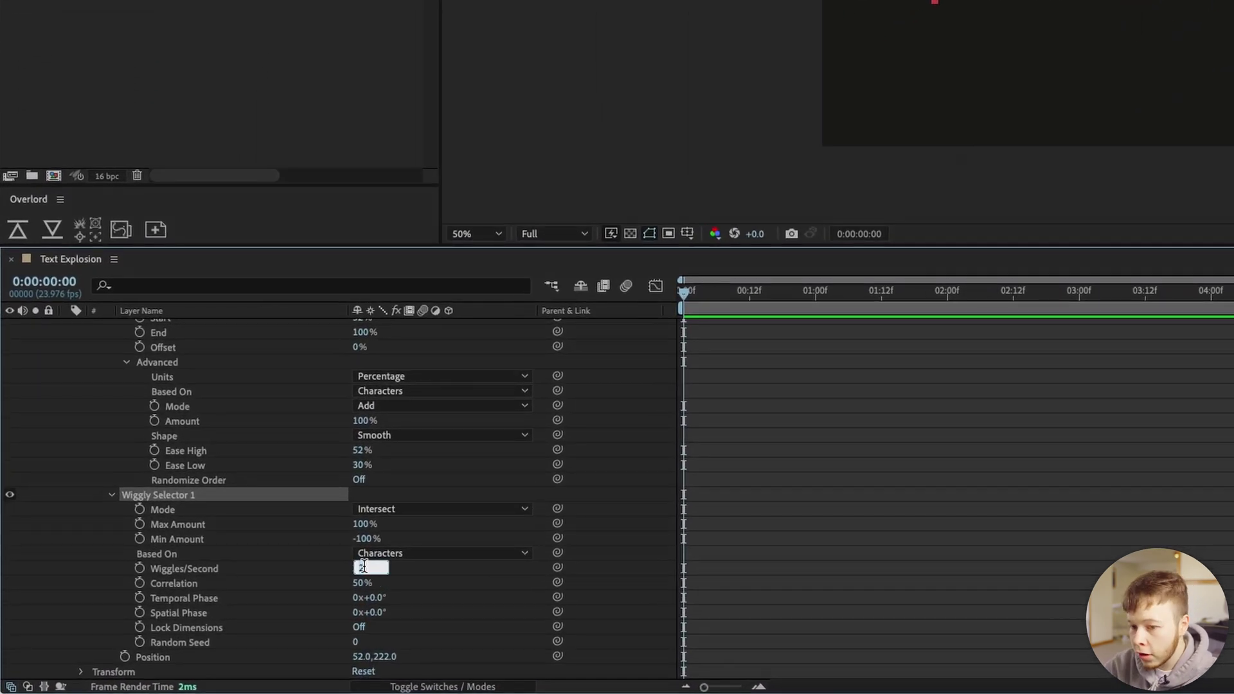
{"action": "type", "text": "0"}
{"action": "key", "text": "Return"}
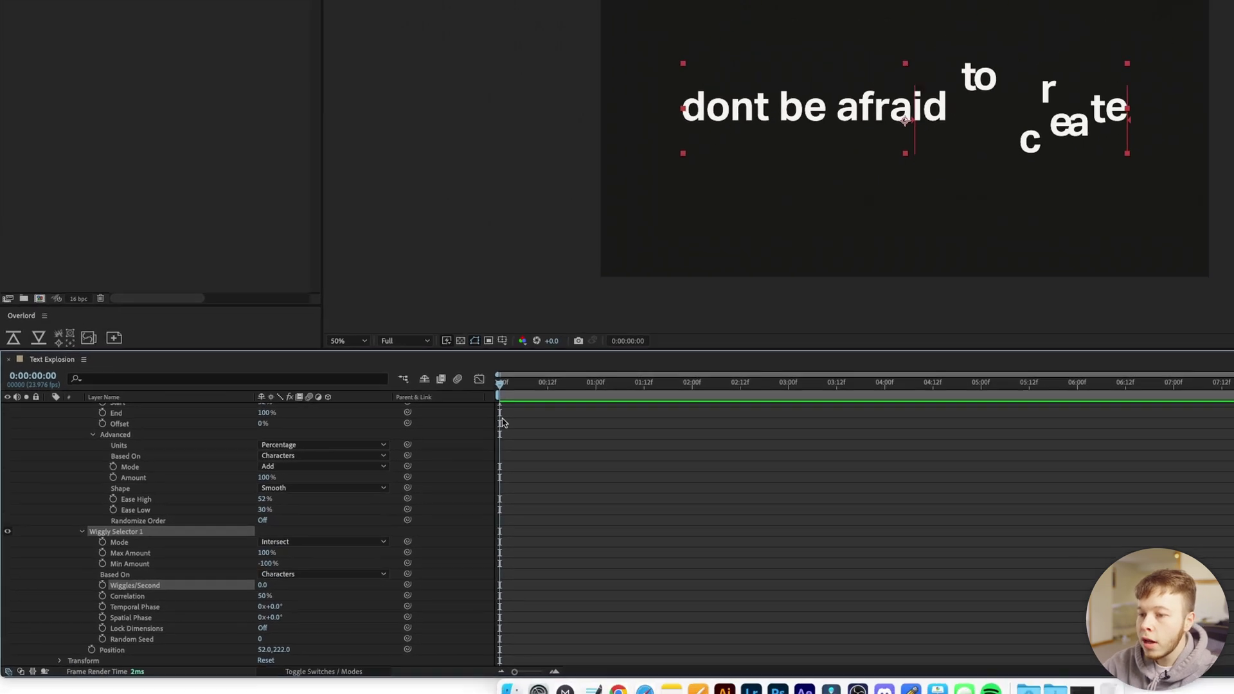
{"action": "left_click", "coordinate": [734, 294]}
{"action": "left_click_drag", "start_coordinate": [419, 444], "coordinate": [281, 450]}
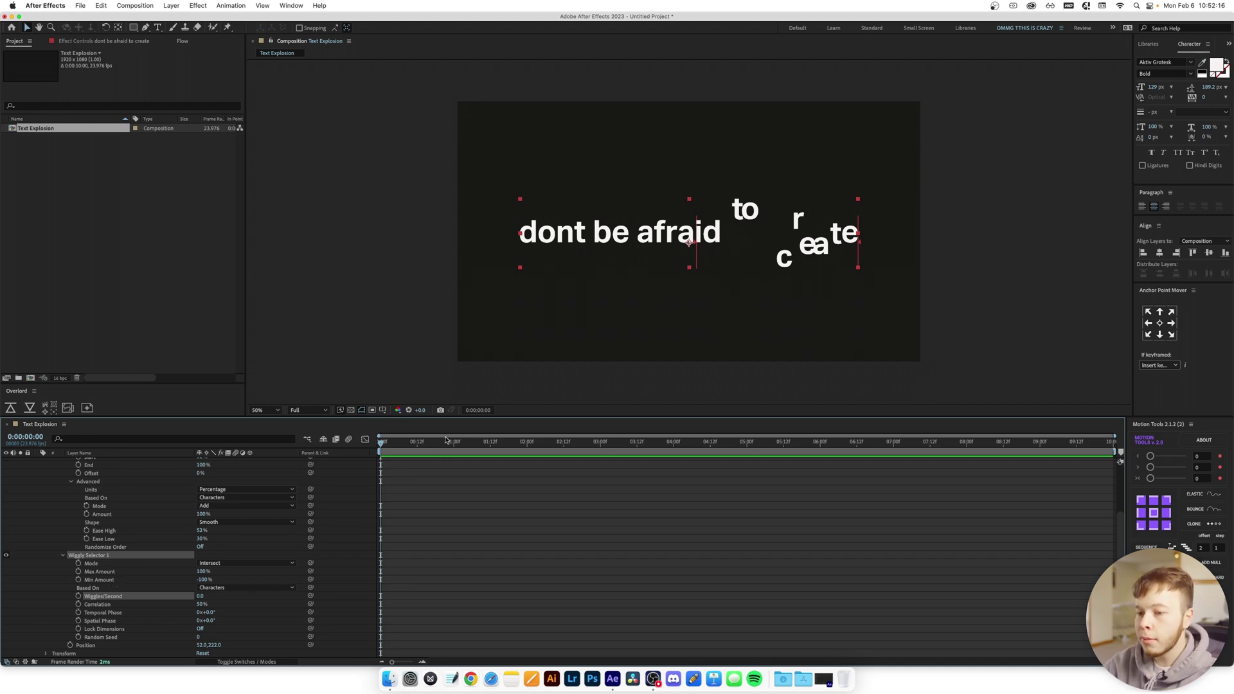
Set the wiggly selector's Max Amount and Min Amount to 0%
{"action": "left_click_drag", "start_coordinate": [409, 442], "coordinate": [420, 442]}
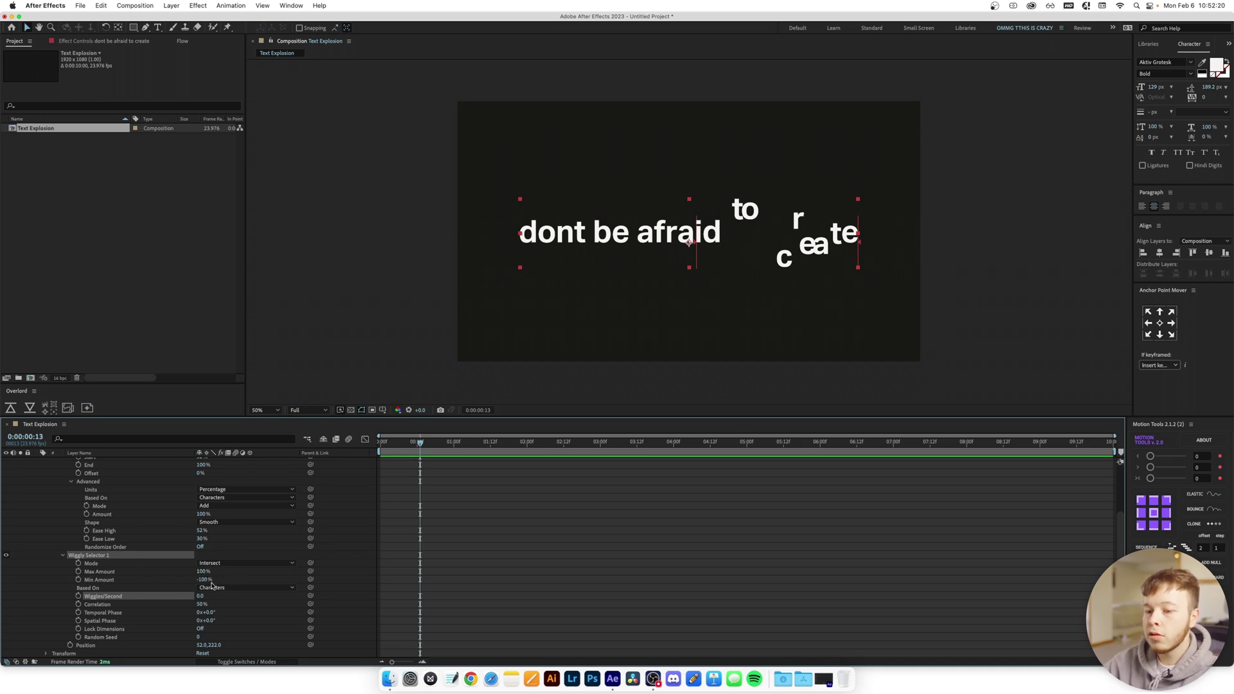
{"action": "left_click", "coordinate": [203, 571]}
{"action": "type", "text": "0"}
{"action": "key", "text": "Tab"}
{"action": "type", "text": "0"}
{"action": "key", "text": "Return"}
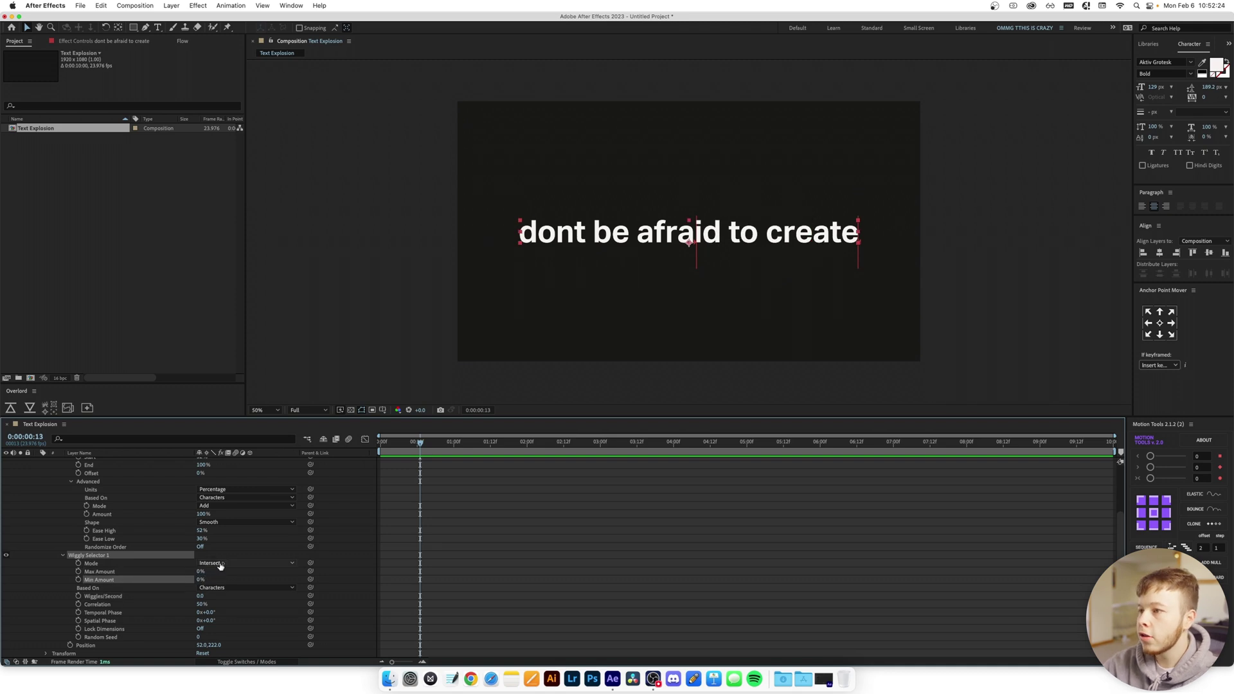
Start keyframing the wiggly selector's Max Amount and Min Amount at 0:00:00:12
{"action": "left_click_drag", "start_coordinate": [422, 448], "coordinate": [418, 450]}
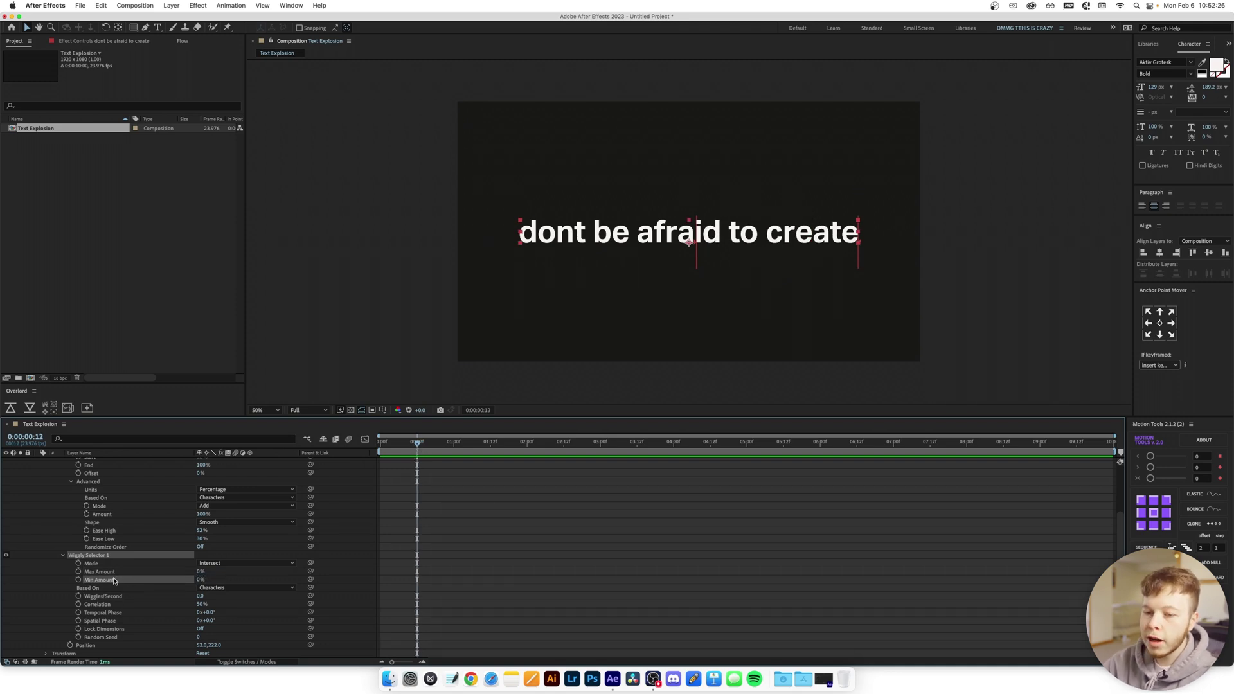
{"action": "left_click", "coordinate": [78, 571]}
{"action": "left_click", "coordinate": [77, 579]}
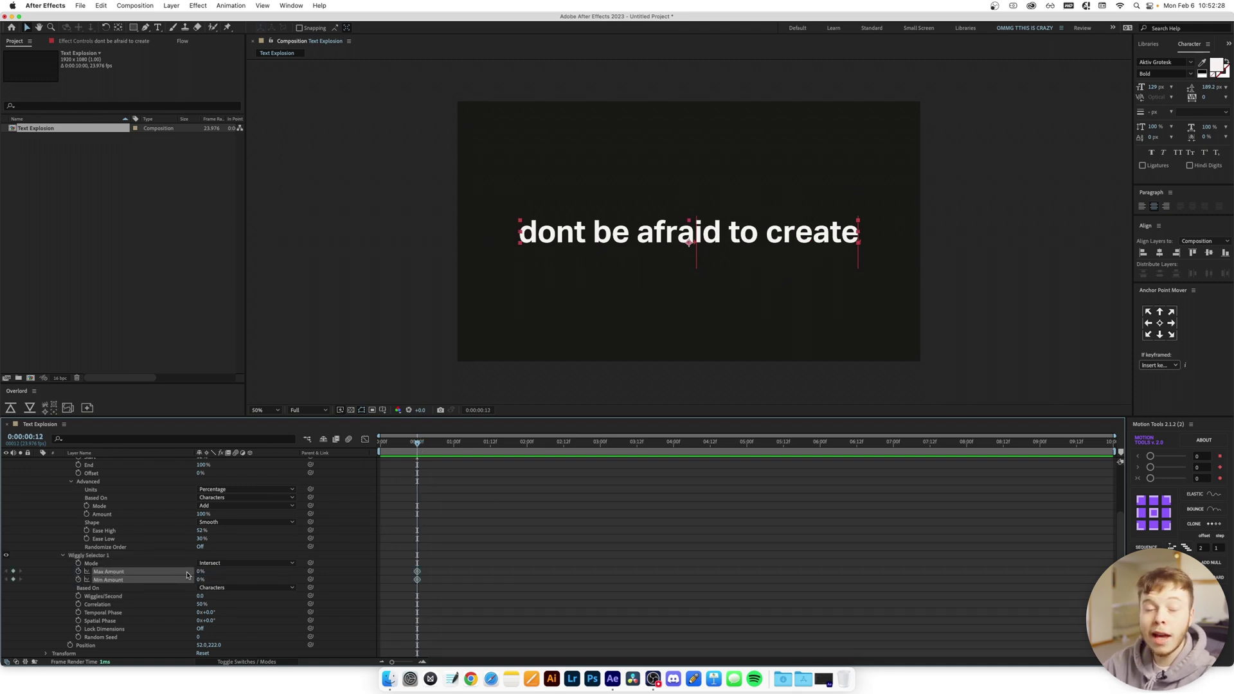
At 0:00:01:06, keyframe the wiggly selector's Max Amount at 100% and Min Amount at -100%
{"action": "mouse_move", "coordinate": [449, 444]}
{"action": "left_mouse_down"}
{"action": "mouse_move", "coordinate": [484, 442]}
{"action": "mouse_move", "coordinate": [473, 443]}
{"action": "left_mouse_up"}
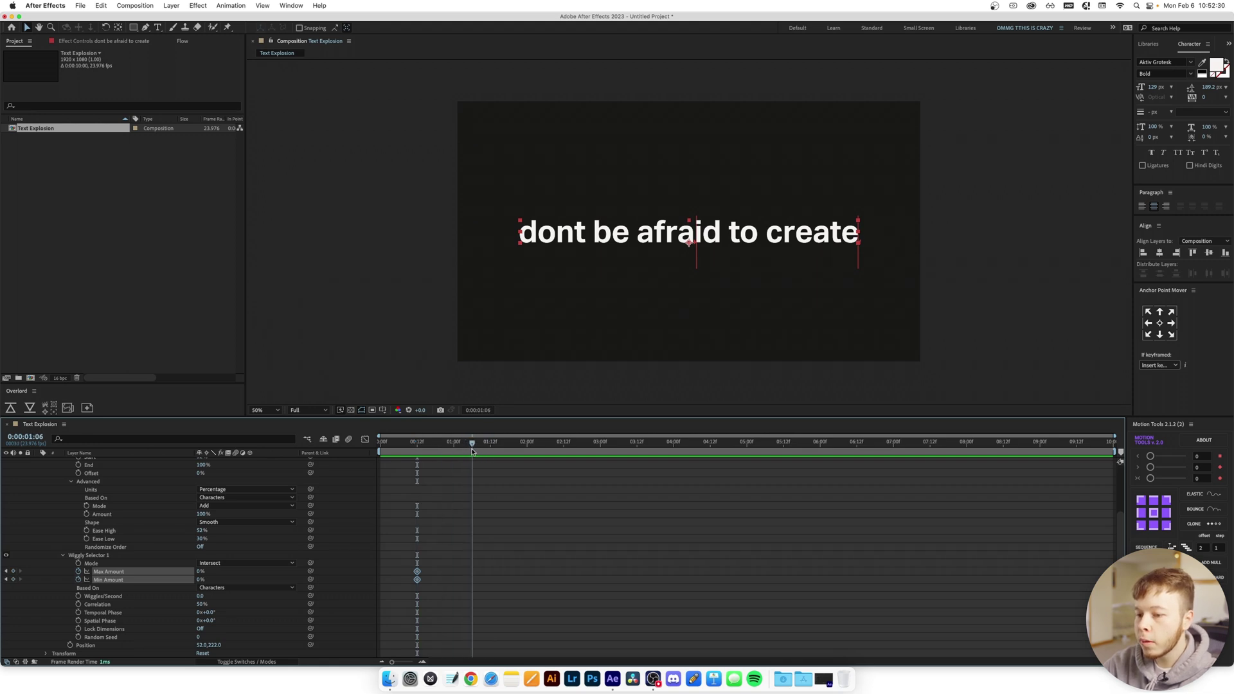
{"action": "left_click", "coordinate": [200, 571]}
{"action": "type", "text": "100"}
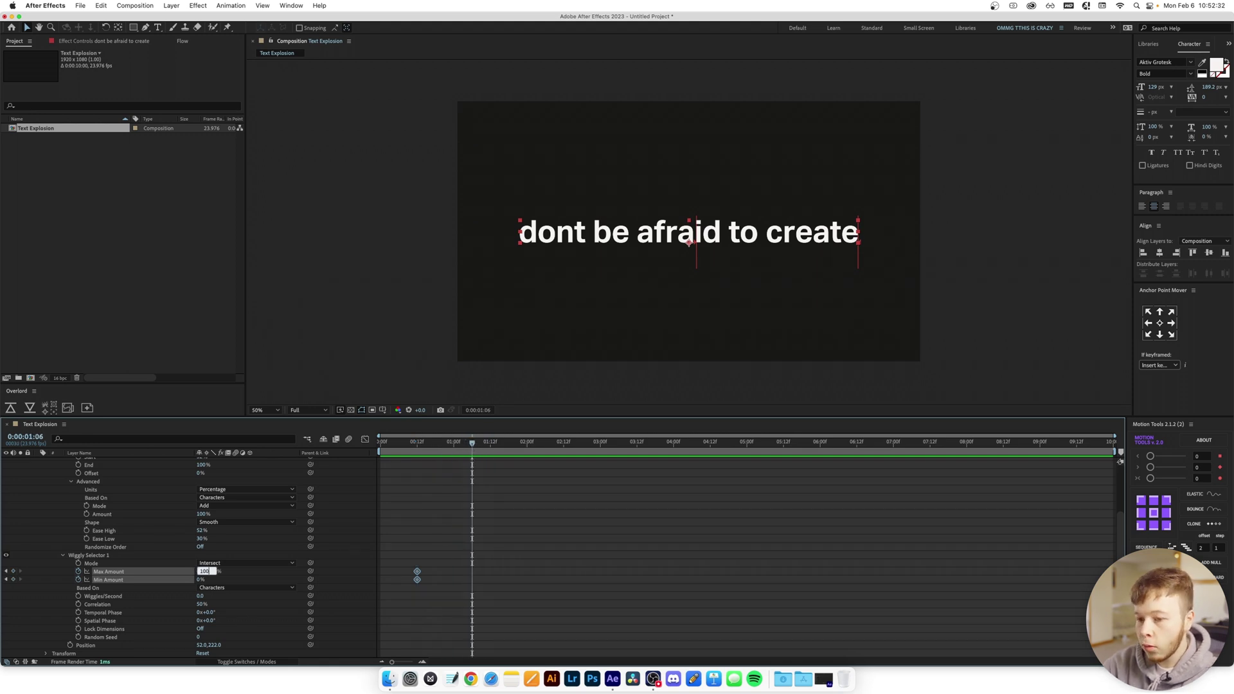
{"action": "key", "text": "Tab"}
{"action": "type", "text": "-100"}
{"action": "key", "text": "Return"}
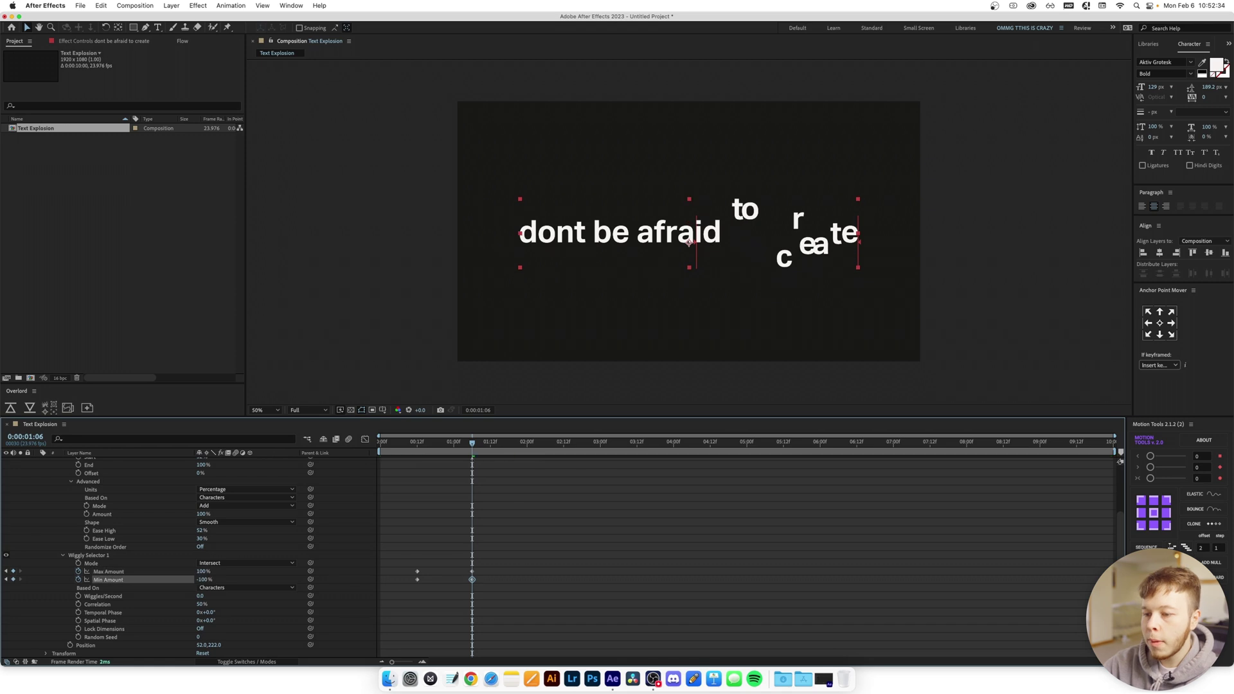
At 0:00:02:00, keyframe the wiggly selector's Max Amount and Min Amount at 0%, and play back the animation
{"action": "left_click_drag", "start_coordinate": [497, 443], "coordinate": [527, 444]}
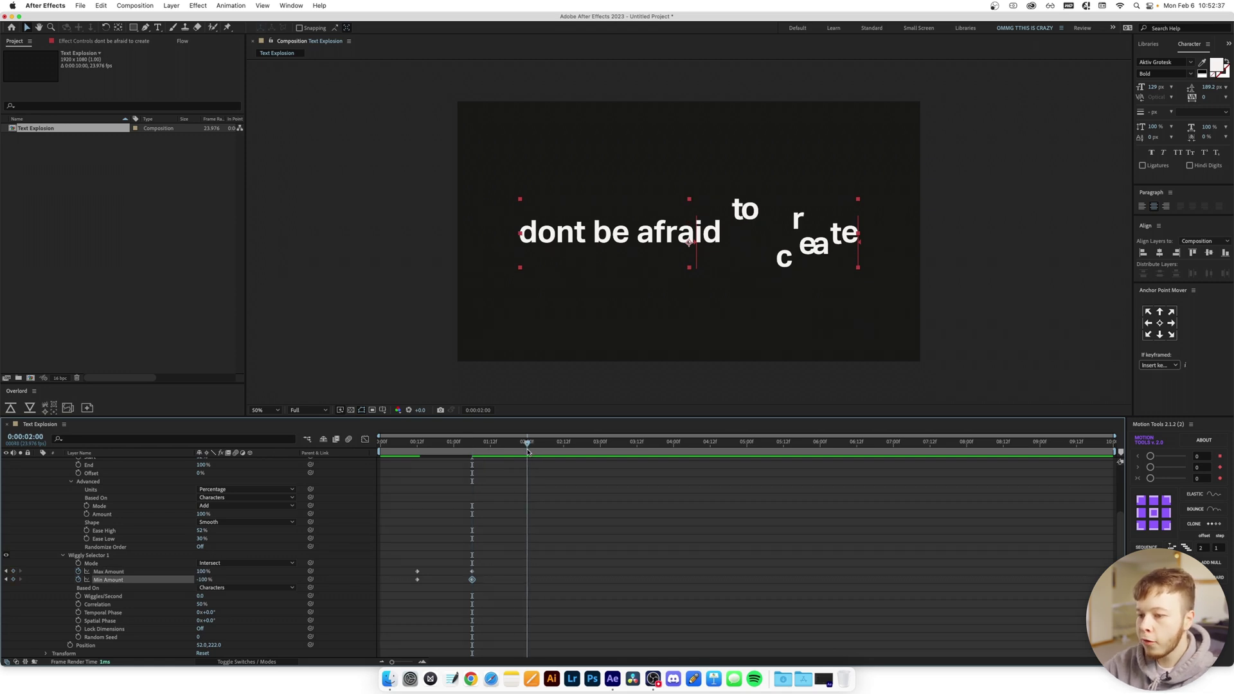
{"action": "left_click", "coordinate": [203, 579]}
{"action": "type", "text": "0"}
{"action": "key", "text": "Return"}
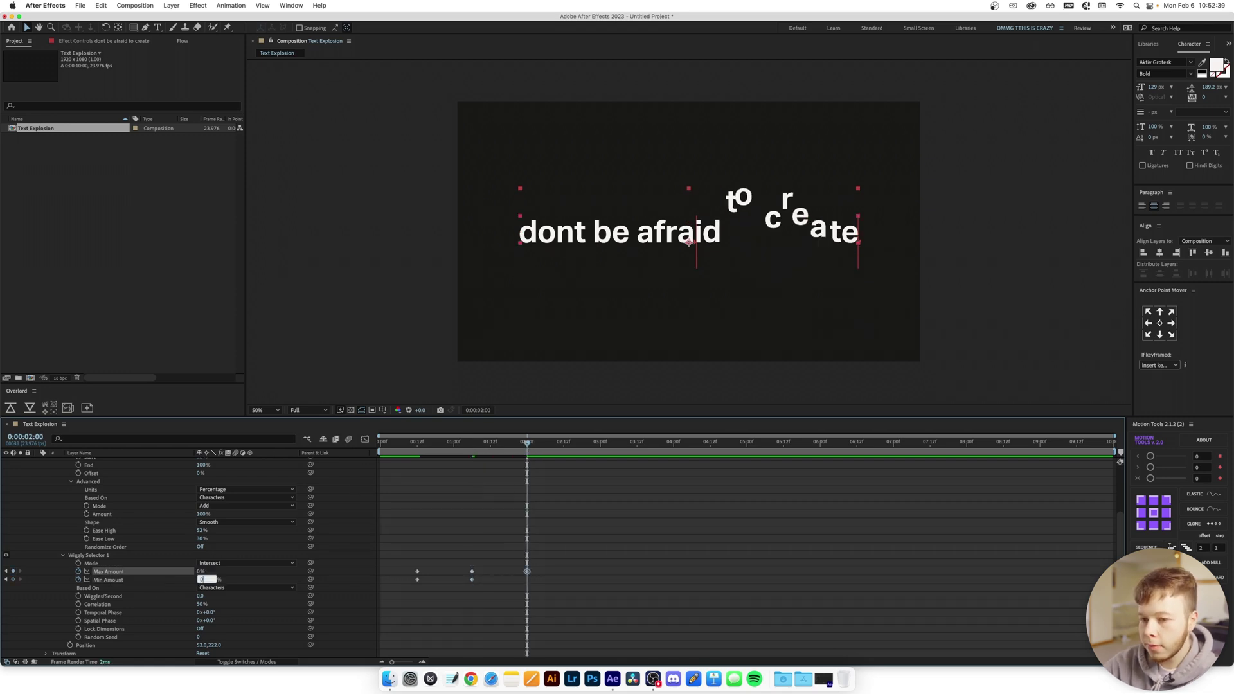
{"action": "left_click", "coordinate": [417, 444]}
{"action": "key", "text": "space"}
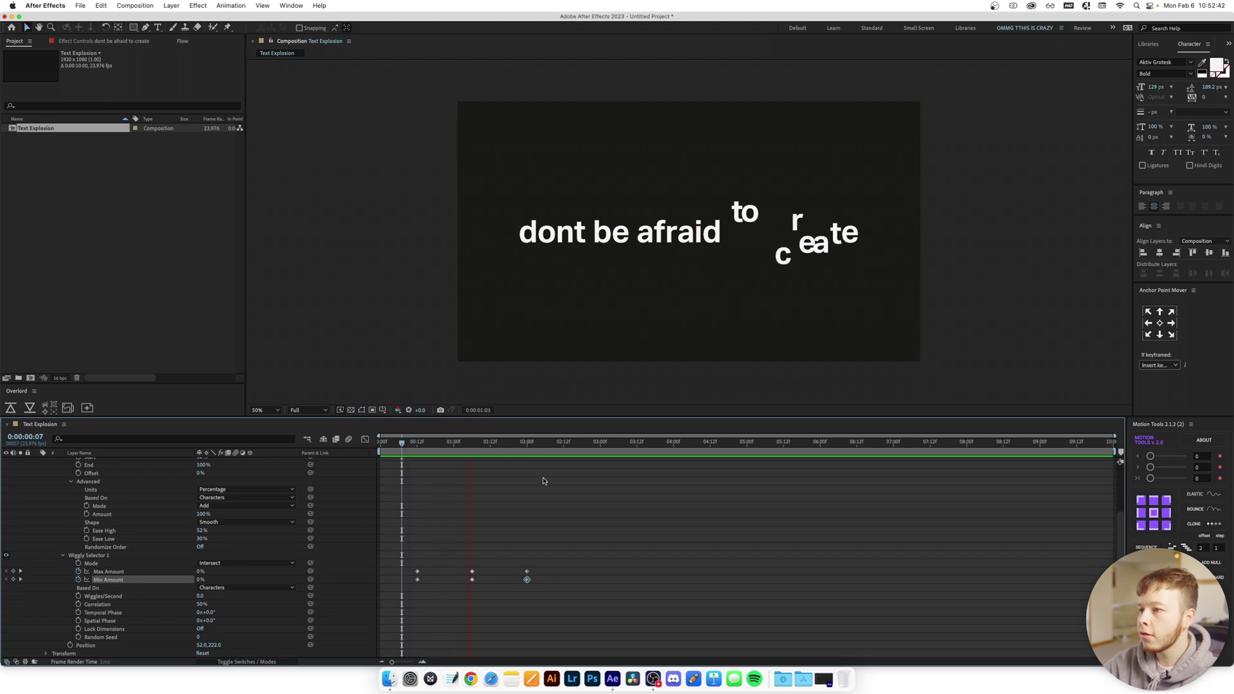
{"action": "key", "text": "space"}
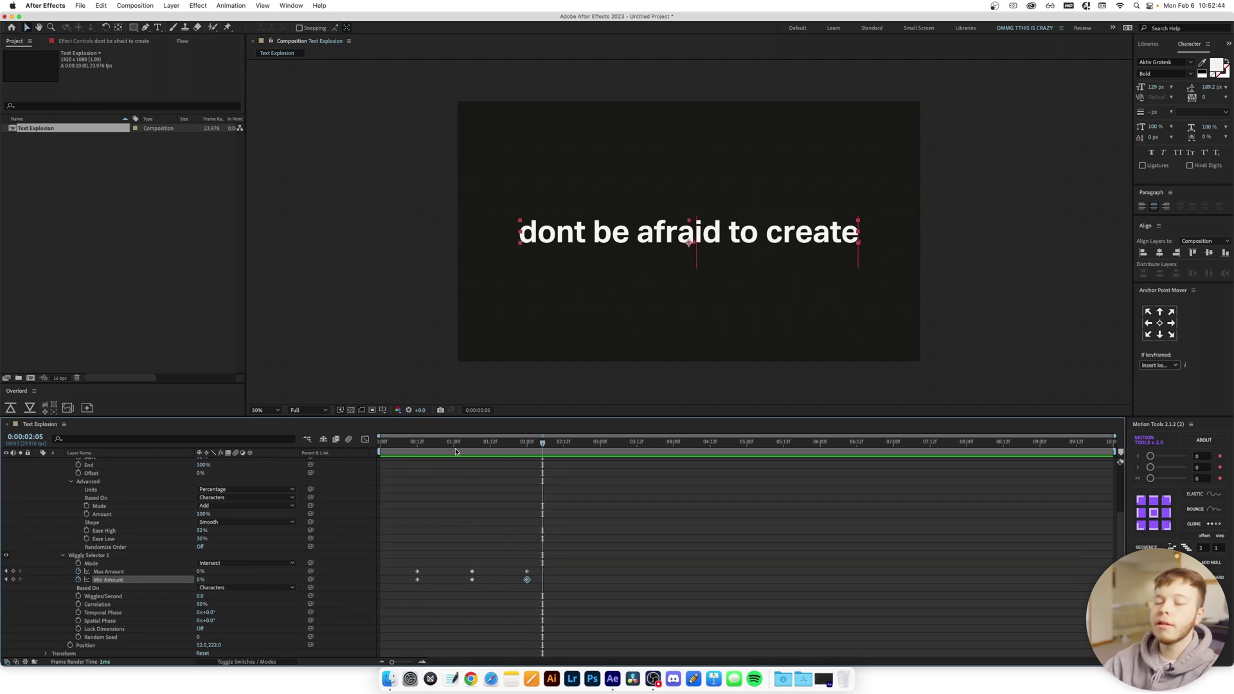
Collapse Animator 1 and add a second text animator with the Rotation property to the text layer
{"action": "left_click", "coordinate": [457, 447]}
{"action": "scroll", "coordinate": [77, 512], "scroll_direction": "up", "scroll_amount": 3}
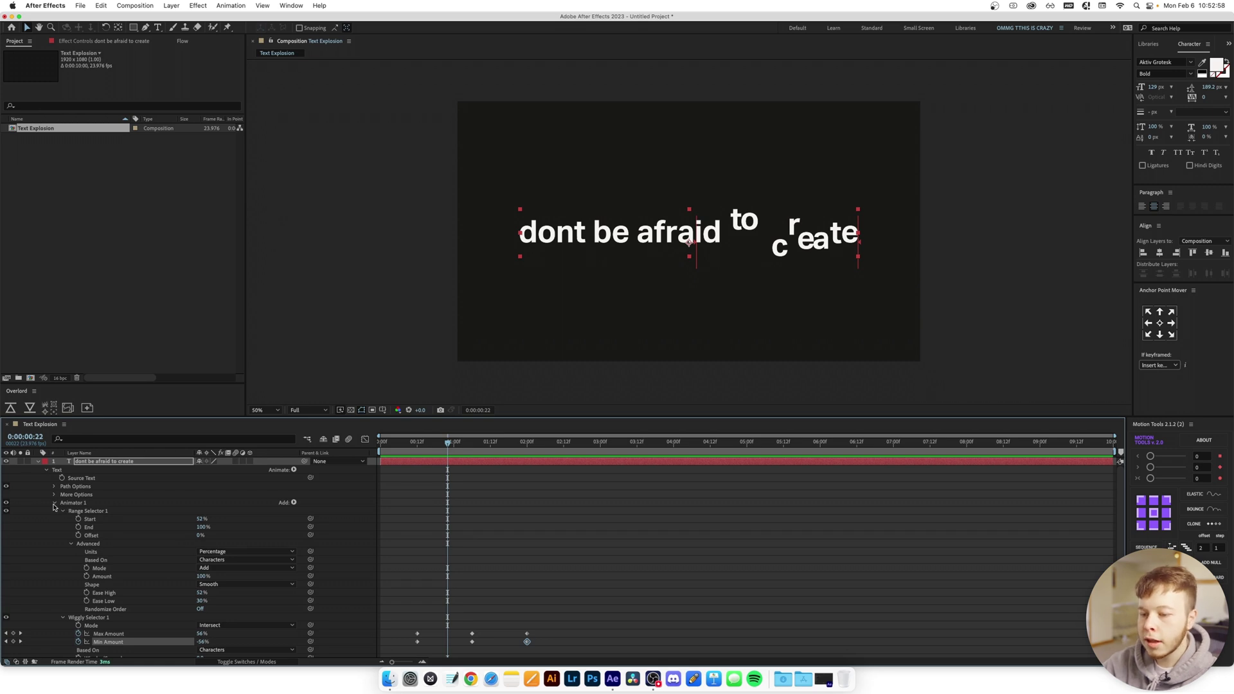
{"action": "left_click", "coordinate": [54, 504]}
{"action": "left_click", "coordinate": [134, 472]}
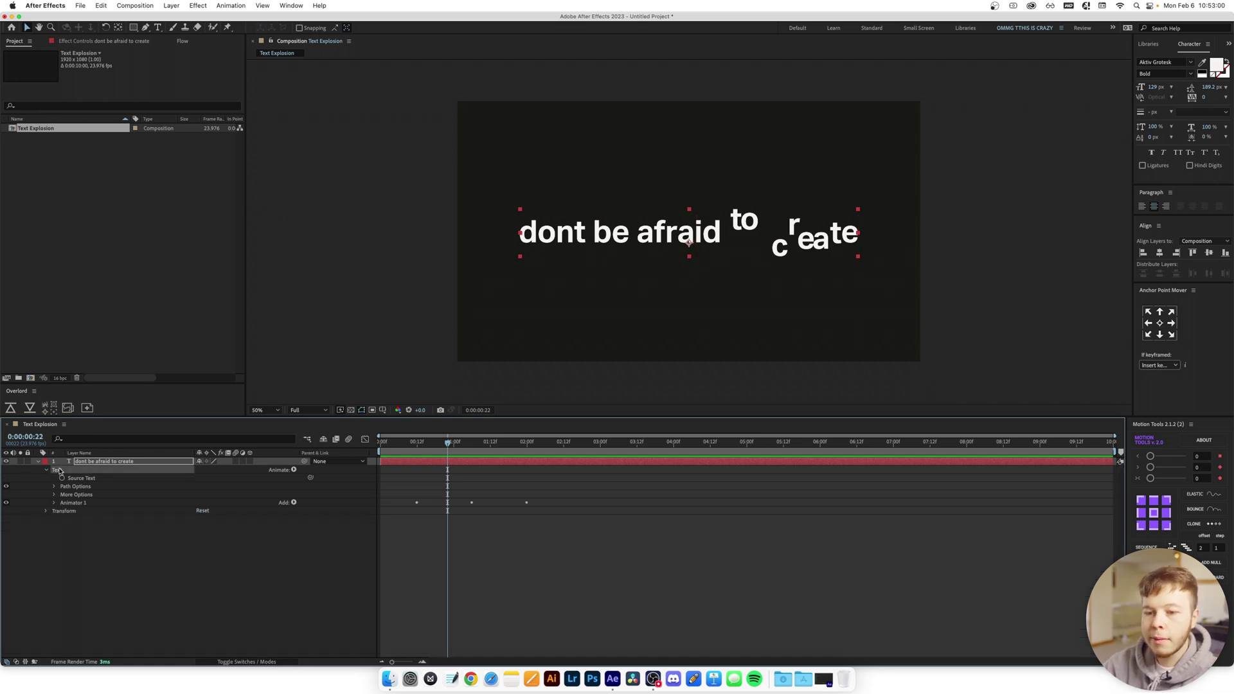
{"action": "left_click", "coordinate": [294, 471]}
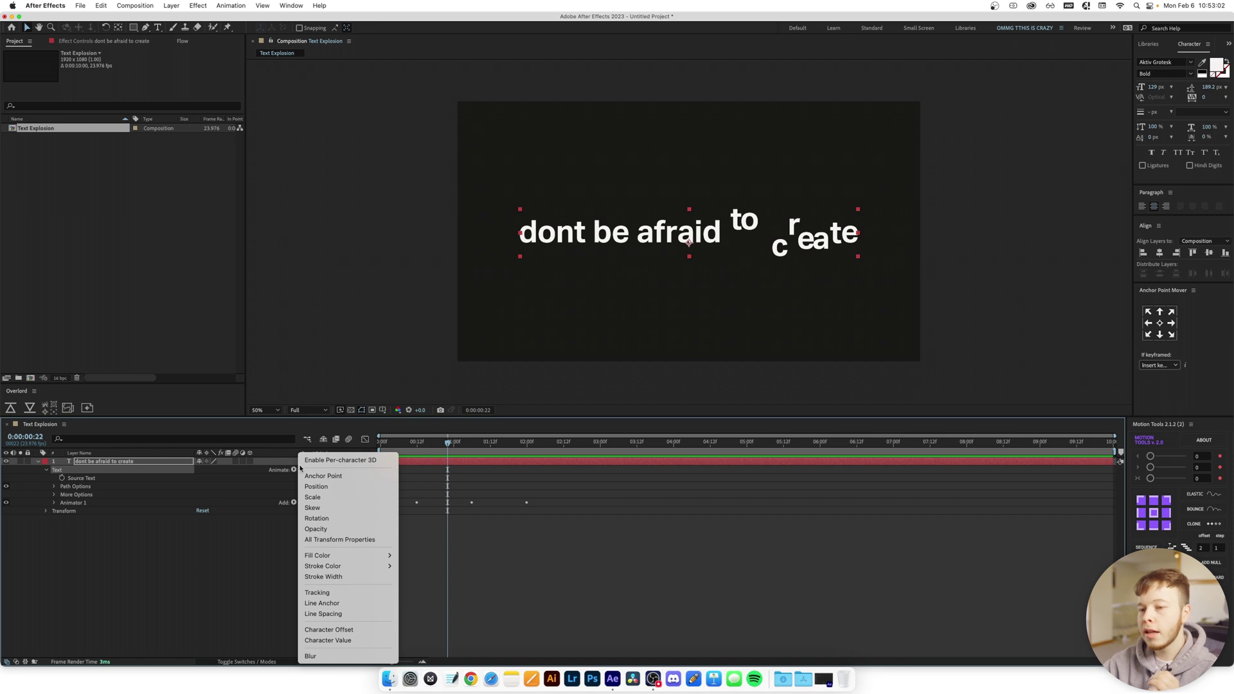
{"action": "left_click", "coordinate": [338, 519]}
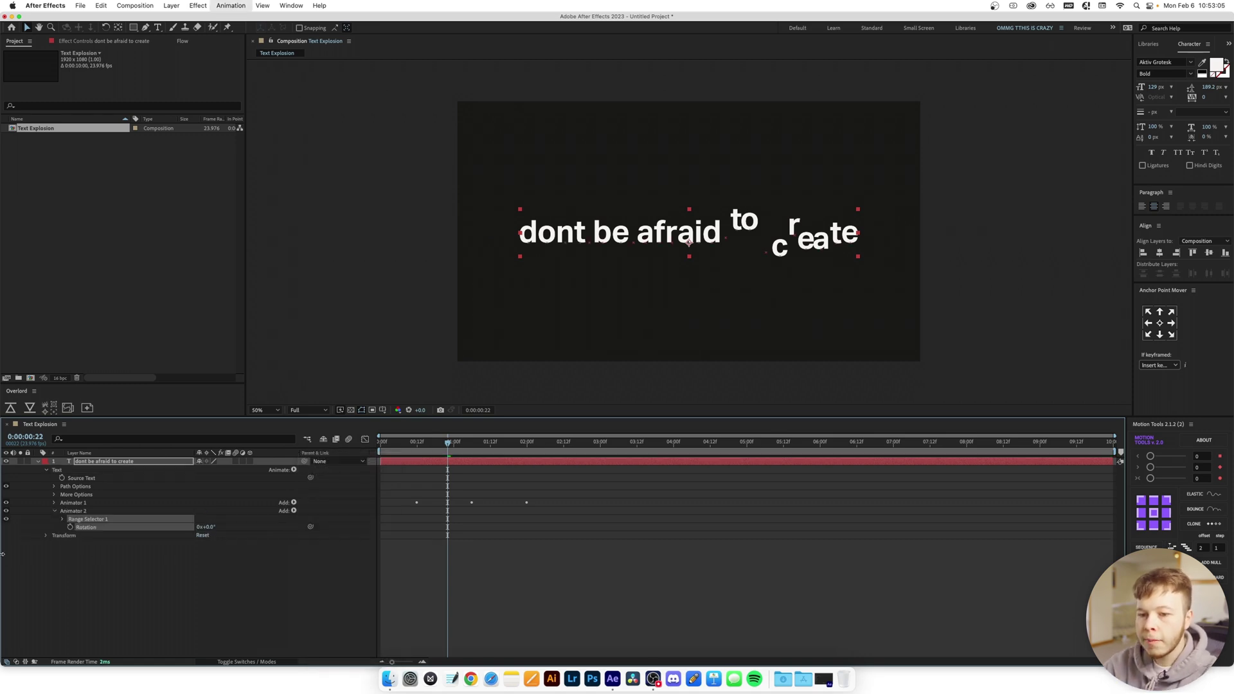
Filter the layer's properties by "star" and set the Start of Animator 2's range selector to 52%
{"action": "left_click", "coordinate": [62, 519]}
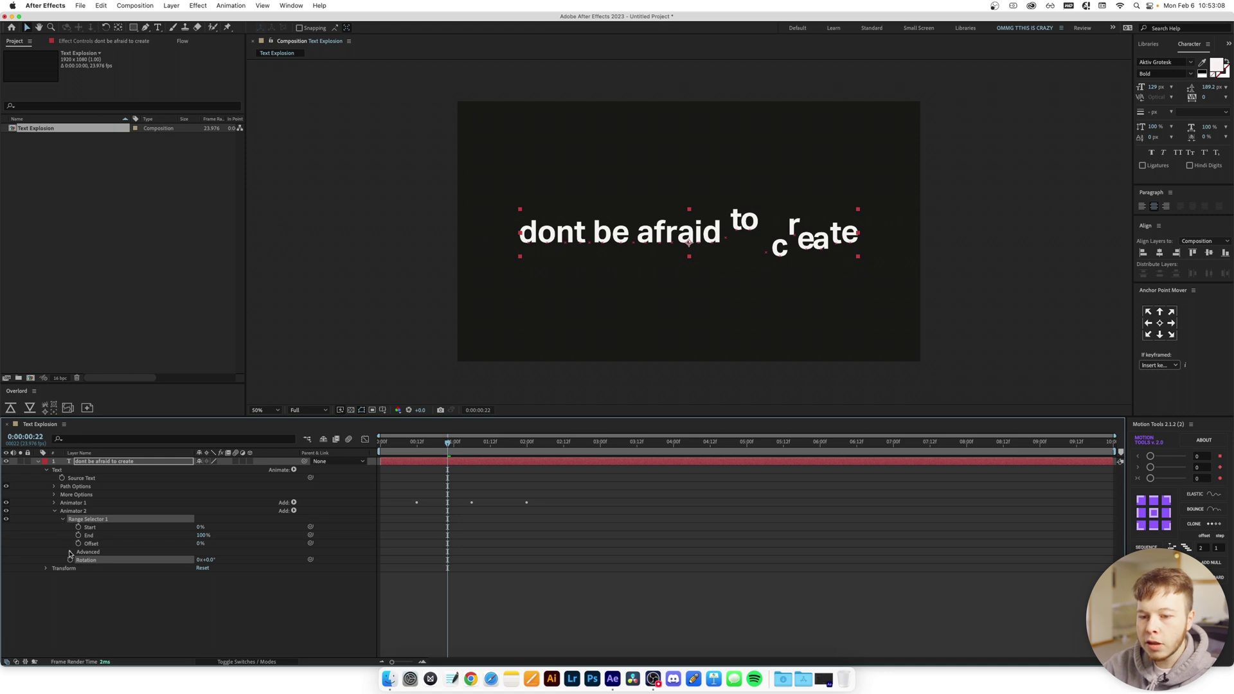
{"action": "left_click", "coordinate": [71, 553]}
{"action": "left_click", "coordinate": [144, 527]}
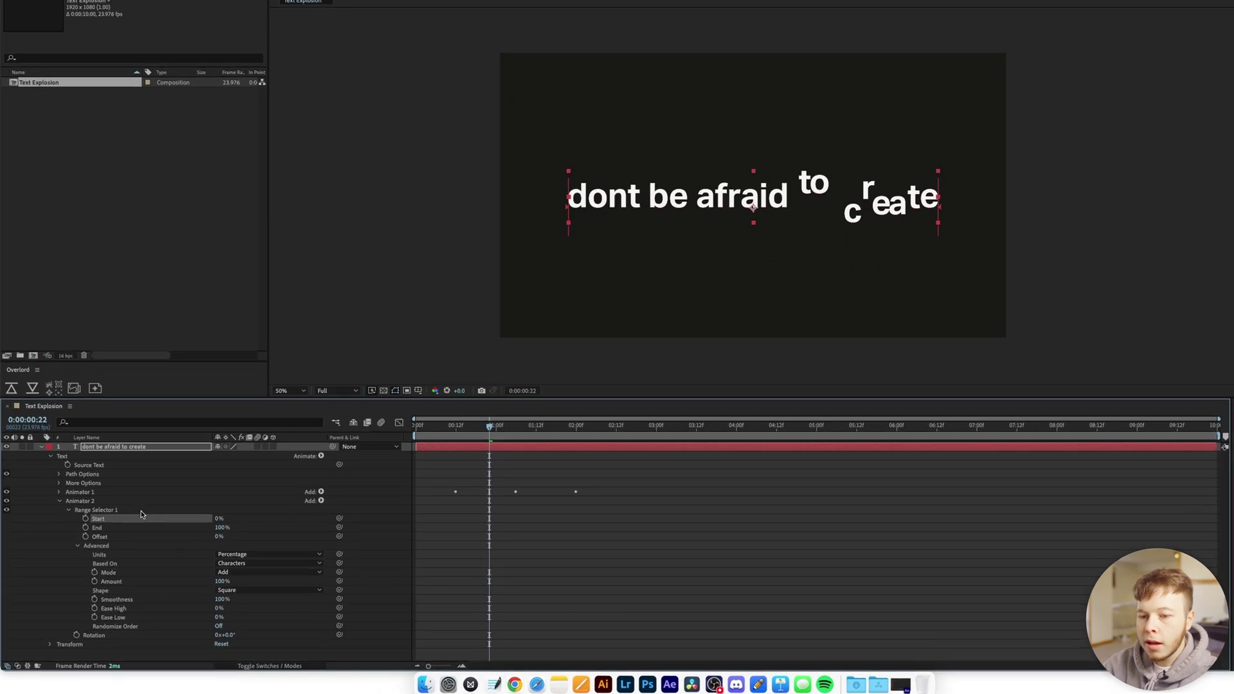
{"action": "left_click", "coordinate": [97, 443]}
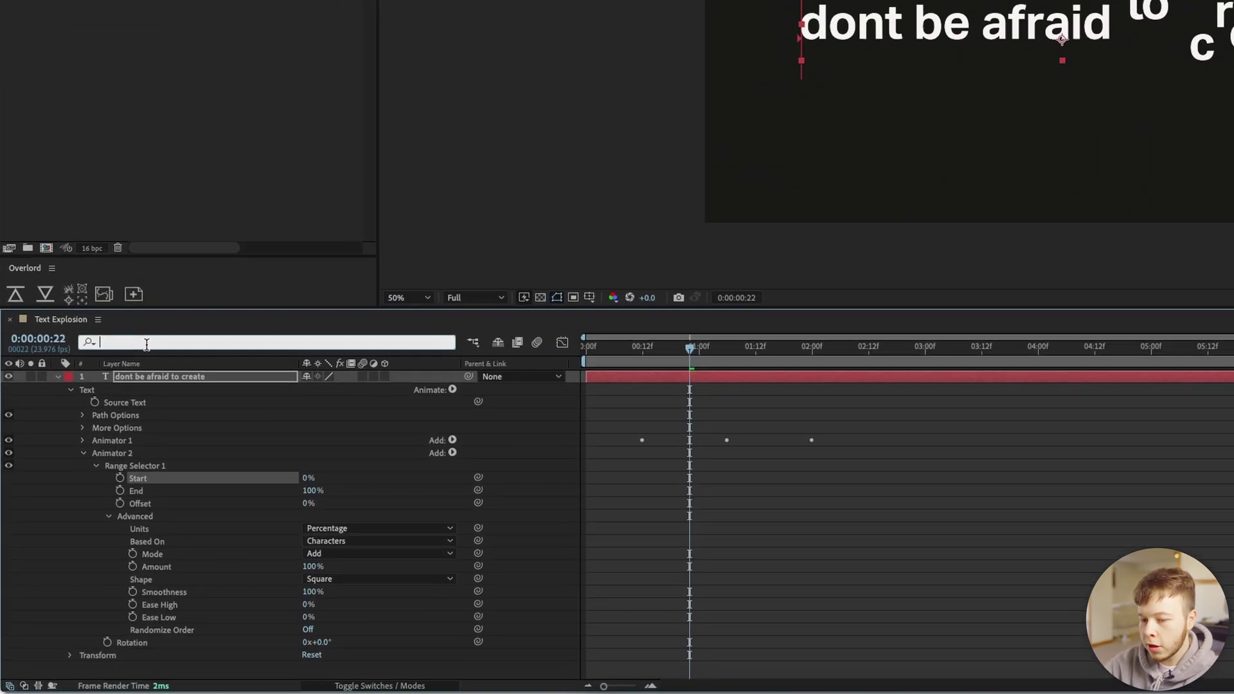
{"action": "type", "text": "star"}
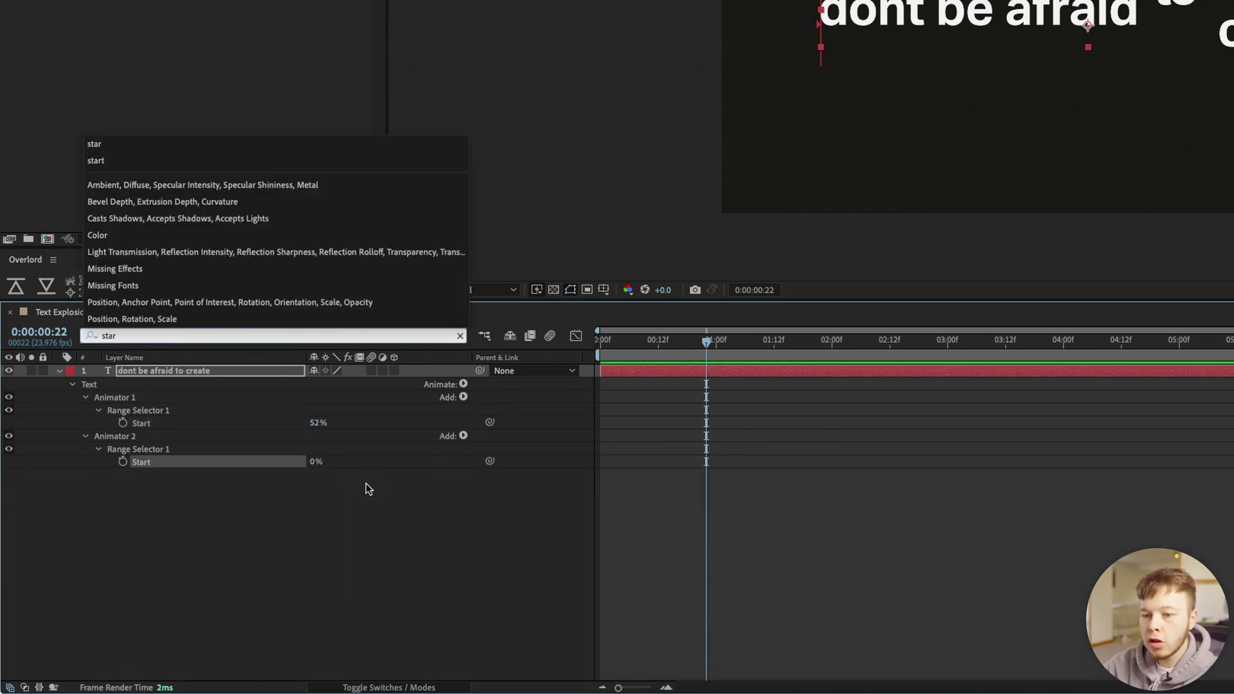
{"action": "left_click", "coordinate": [316, 468]}
{"action": "left_click", "coordinate": [317, 462]}
{"action": "type", "text": "52"}
{"action": "key", "text": "Return"}
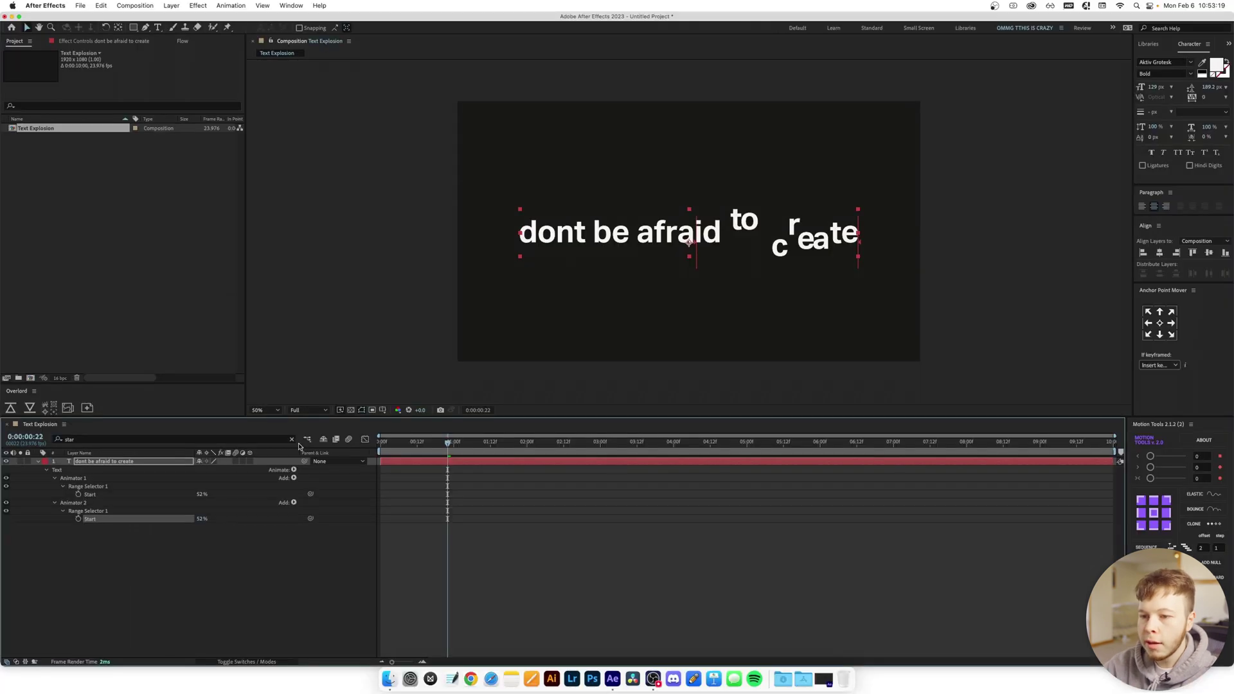
{"action": "left_click", "coordinate": [460, 337]}
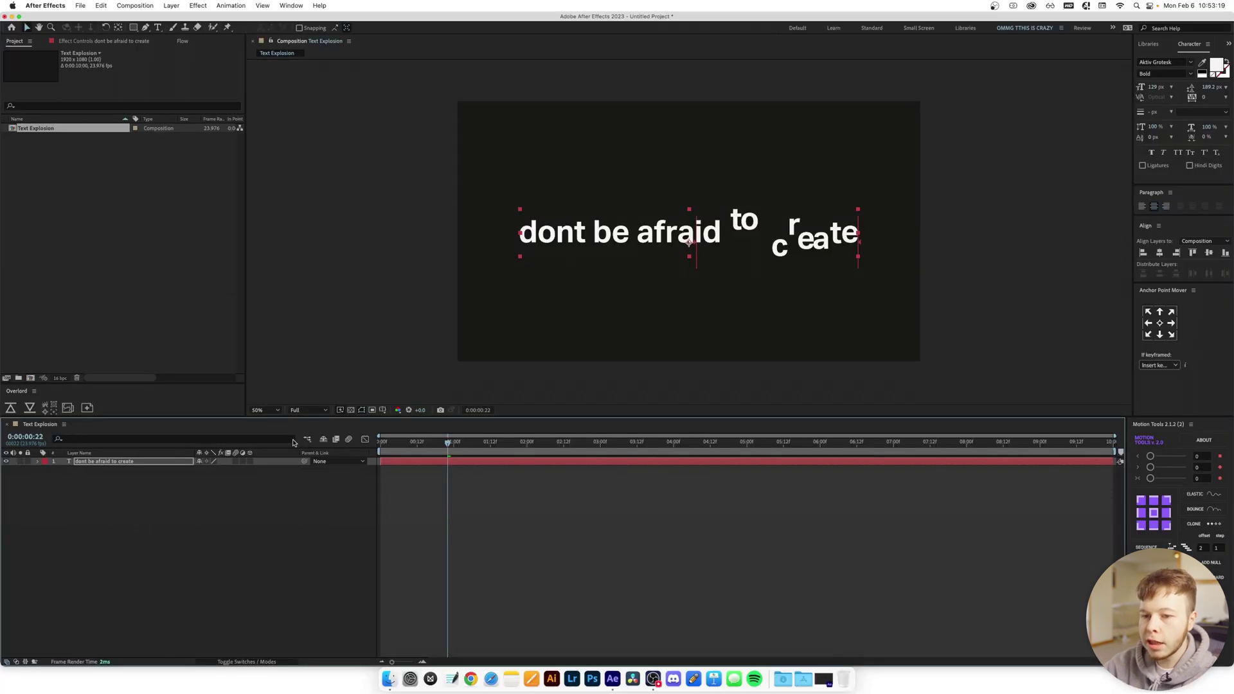
Set the Shape of Animator 2's range selector to Ramp Up in its advanced properties
{"action": "left_click", "coordinate": [38, 462]}
{"action": "left_click", "coordinate": [46, 472]}
{"action": "left_click", "coordinate": [55, 511]}
{"action": "left_click", "coordinate": [63, 519]}
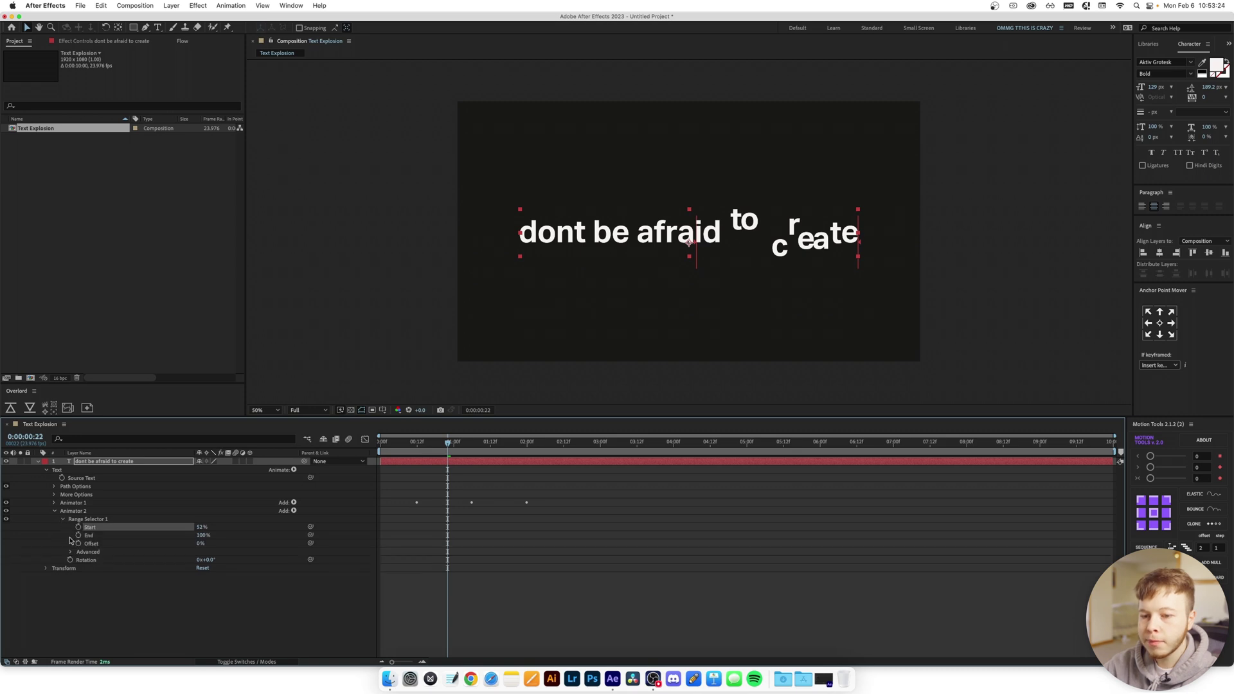
{"action": "left_click", "coordinate": [72, 552]}
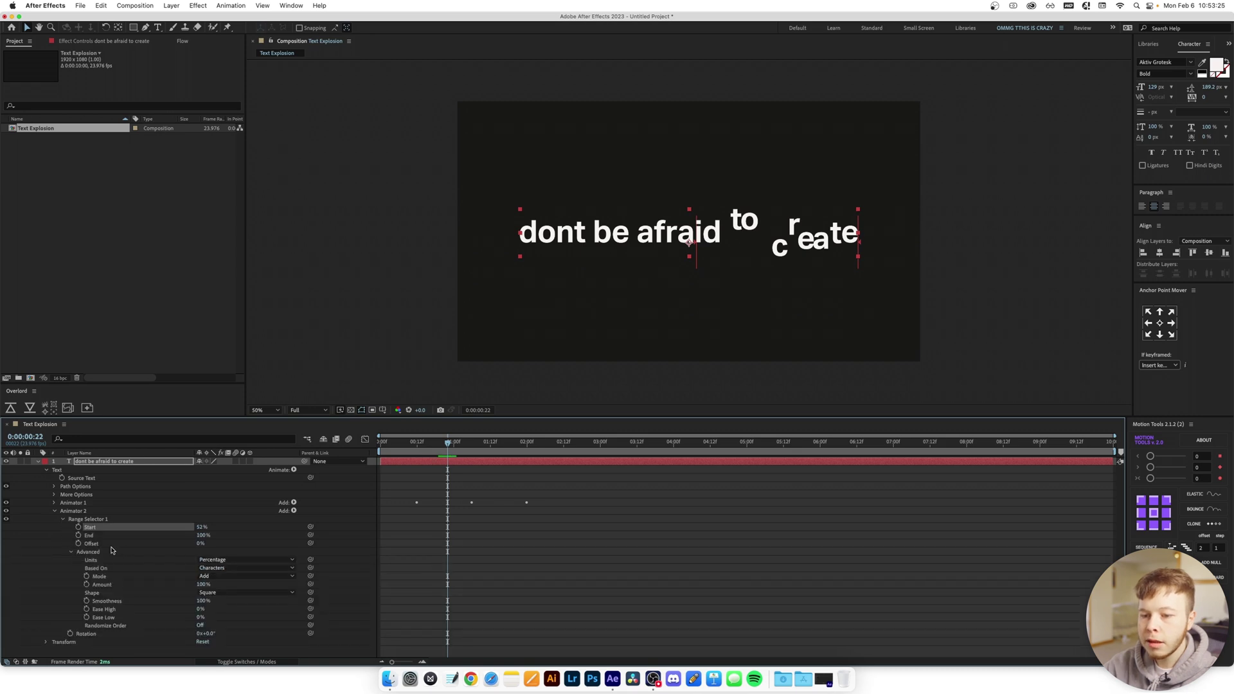
{"action": "left_click", "coordinate": [221, 595]}
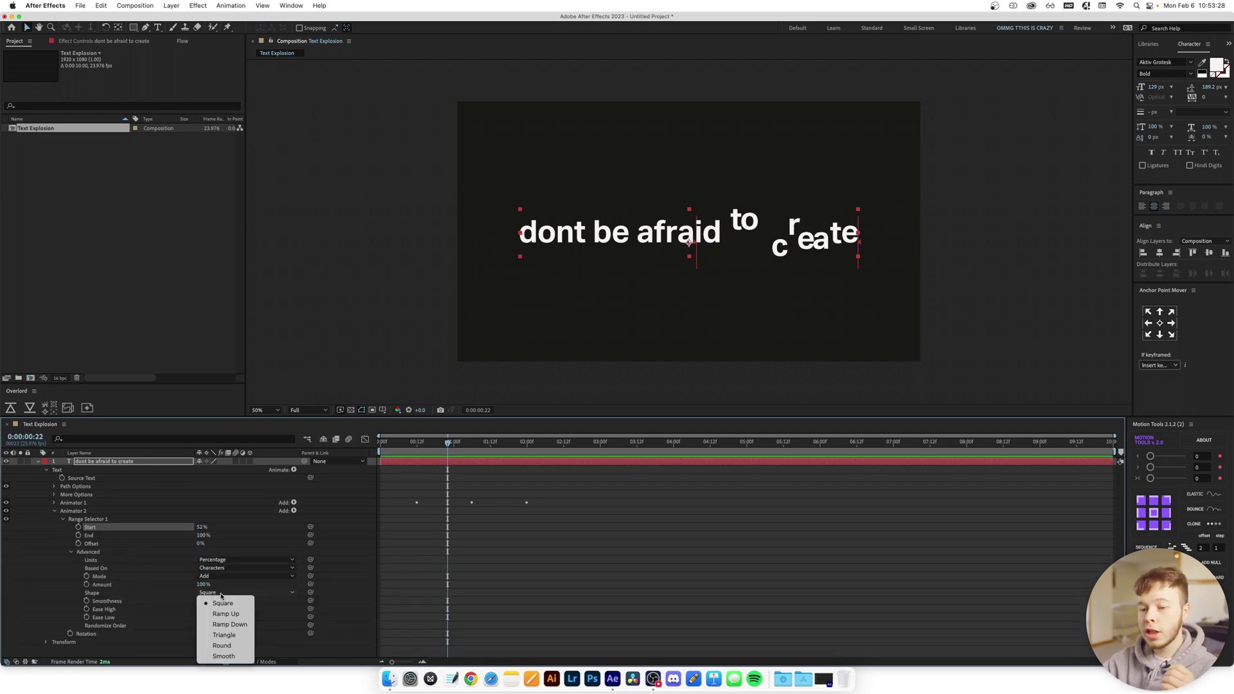
{"action": "left_click", "coordinate": [227, 614]}
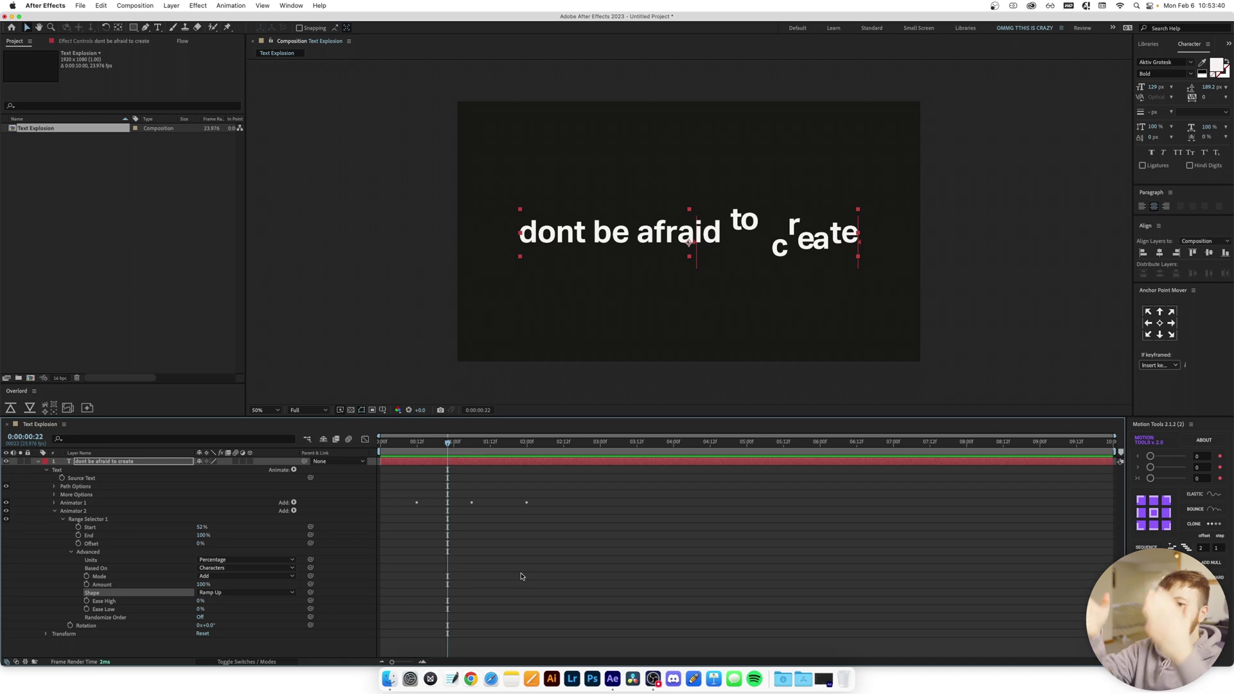
Set Ease High to 23% and Ease Low to 56% on Animator 2's range selector
{"action": "key", "text": "F2"}
{"action": "left_click", "coordinate": [200, 601]}
{"action": "type", "text": "23"}
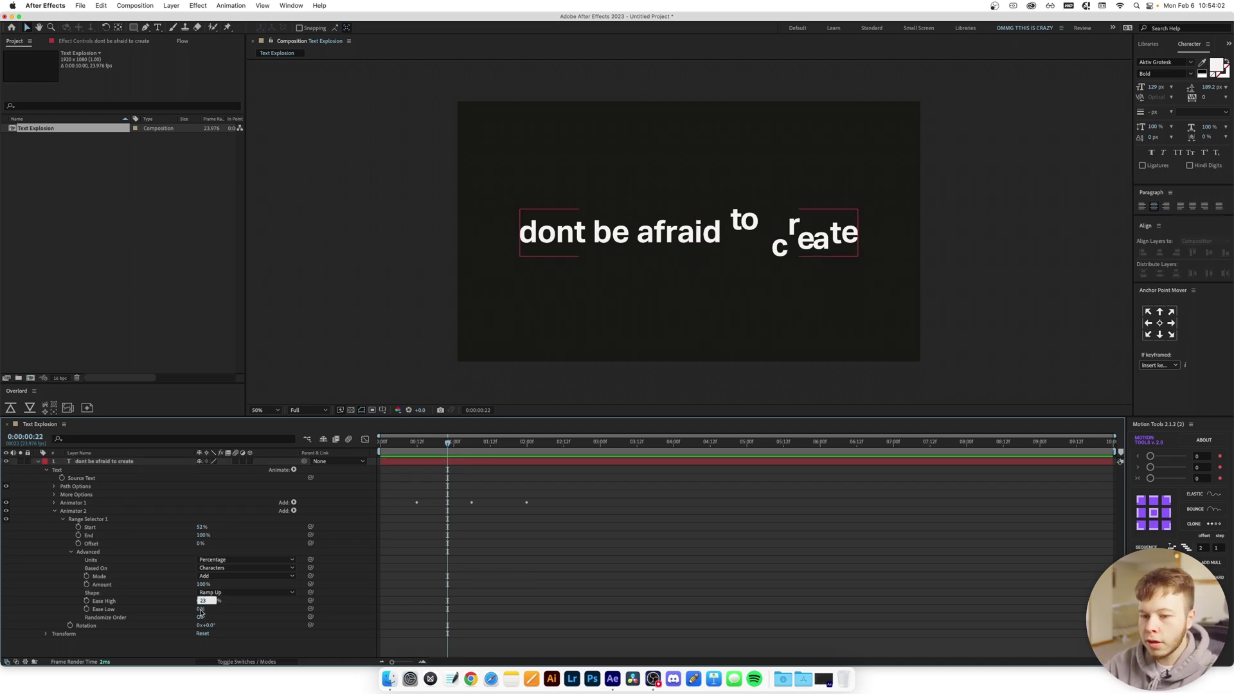
{"action": "left_click", "coordinate": [201, 610]}
{"action": "type", "text": "56"}
{"action": "key", "text": "Return"}
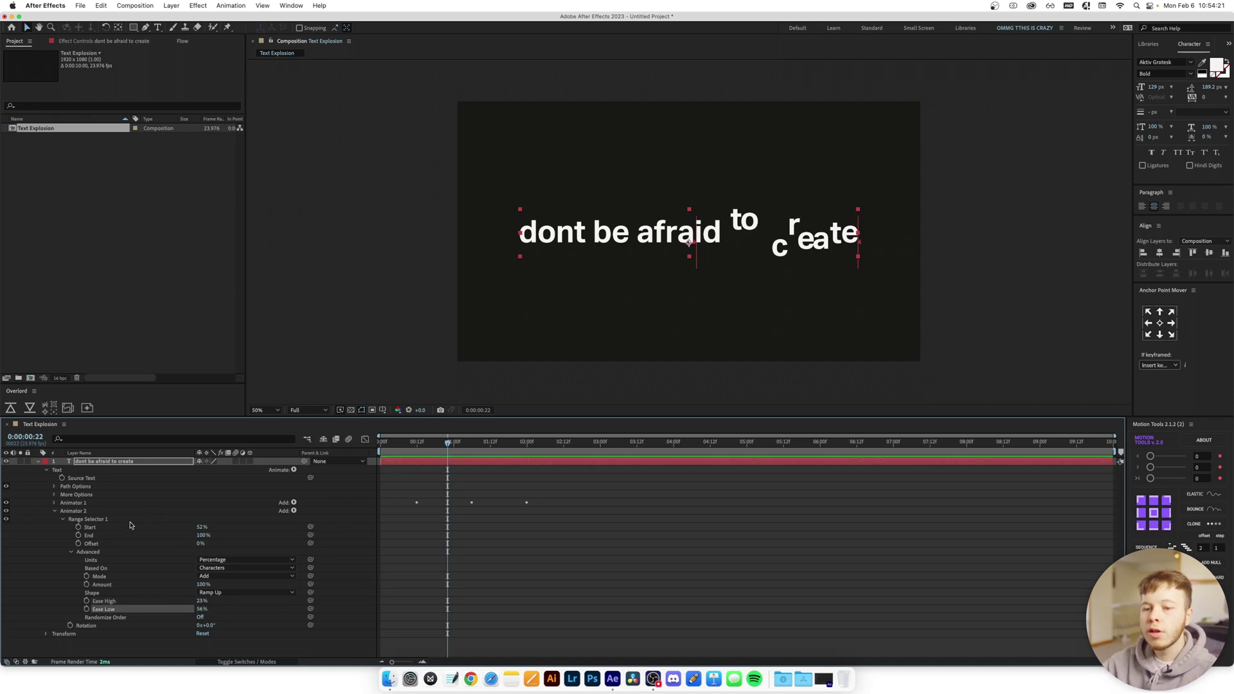
Add a wiggly selector to Animator 2 and expand its properties
{"action": "left_click", "coordinate": [129, 521]}
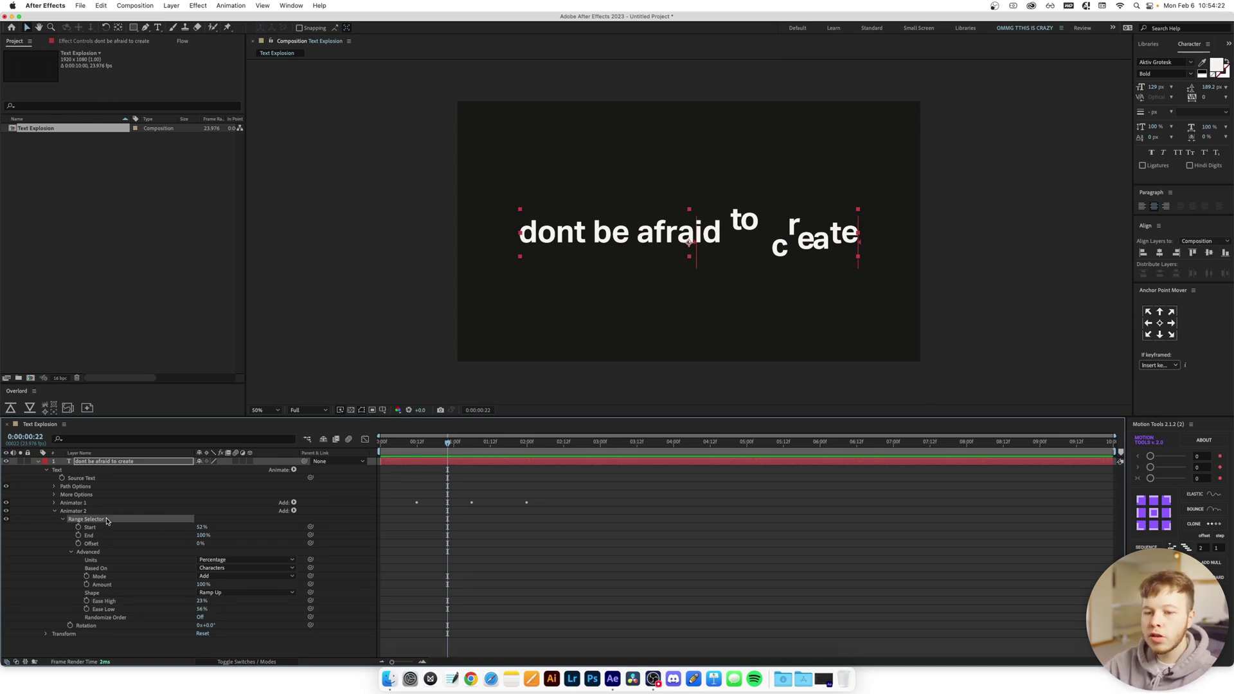
{"action": "left_click", "coordinate": [294, 512]}
{"action": "mouse_move", "coordinate": [318, 522]}
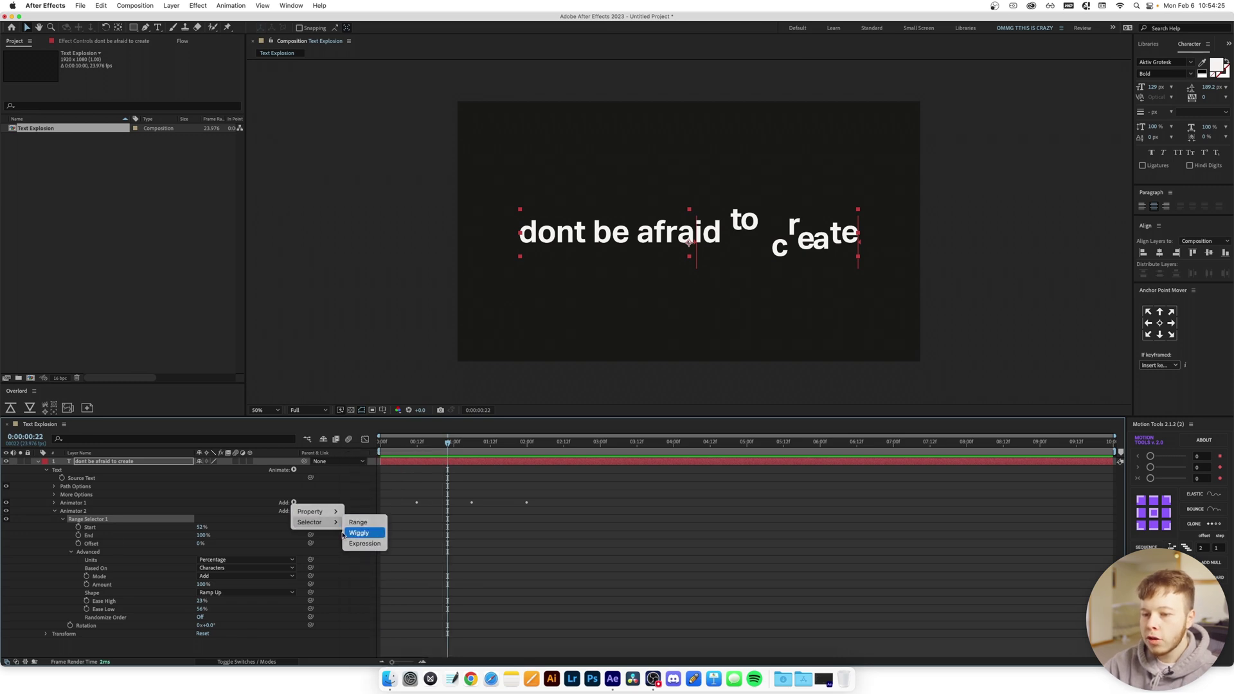
{"action": "left_click", "coordinate": [352, 533]}
{"action": "left_click", "coordinate": [62, 626]}
{"action": "scroll", "coordinate": [64, 617], "scroll_direction": "down", "scroll_amount": 3}
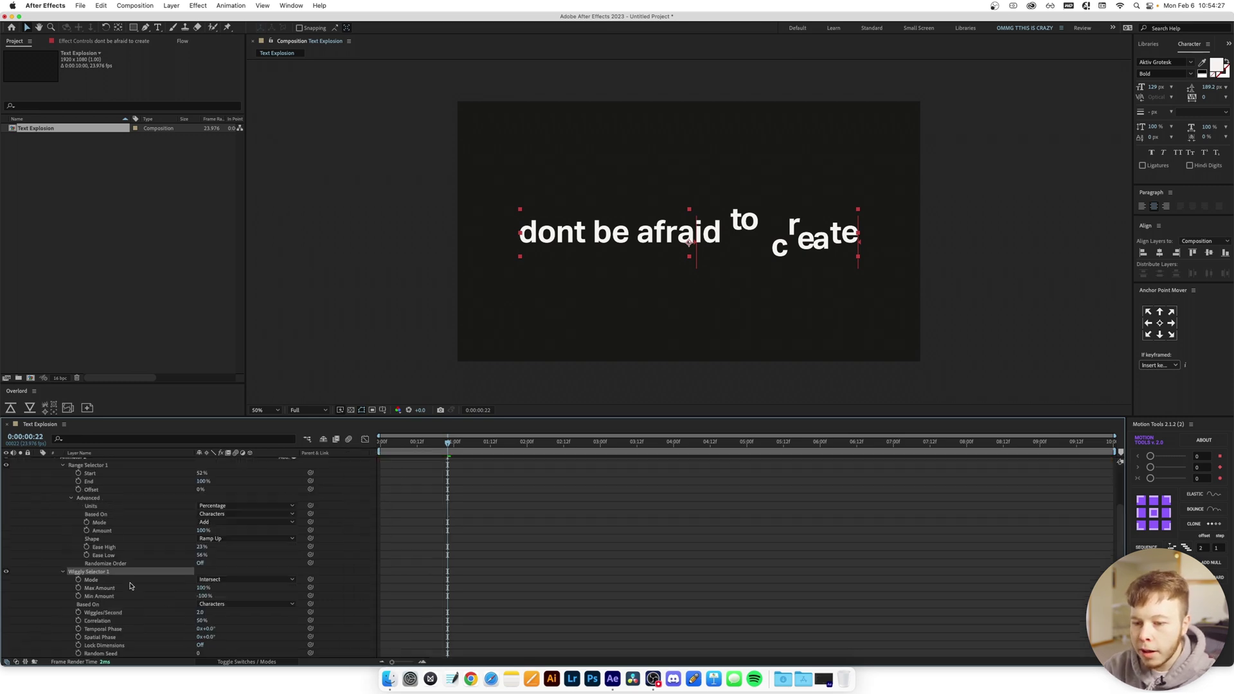
Set Wiggles/Second to 0 and Correlation to 0% on Animator 2's wiggly selector
{"action": "left_click", "coordinate": [200, 596]}
{"action": "type", "text": "0"}
{"action": "key", "text": "Return"}
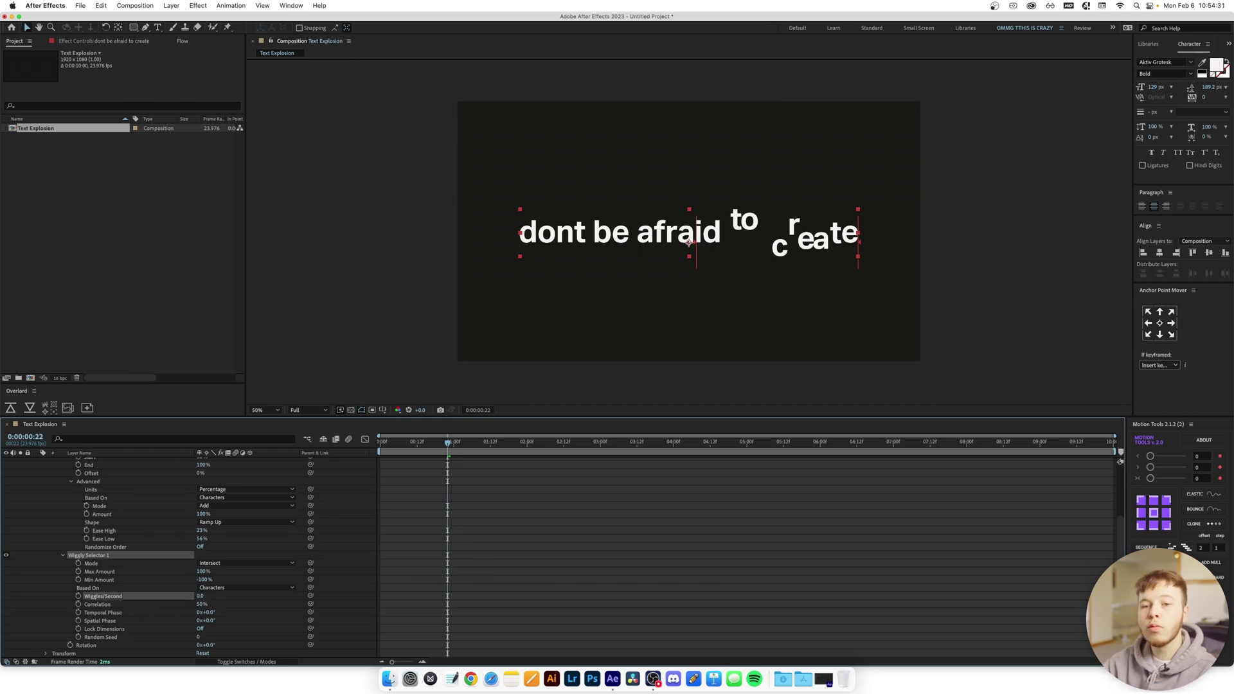
{"action": "left_click", "coordinate": [201, 604]}
{"action": "type", "text": "0"}
{"action": "key", "text": "Return"}
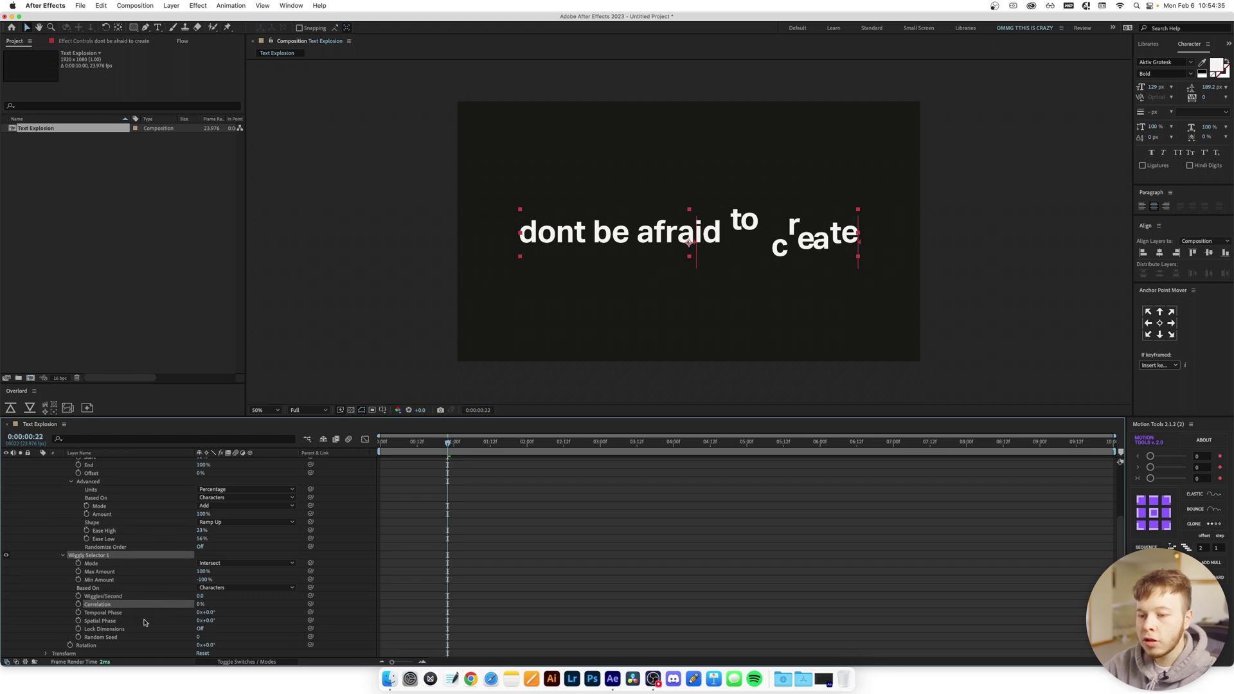
Set the Correlation of Animator 1's wiggly selector to 0%, comparing it with 100% on the scattered letters at 0:00:01:06
{"action": "scroll", "coordinate": [148, 607], "scroll_direction": "up", "scroll_amount": 4}
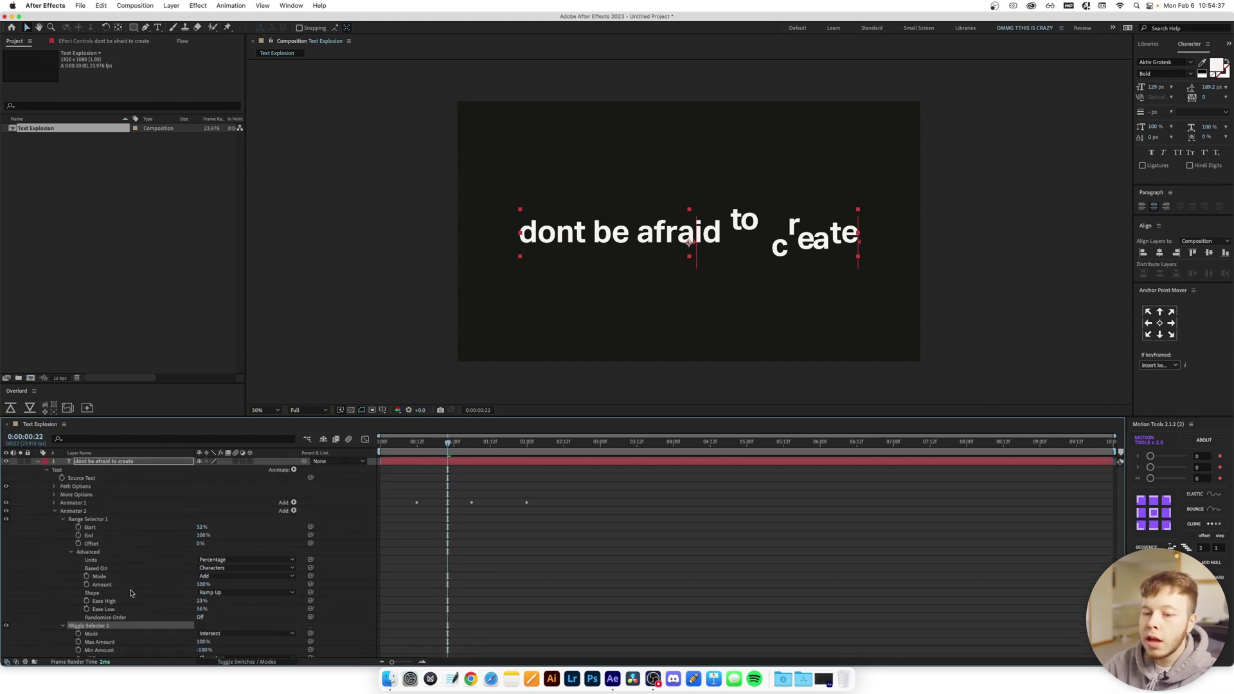
{"action": "left_click", "coordinate": [54, 503]}
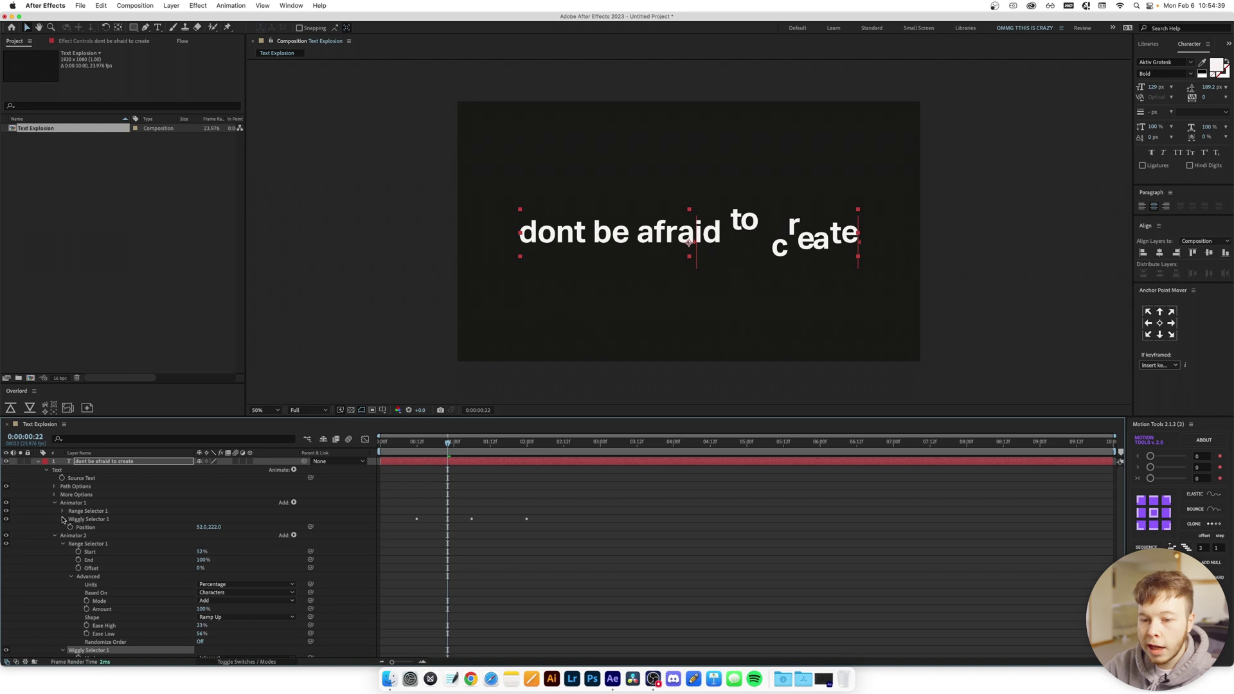
{"action": "left_click", "coordinate": [63, 519]}
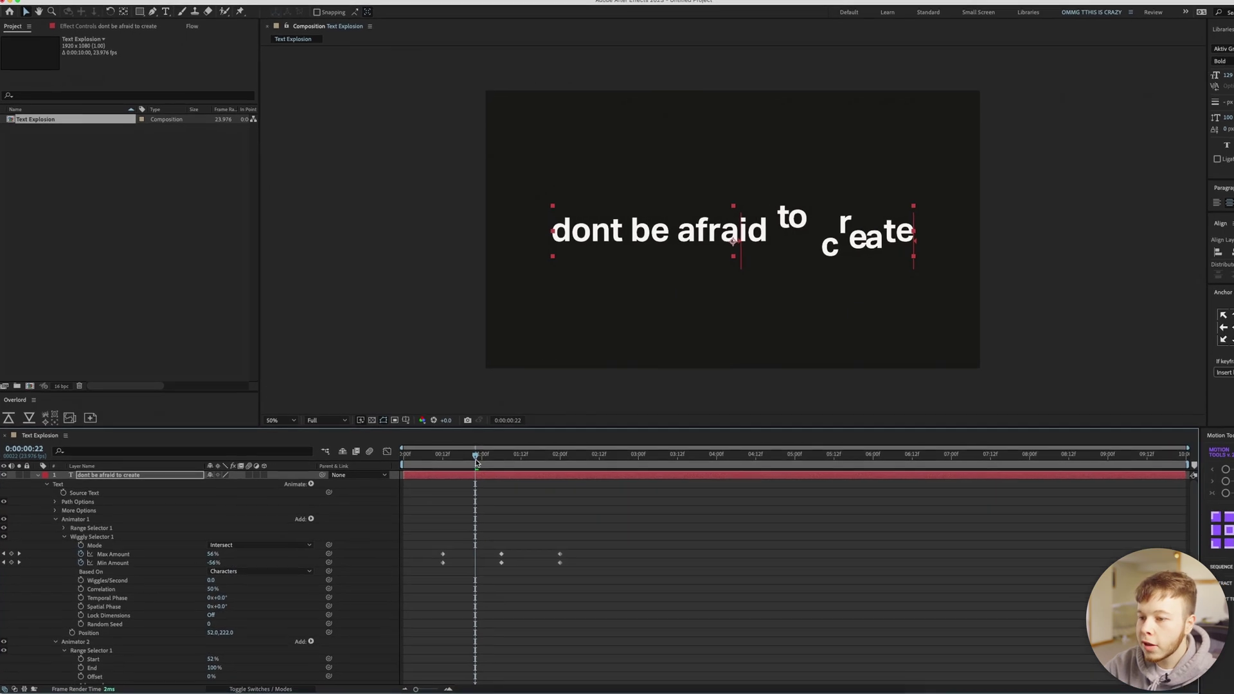
{"action": "left_click_drag", "start_coordinate": [448, 443], "coordinate": [473, 444]}
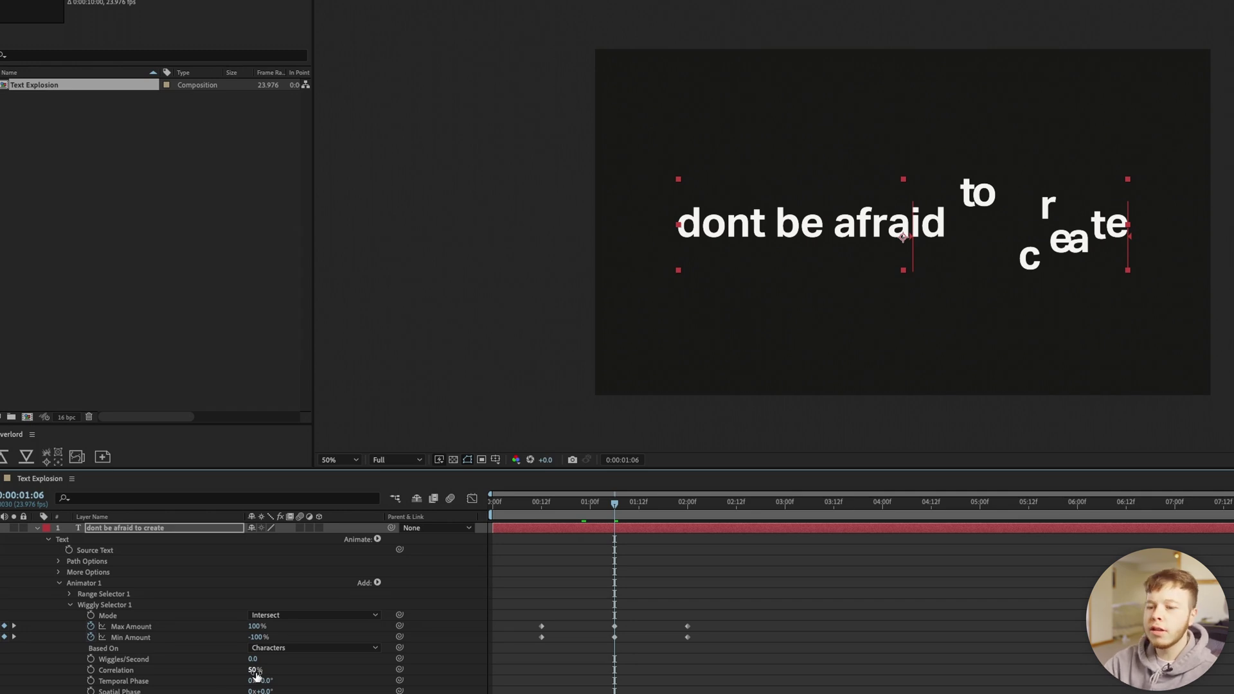
{"action": "type", "text": "0"}
{"action": "key", "text": "Return"}
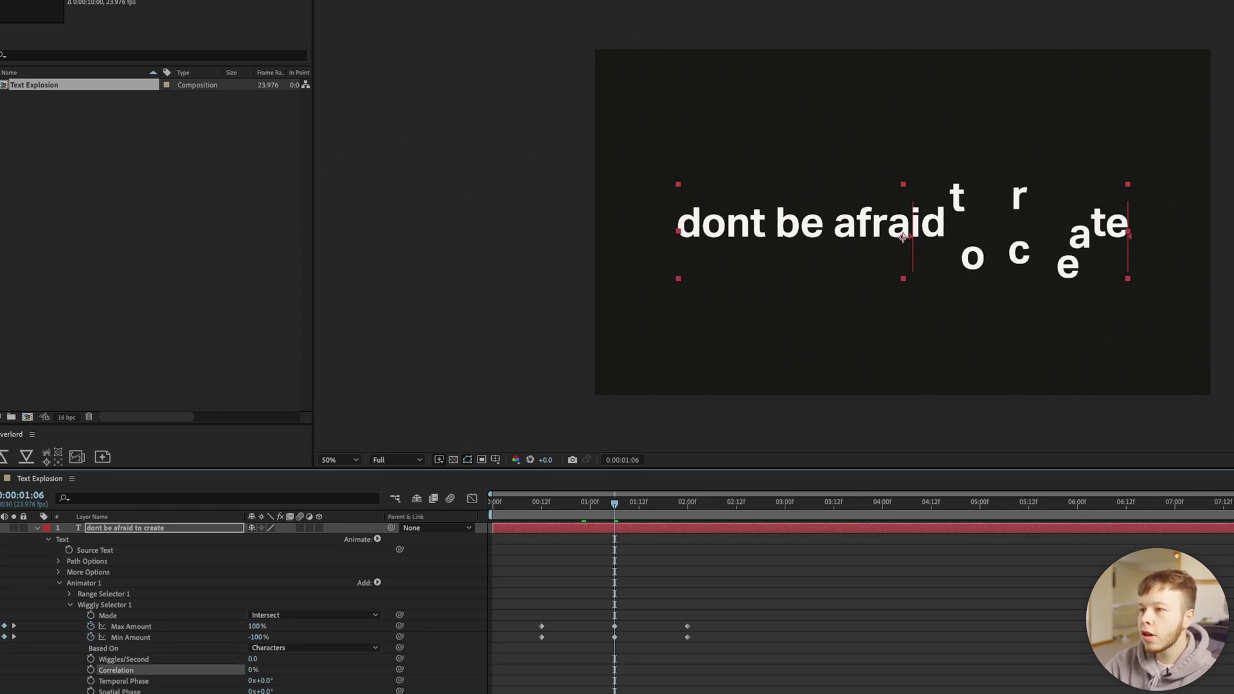
{"action": "left_click_drag", "start_coordinate": [254, 670], "coordinate": [1003, 655]}
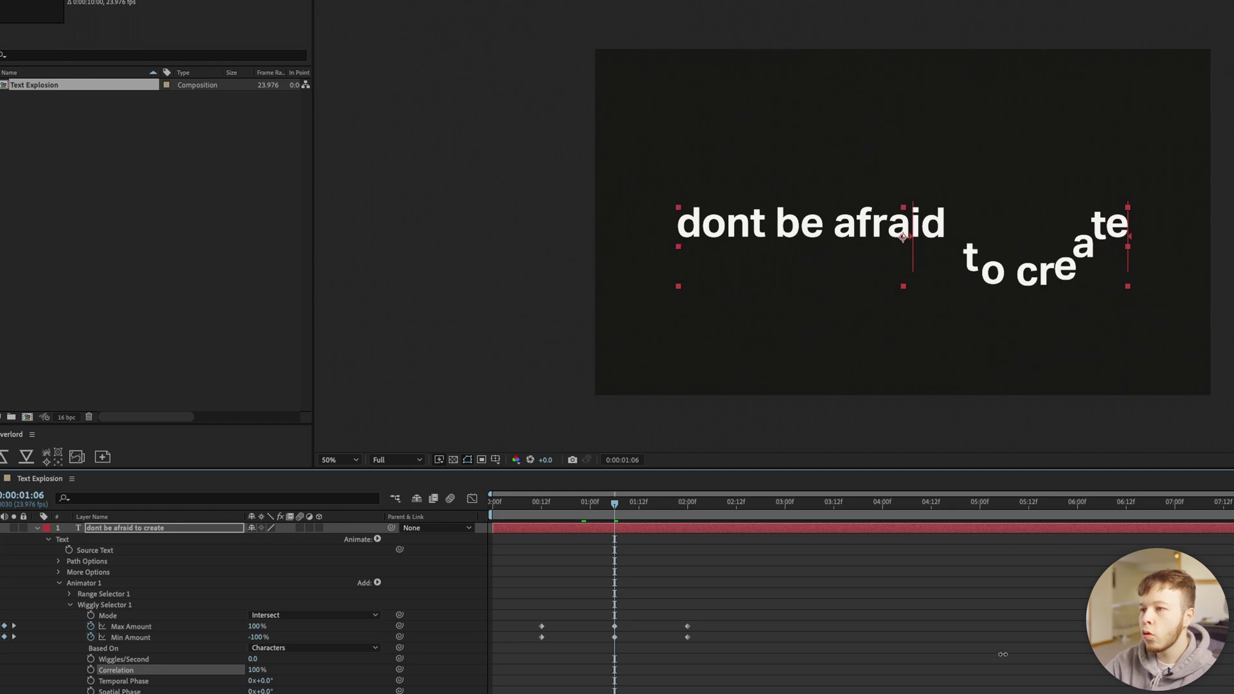
{"action": "left_click_drag", "start_coordinate": [1003, 655], "coordinate": [140, 691]}
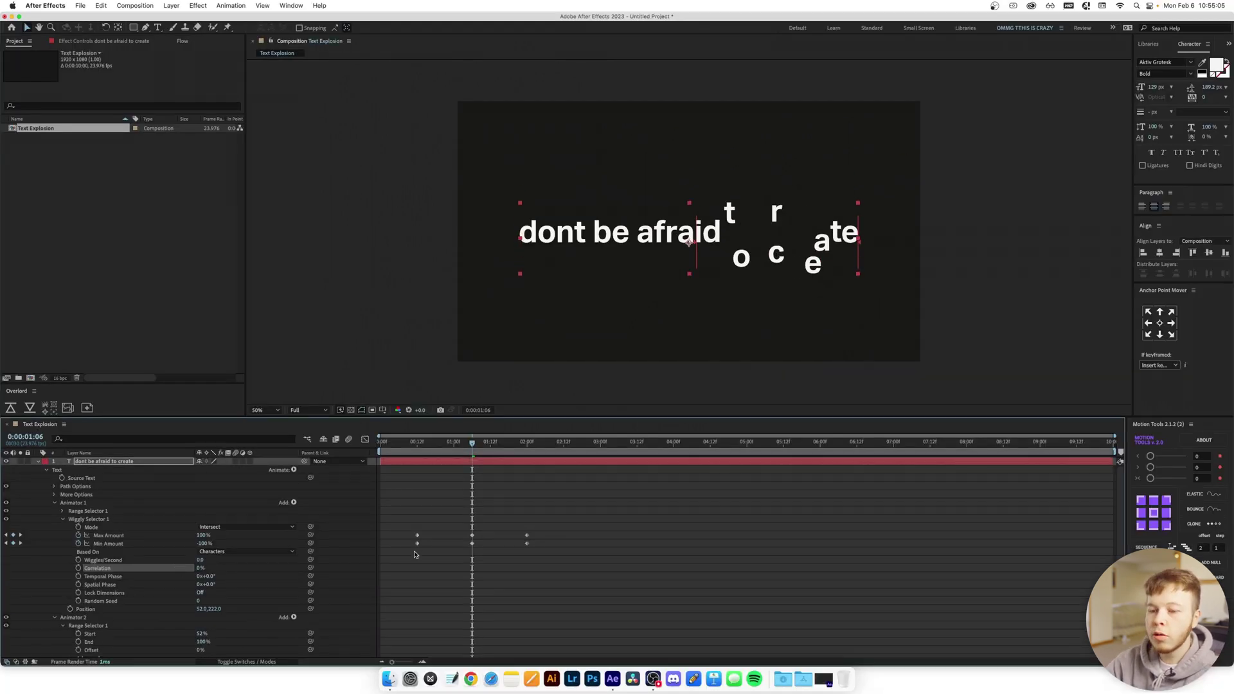
Keyframe Animator 2's Rotation at 0° on 0:00:00:12 and at 180° on 0:00:01:06
{"action": "scroll", "coordinate": [597, 674], "scroll_direction": "up", "scroll_amount": 3}
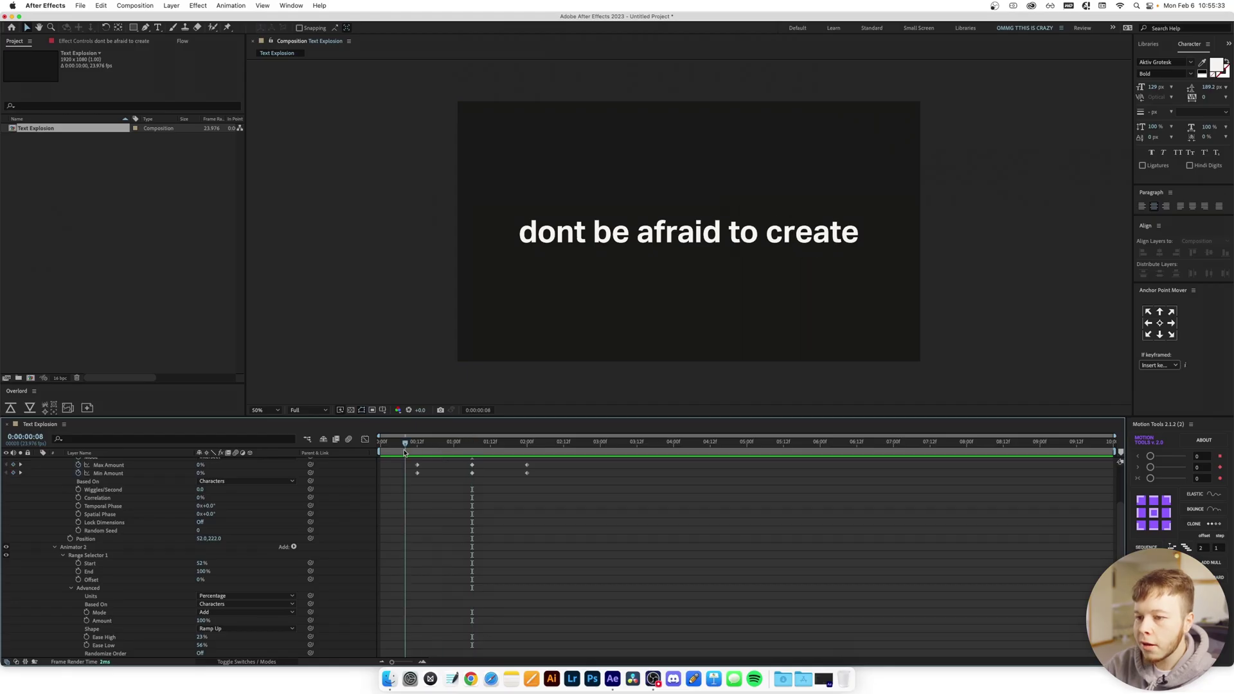
{"action": "left_click_drag", "start_coordinate": [849, 535], "coordinate": [748, 536]}
{"action": "left_click", "coordinate": [80, 648]}
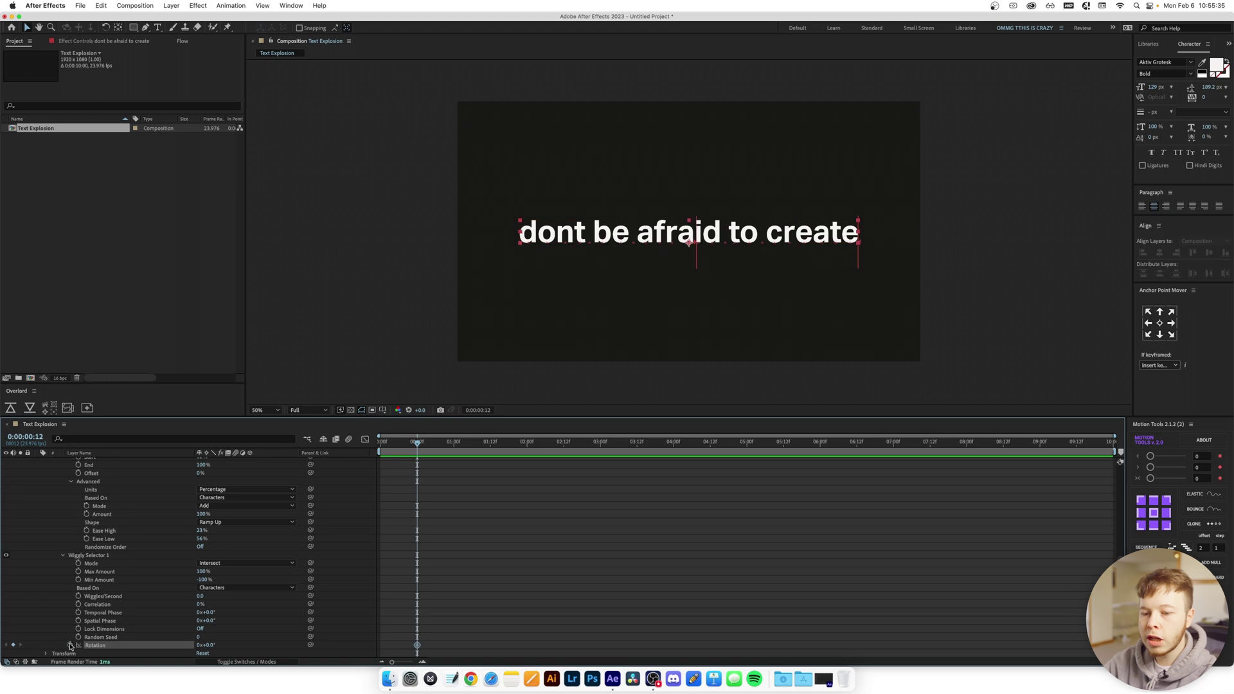
{"action": "scroll", "coordinate": [467, 578], "scroll_direction": "up", "scroll_amount": 5}
{"action": "left_click", "coordinate": [472, 442]}
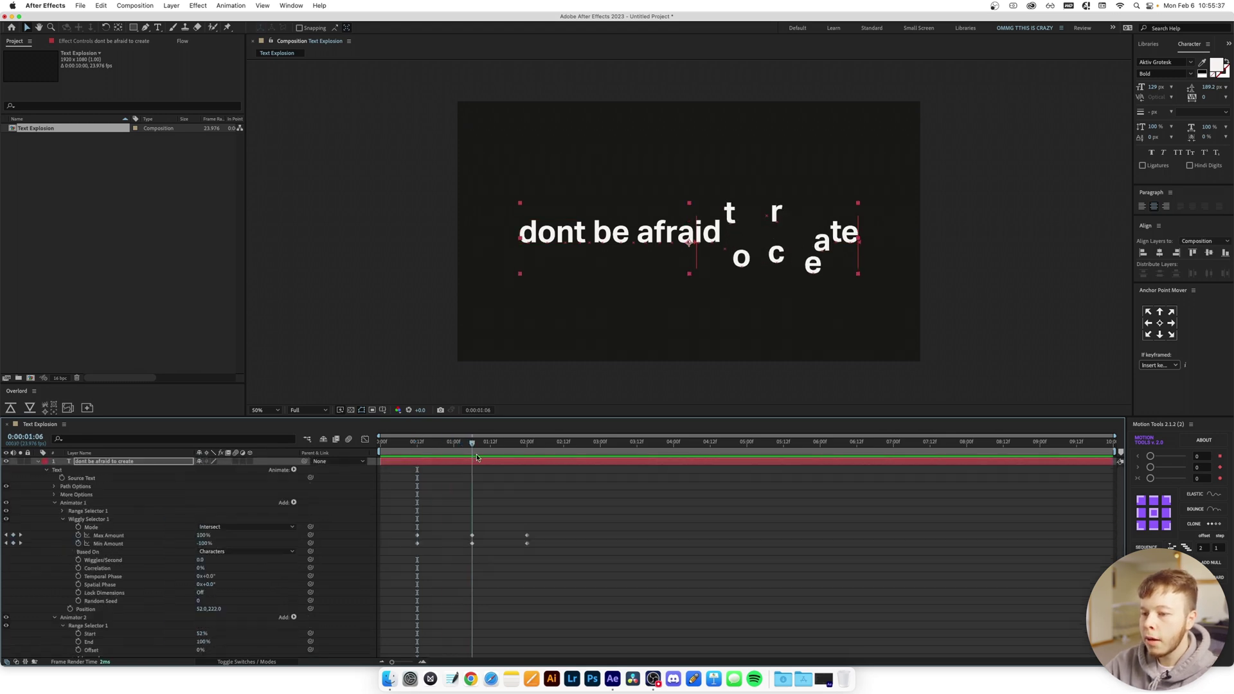
{"action": "scroll", "coordinate": [411, 610], "scroll_direction": "down", "scroll_amount": 10}
{"action": "left_click", "coordinate": [207, 645]}
{"action": "key", "text": "Return"}
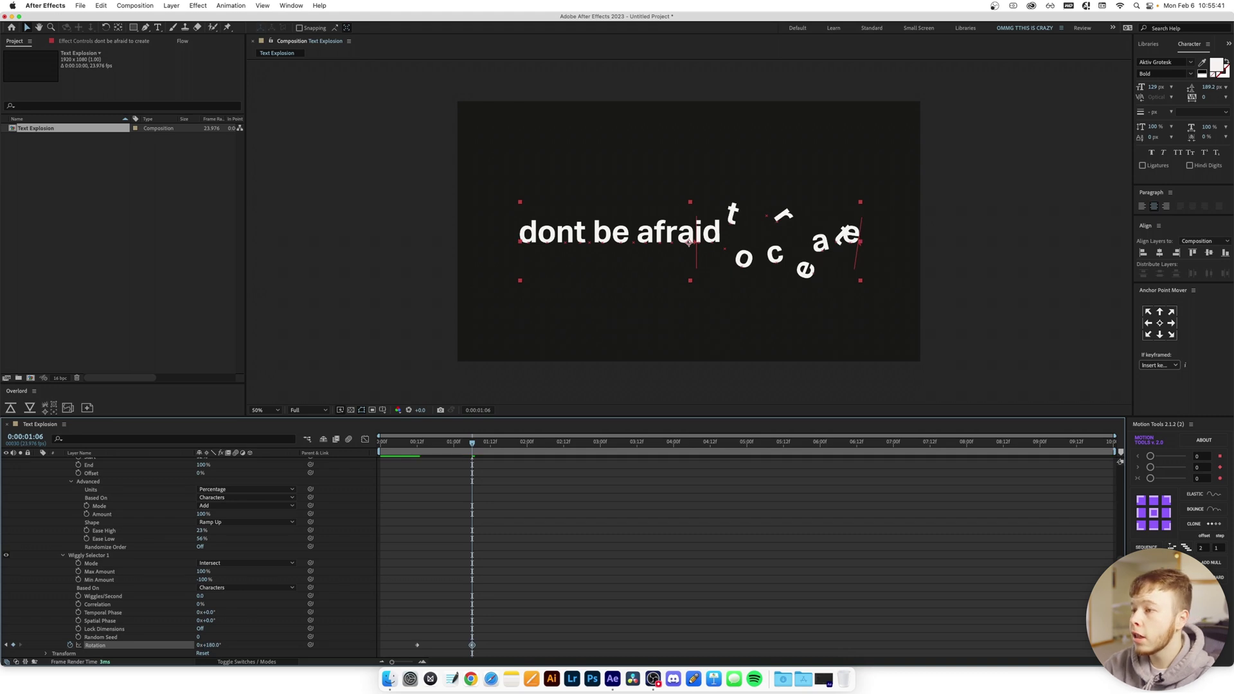
Keyframe Animator 2's Rotation back to 0° at 0:00:02:00, in line with Animator 1's last wiggly keyframes
{"action": "scroll", "coordinate": [514, 507], "scroll_direction": "up", "scroll_amount": 10}
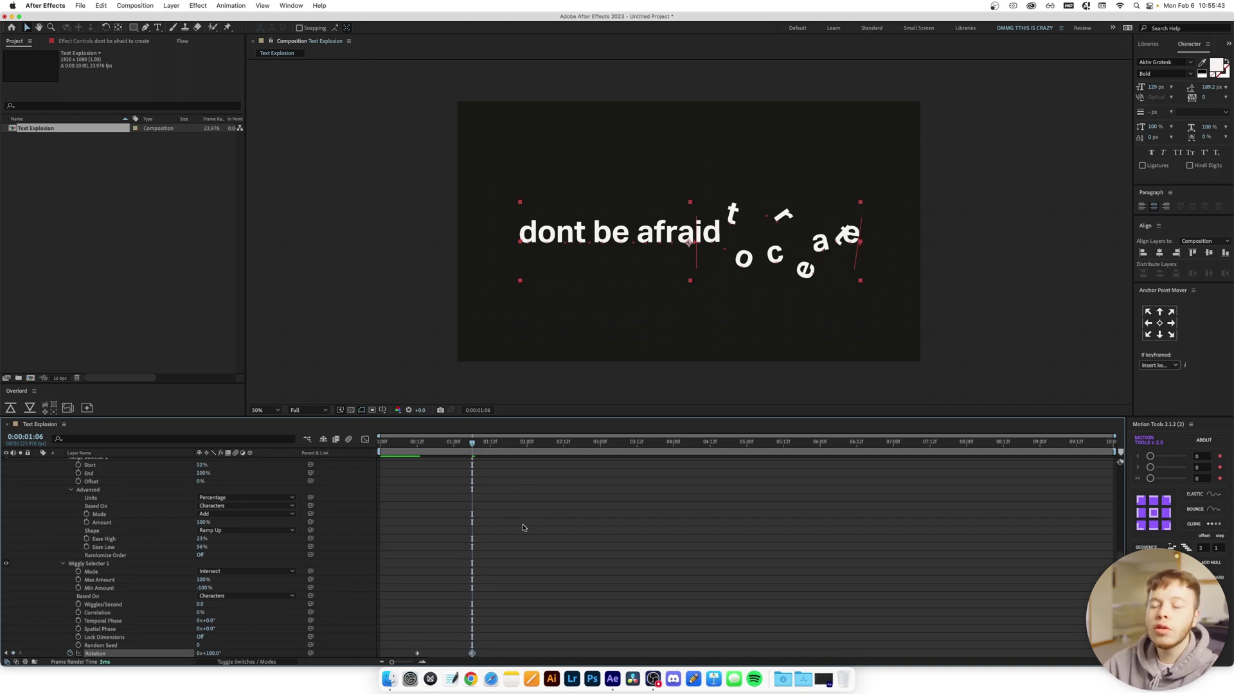
{"action": "left_click_drag", "start_coordinate": [479, 449], "coordinate": [528, 443]}
{"action": "scroll", "coordinate": [339, 636], "scroll_direction": "down", "scroll_amount": 10}
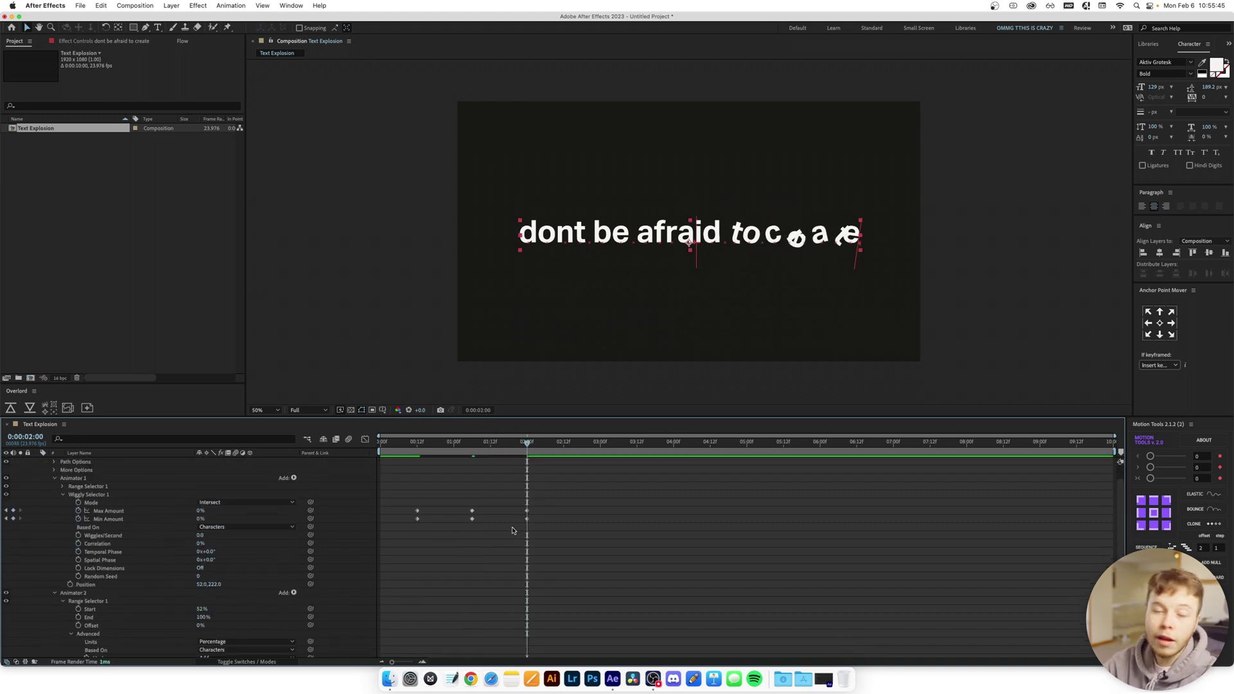
{"action": "left_click", "coordinate": [209, 646]}
{"action": "type", "text": "0"}
{"action": "key", "text": "Return"}
Preview the rotating letters from 0:00:00:11 and scrub through the scatter motion
{"action": "left_click_drag", "start_coordinate": [482, 443], "coordinate": [414, 443]}
{"action": "key", "text": "space"}
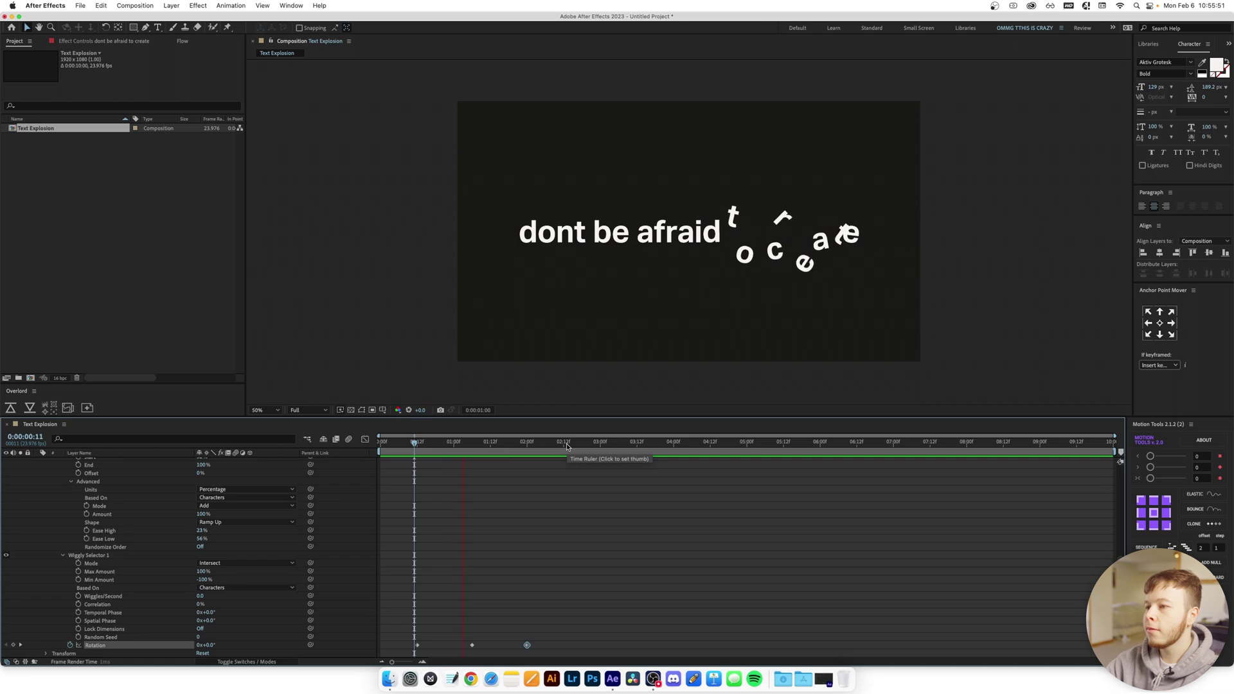
{"action": "key", "text": "space"}
{"action": "left_click_drag", "start_coordinate": [471, 442], "coordinate": [446, 455]}
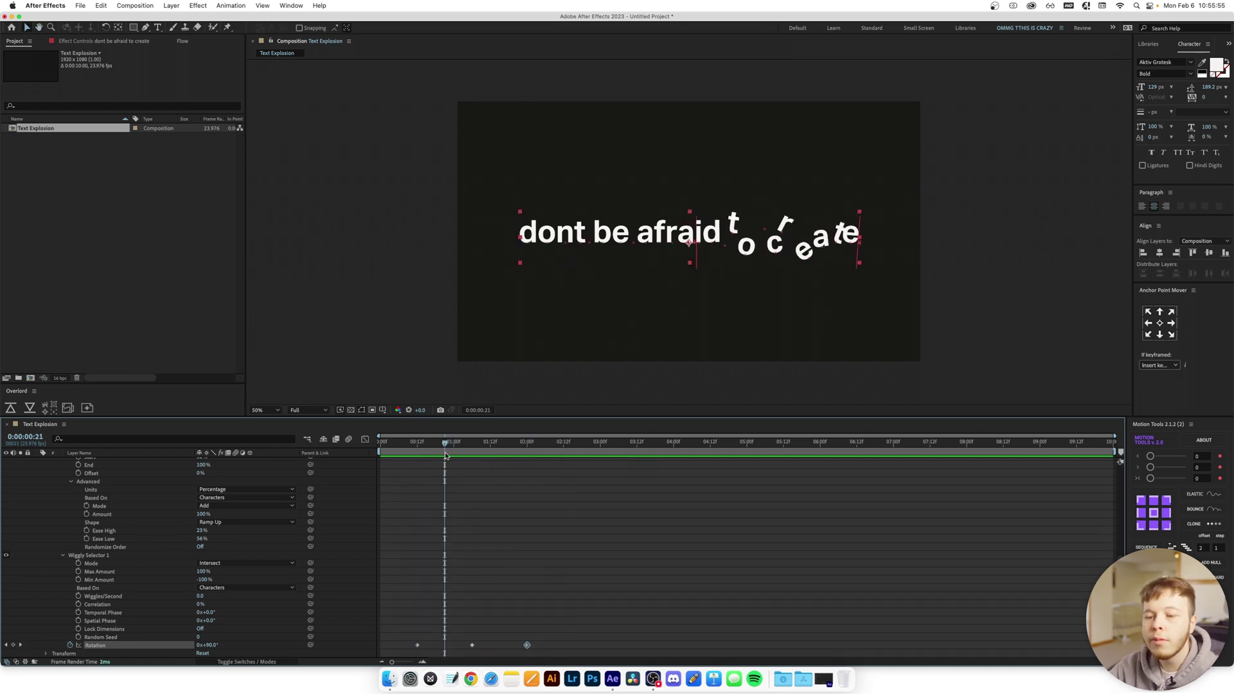
Keyframe the Spatial Phase of Animator 2's wiggly selector from 0° at 0:00:00:00 to 120° at 0:00:02:15
{"action": "key", "text": "Home"}
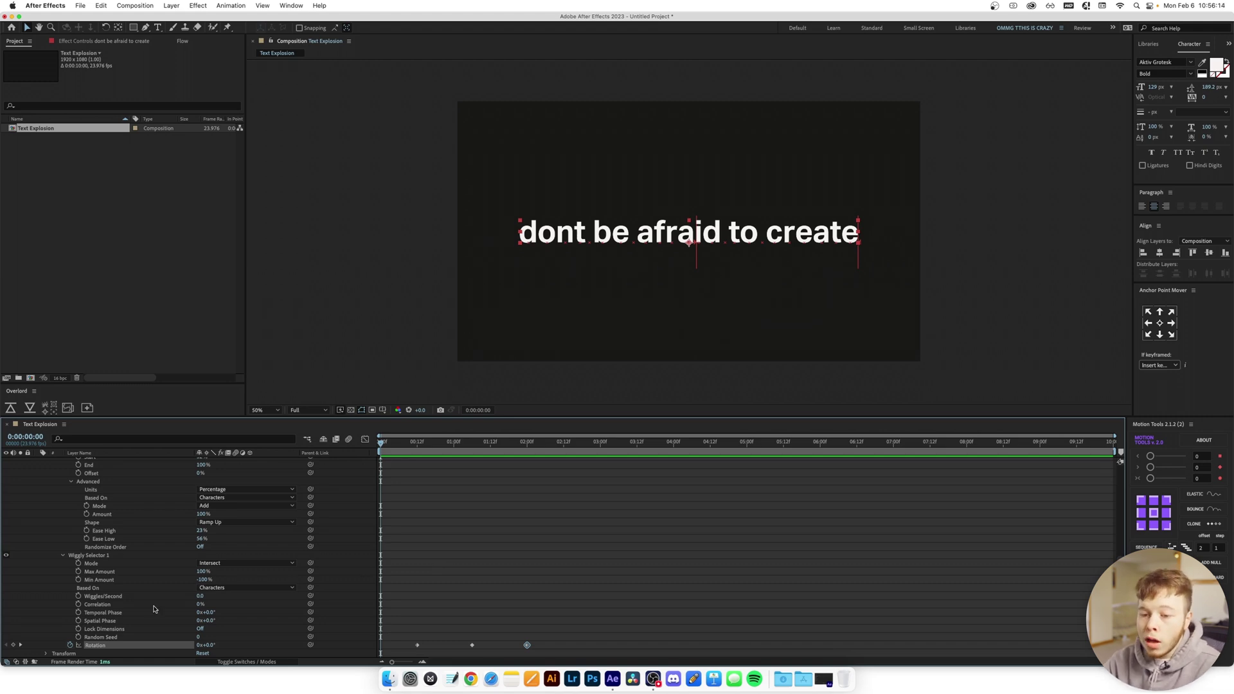
{"action": "left_click", "coordinate": [79, 620]}
{"action": "left_click_drag", "start_coordinate": [463, 453], "coordinate": [573, 454]}
{"action": "left_click_drag", "start_coordinate": [204, 621], "coordinate": [281, 620]}
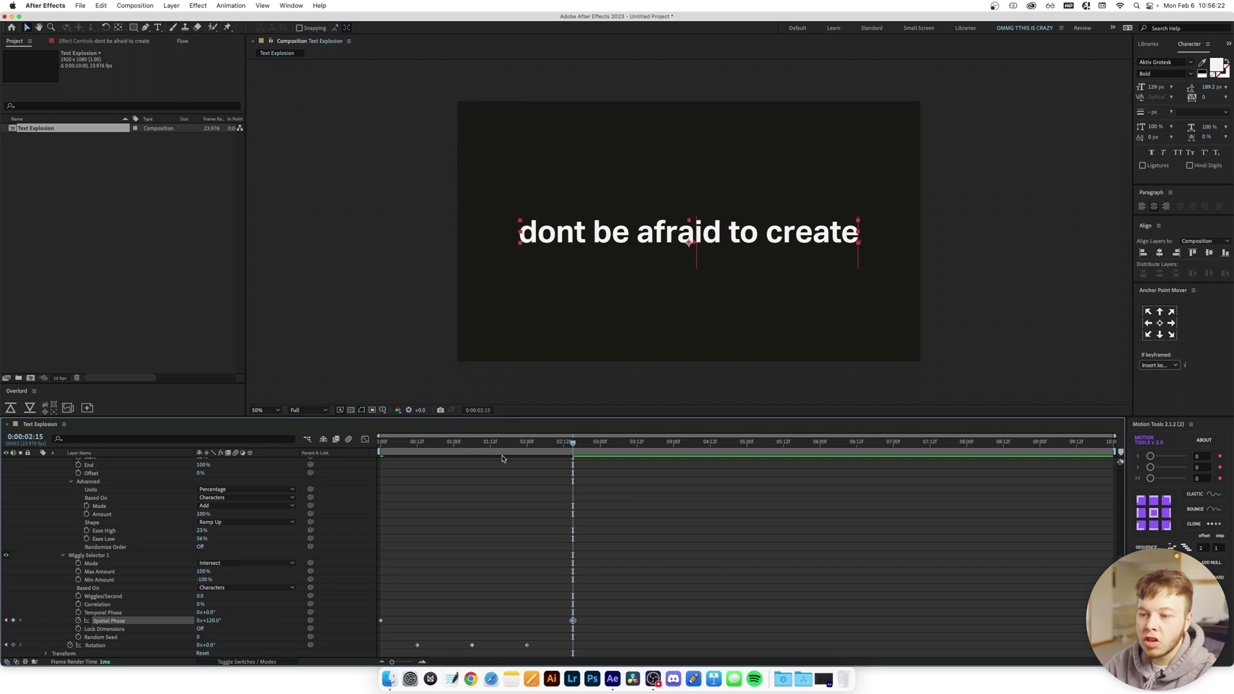
Show only the text layer's keyframed properties and preview the letter scatter with the phase animation
{"action": "left_click_drag", "start_coordinate": [386, 444], "coordinate": [461, 458]}
{"action": "left_click", "coordinate": [542, 565]}
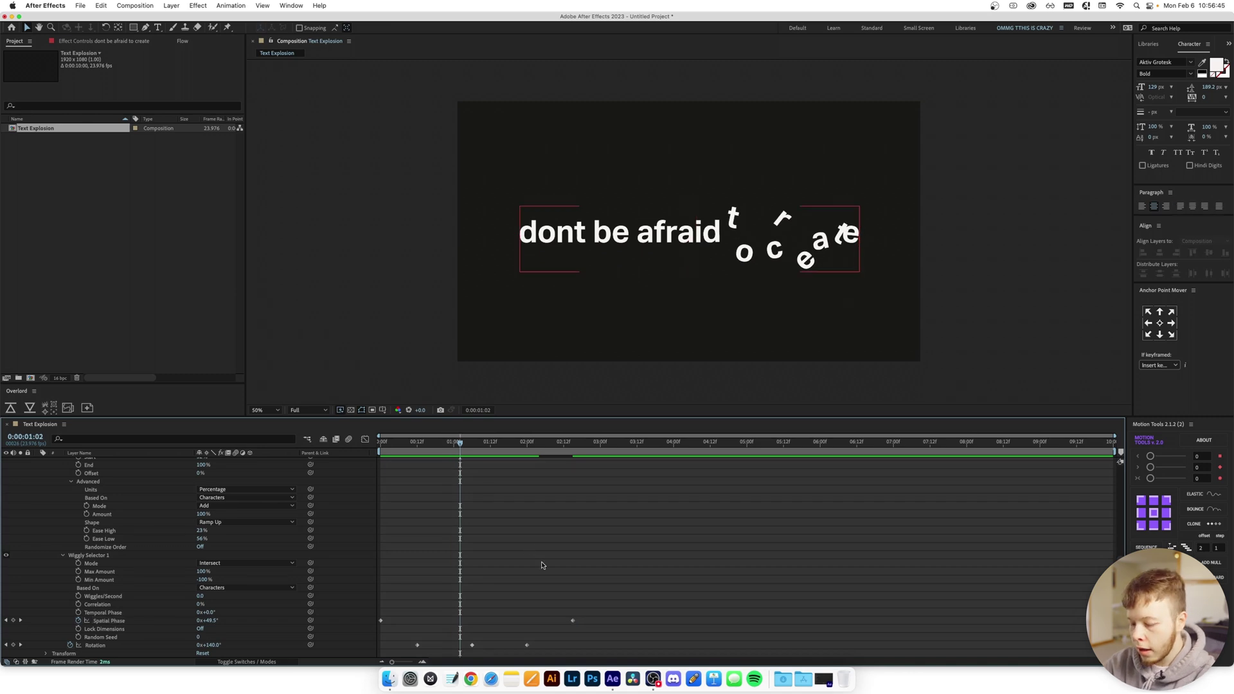
{"action": "key", "text": "u"}
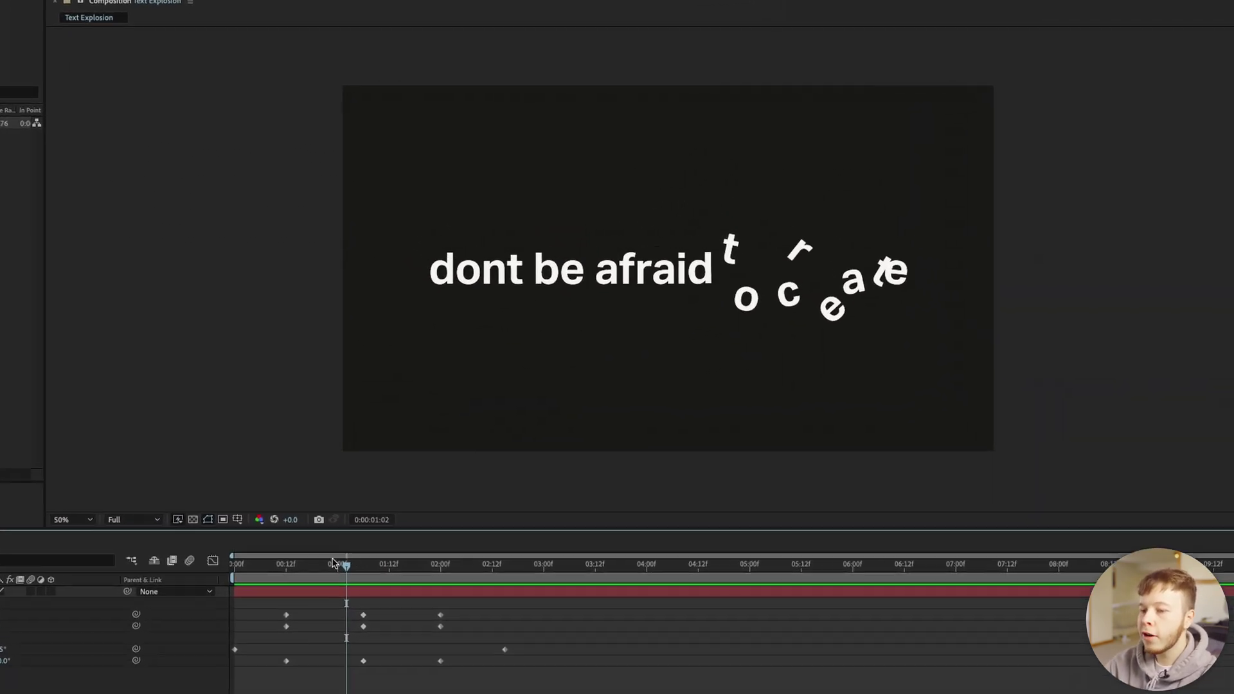
{"action": "left_click_drag", "start_coordinate": [332, 563], "coordinate": [307, 566]}
{"action": "key", "text": "space"}
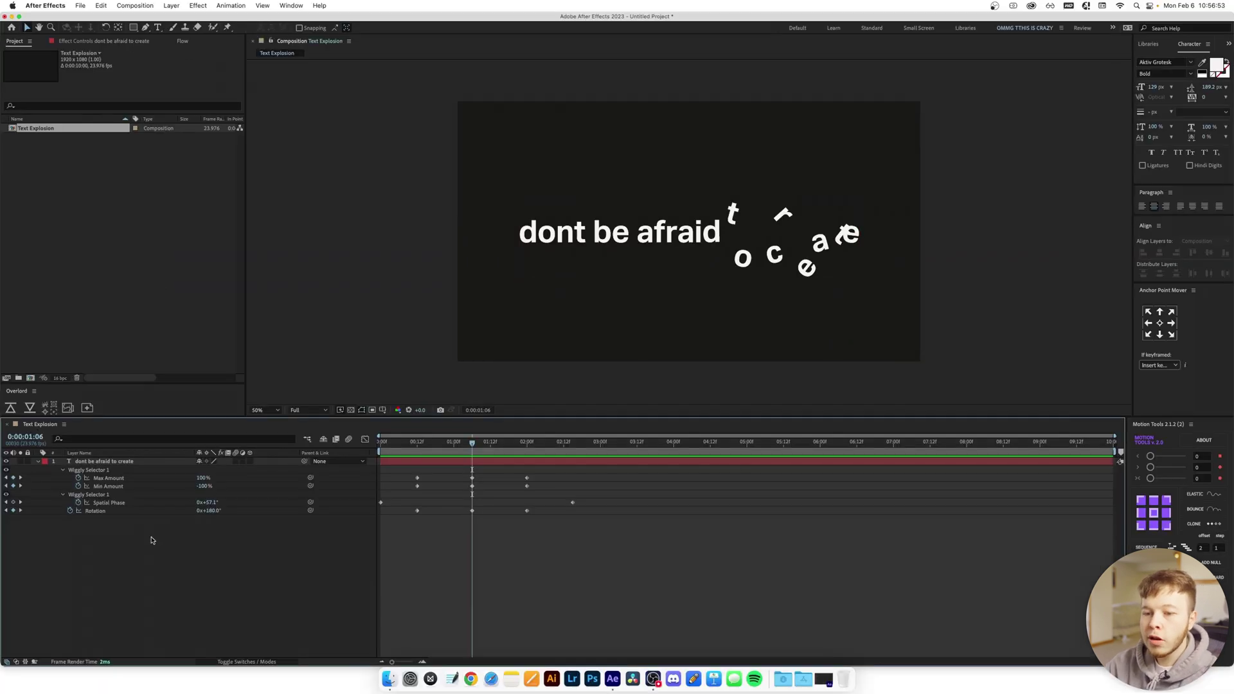
Filter the text layer's properties by "pos" and increase both Animator 1 Position values to spread the letters further apart
{"action": "left_click", "coordinate": [106, 461]}
{"action": "left_click", "coordinate": [89, 439]}
{"action": "type", "text": "pos"}
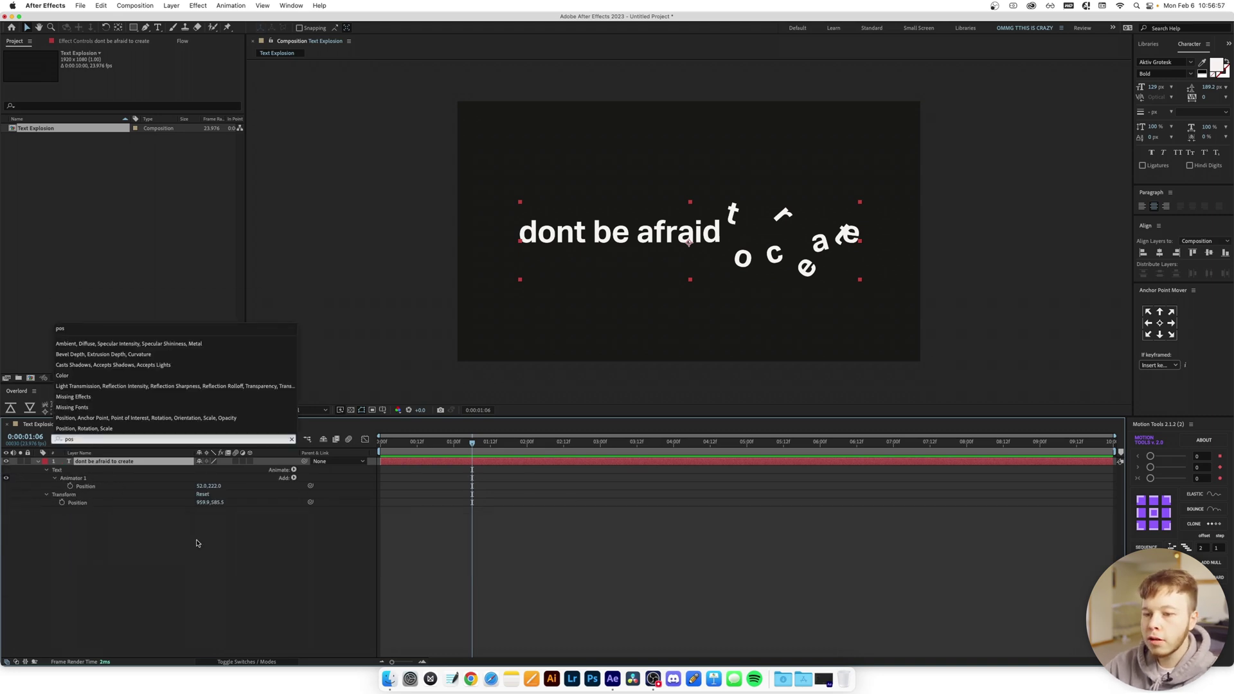
{"action": "left_click", "coordinate": [198, 544]}
{"action": "left_click_drag", "start_coordinate": [214, 486], "coordinate": [341, 486]}
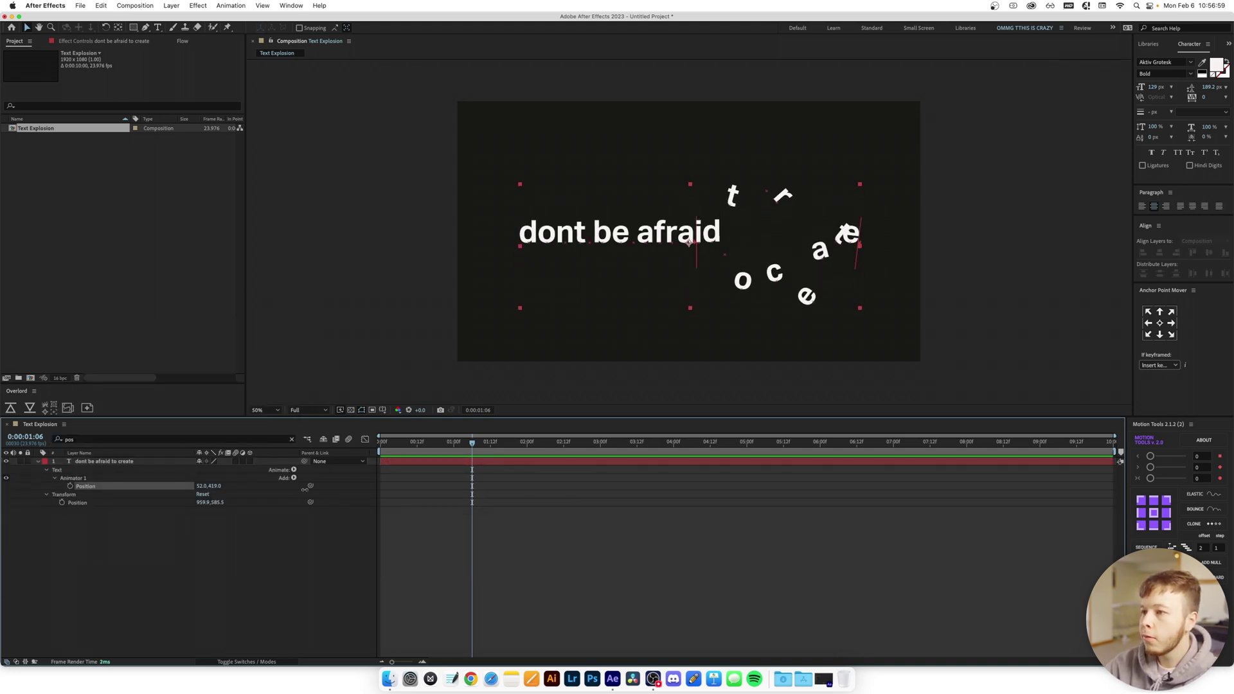
{"action": "left_click_drag", "start_coordinate": [204, 486], "coordinate": [341, 470]}
Bring back the text layer's keyframed properties and play the animation with the wider letter spread
{"action": "key", "text": "u"}
{"action": "mouse_move", "coordinate": [472, 442]}
{"action": "left_mouse_down"}
{"action": "mouse_move", "coordinate": [493, 443]}
{"action": "mouse_move", "coordinate": [473, 450]}
{"action": "left_mouse_up"}
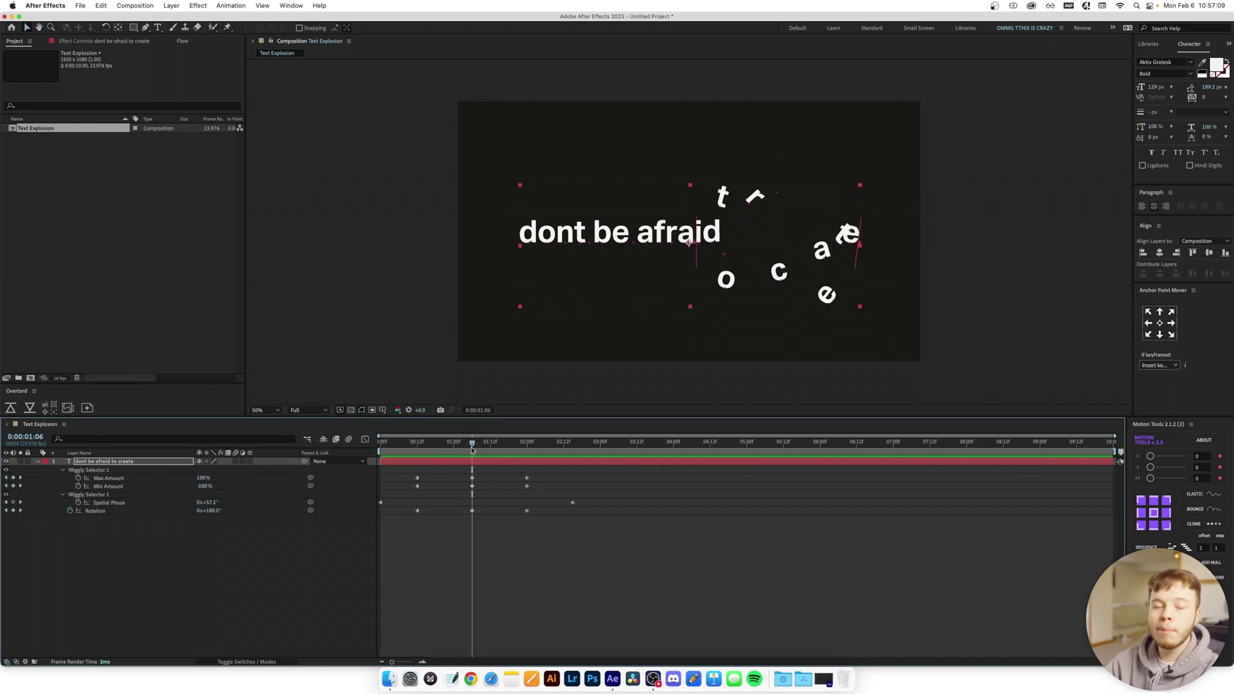
{"action": "key", "text": "space"}
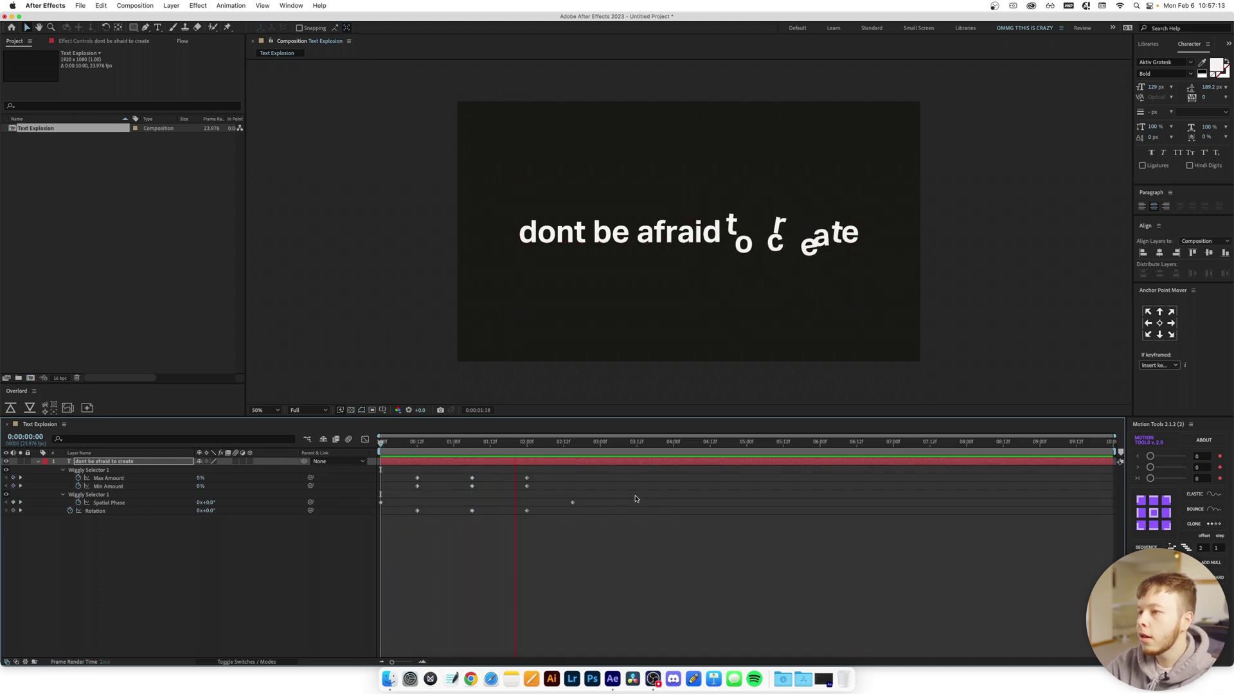
{"action": "key", "text": "space"}
Apply the Flow easing curve 0.88, 0.14, 0.12, 0.86 to all of the text layer's keyframes
{"action": "left_click_drag", "start_coordinate": [651, 543], "coordinate": [256, 456]}
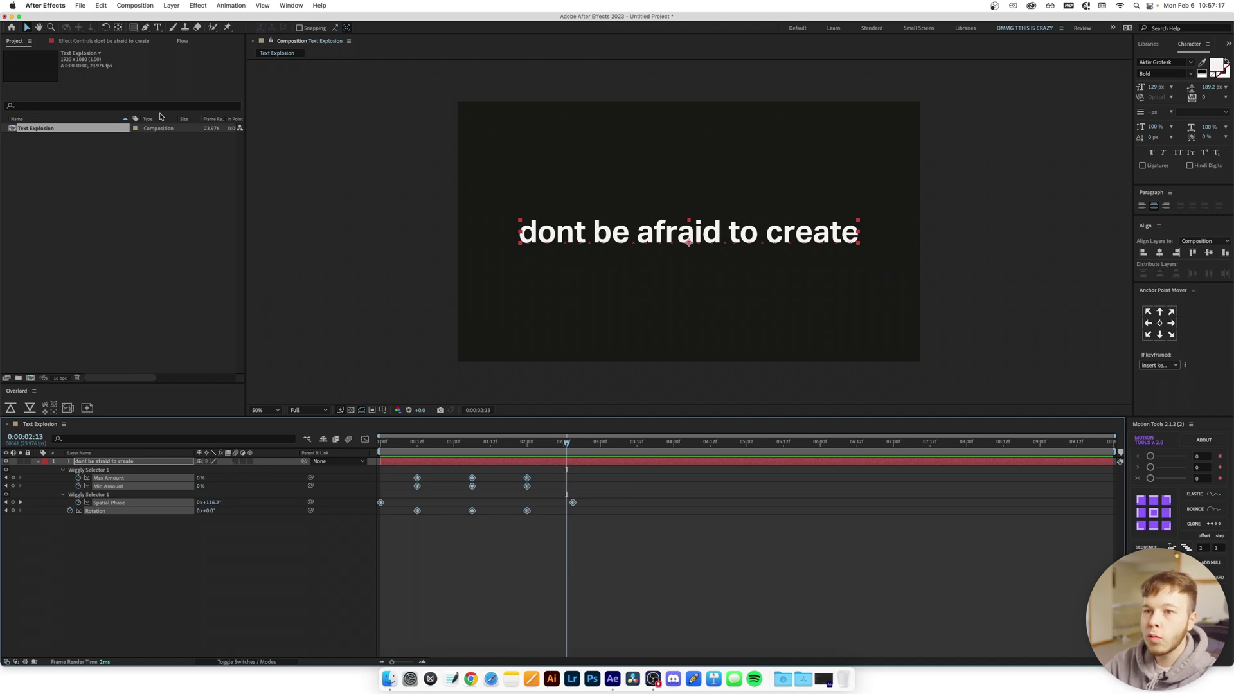
{"action": "left_click", "coordinate": [183, 41]}
{"action": "left_click", "coordinate": [122, 169]}
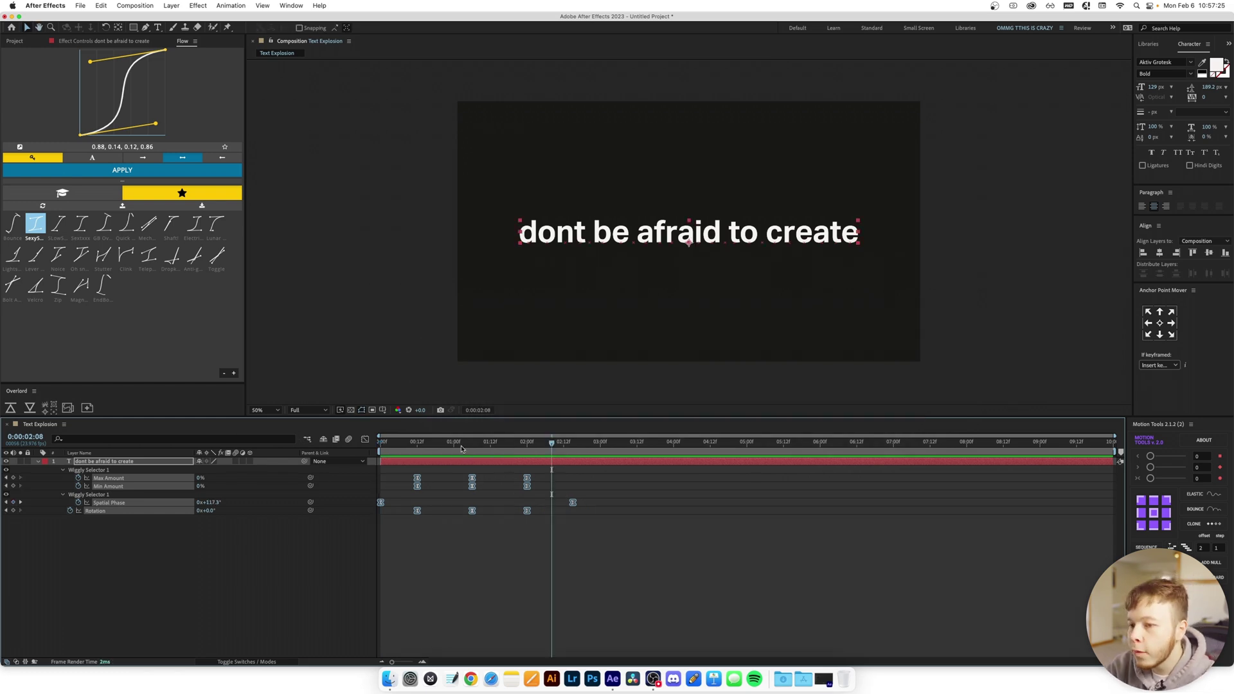
Play the eased text explosion from the beginning to check its timing
{"action": "key", "text": "Home"}
{"action": "key", "text": "space"}
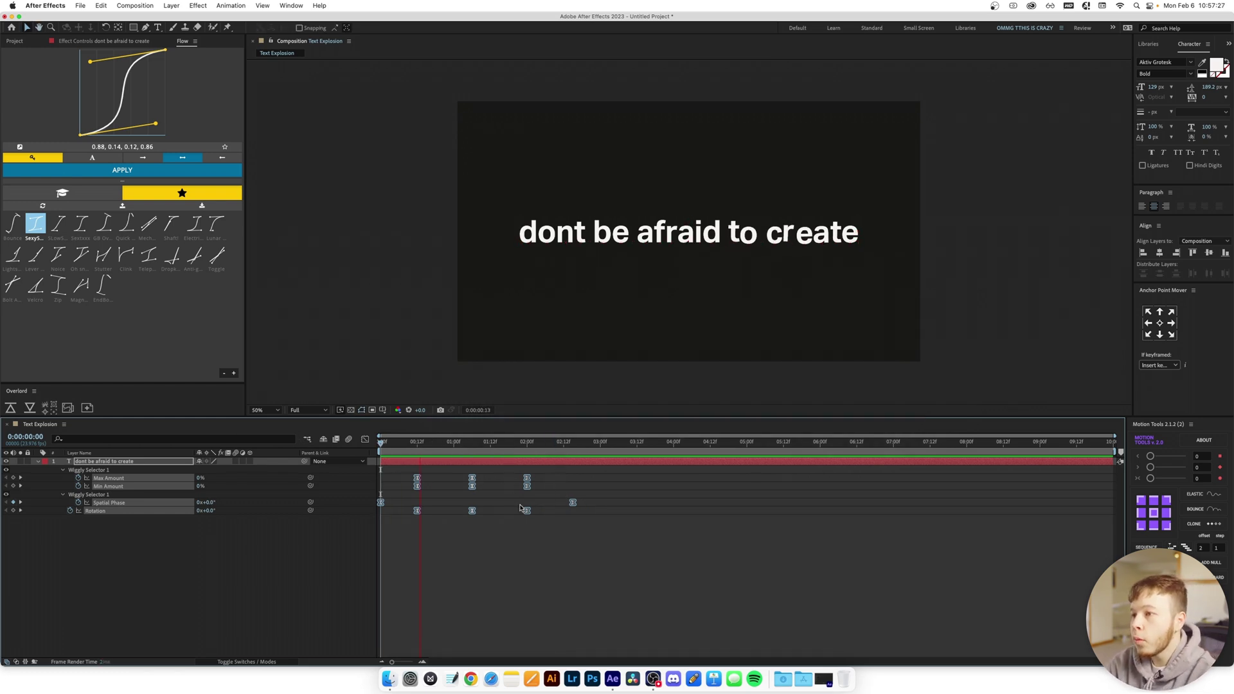
{"action": "left_click", "coordinate": [559, 495]}
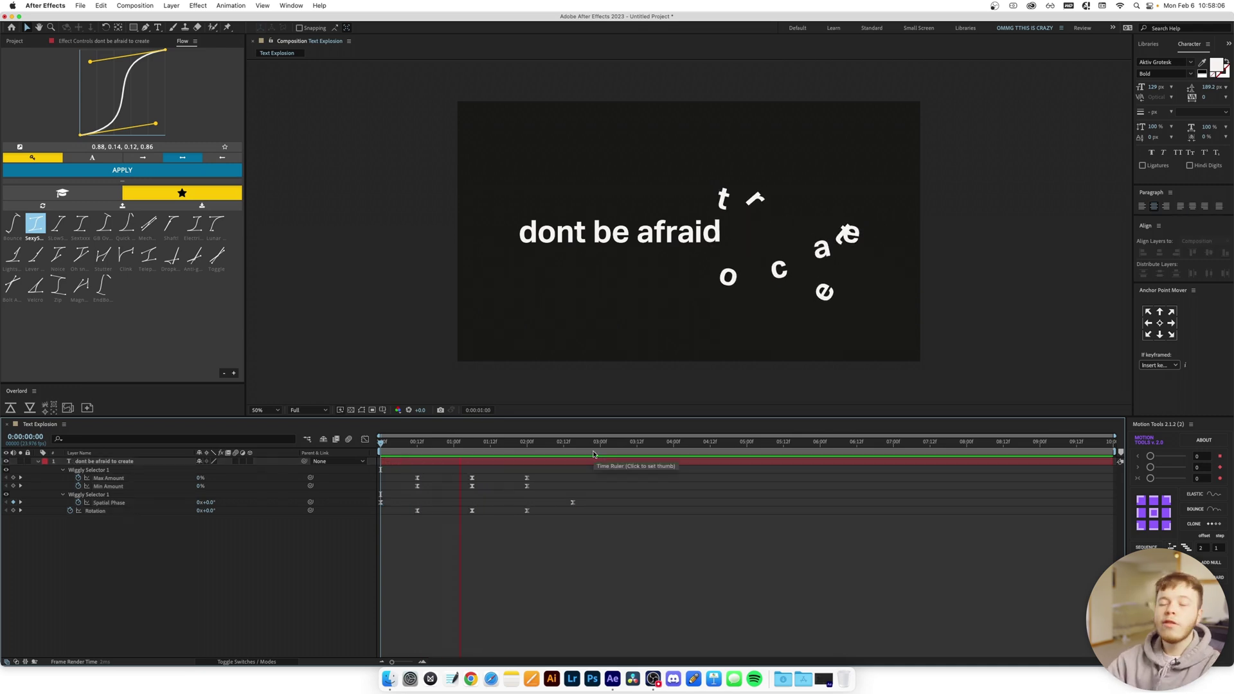
{"action": "key", "text": "space"}
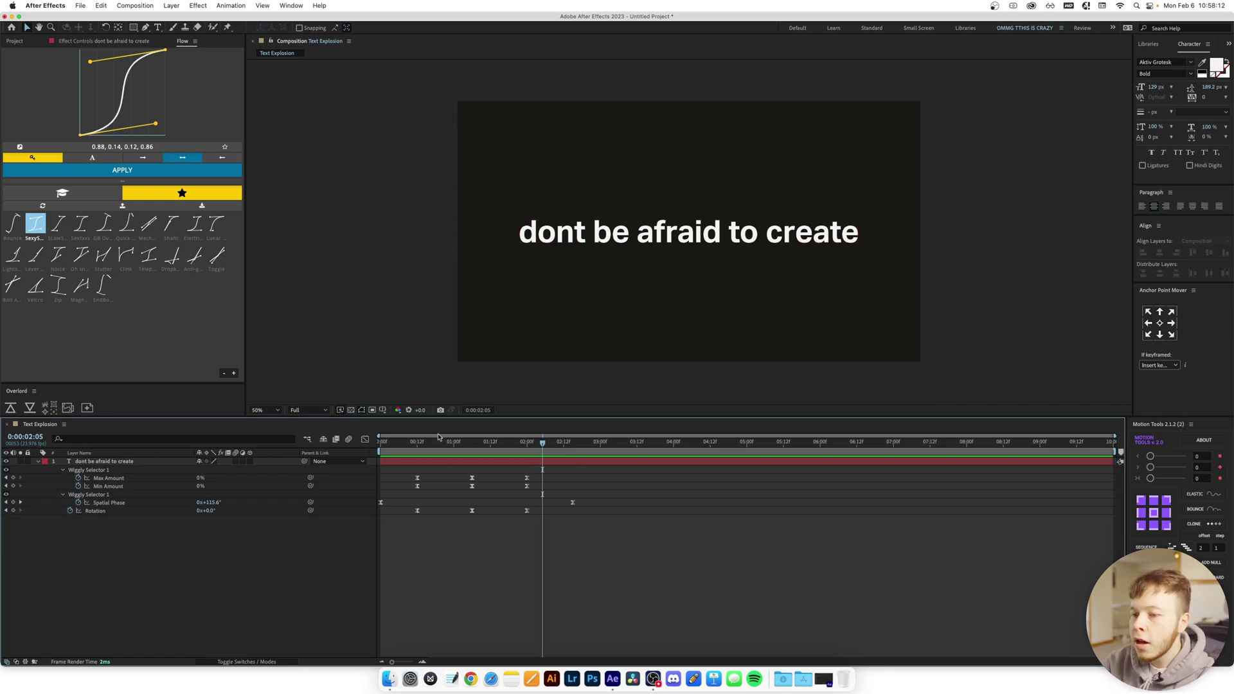
{"action": "key", "text": "space"}
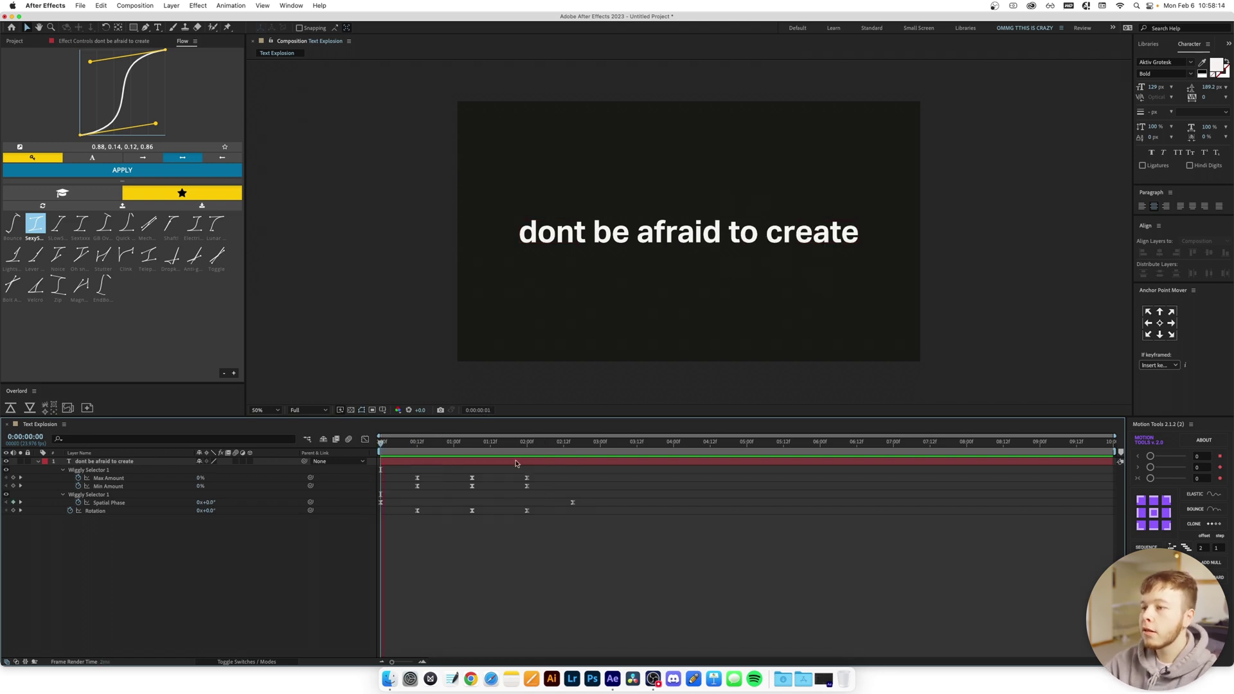
{"action": "key", "text": "space"}
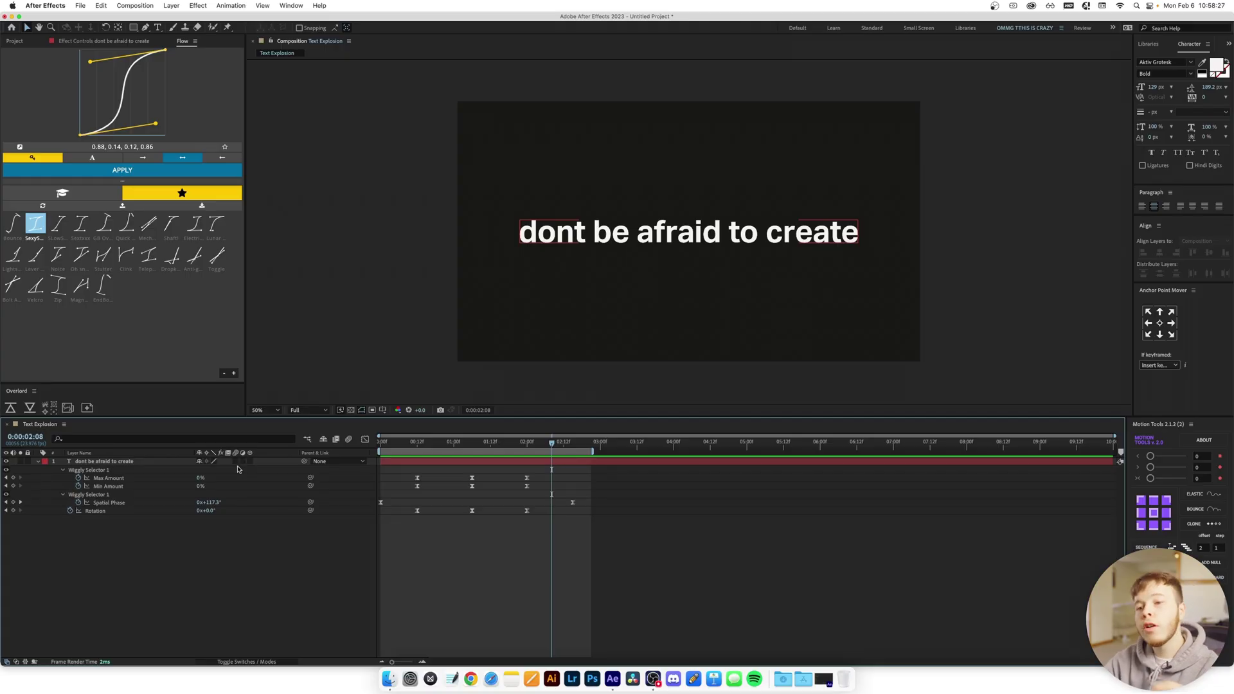
Enable motion blur on the text layer and add an adjustment layer above it
{"action": "left_click", "coordinate": [236, 462]}
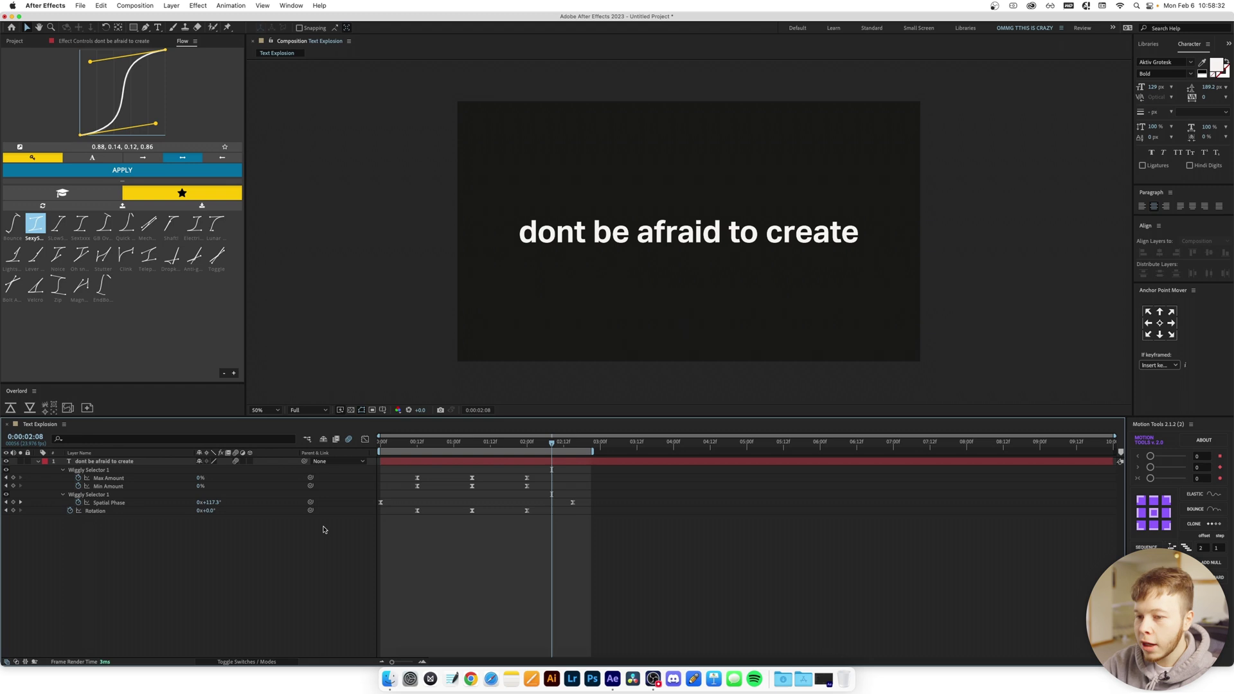
{"action": "key", "text": "super+alt+y"}
Apply the Echo effect to the adjustment layer with an Echo Time of -0.001 seconds
{"action": "key", "text": "ctrl+space"}
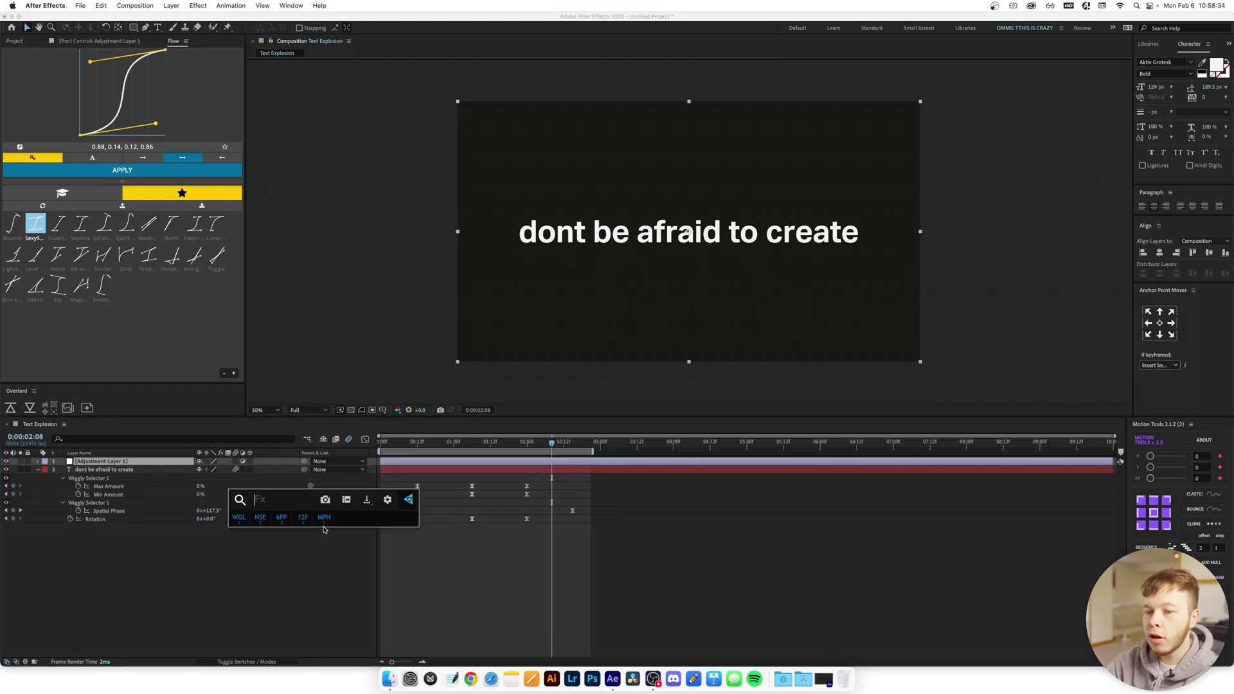
{"action": "type", "text": "echo"}
{"action": "key", "text": "Return"}
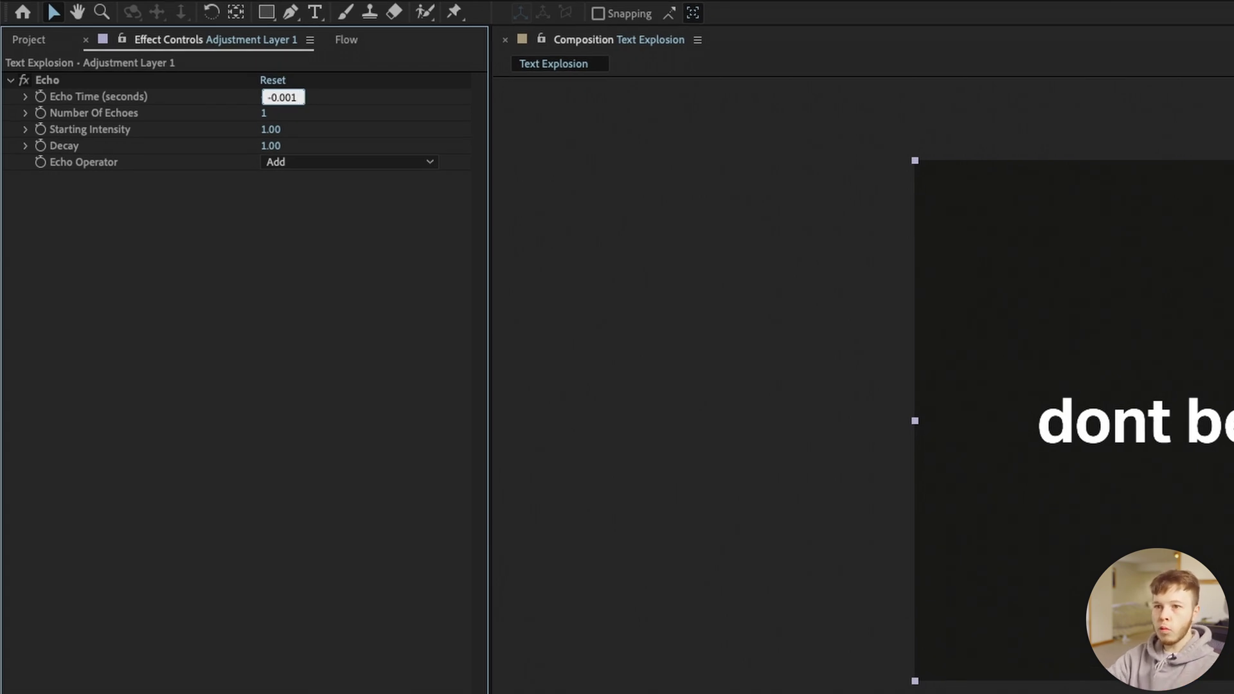
{"action": "key", "text": "Return"}
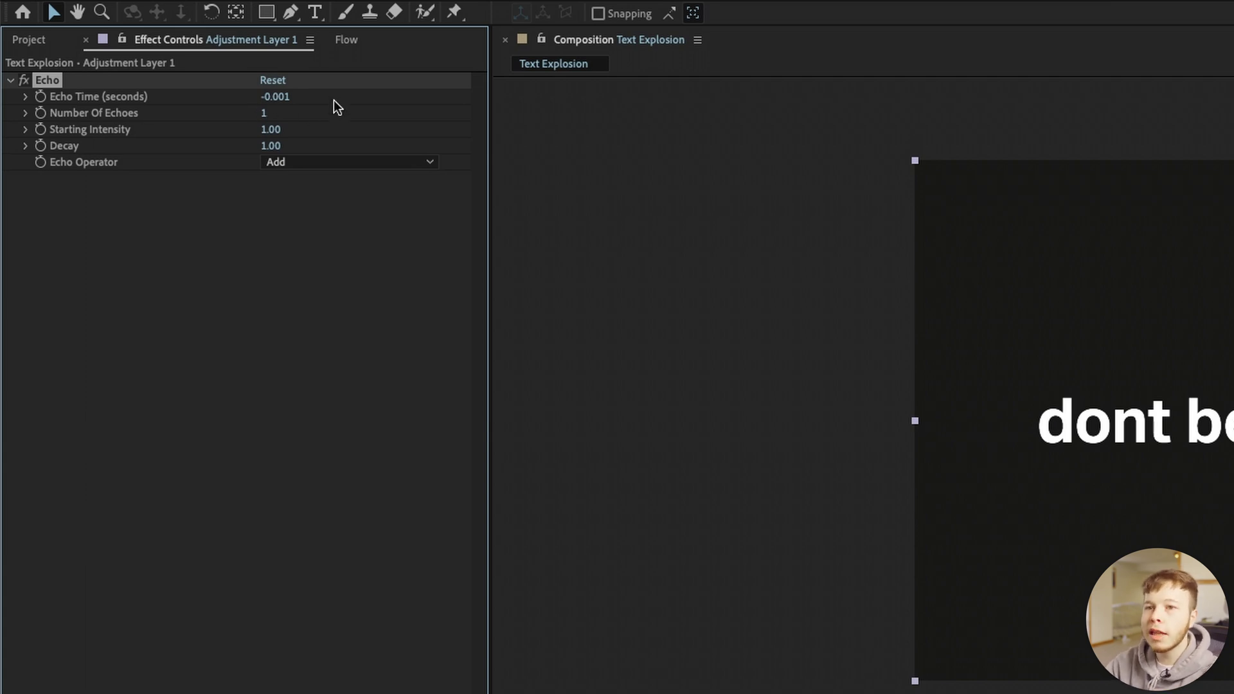
Set Echo's Number Of Echoes to 40 and its operator to Composite in Back, and preview the result
{"action": "left_click", "coordinate": [269, 114]}
{"action": "type", "text": "40"}
{"action": "key", "text": "Return"}
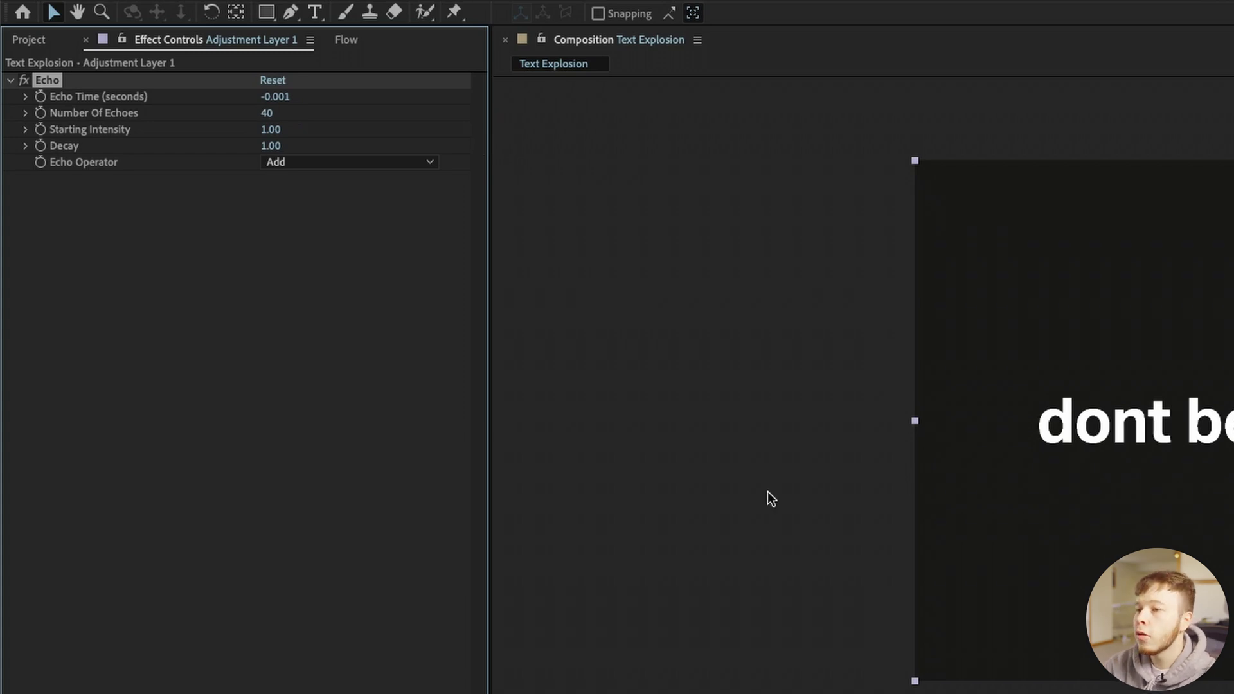
{"action": "left_click", "coordinate": [333, 161]}
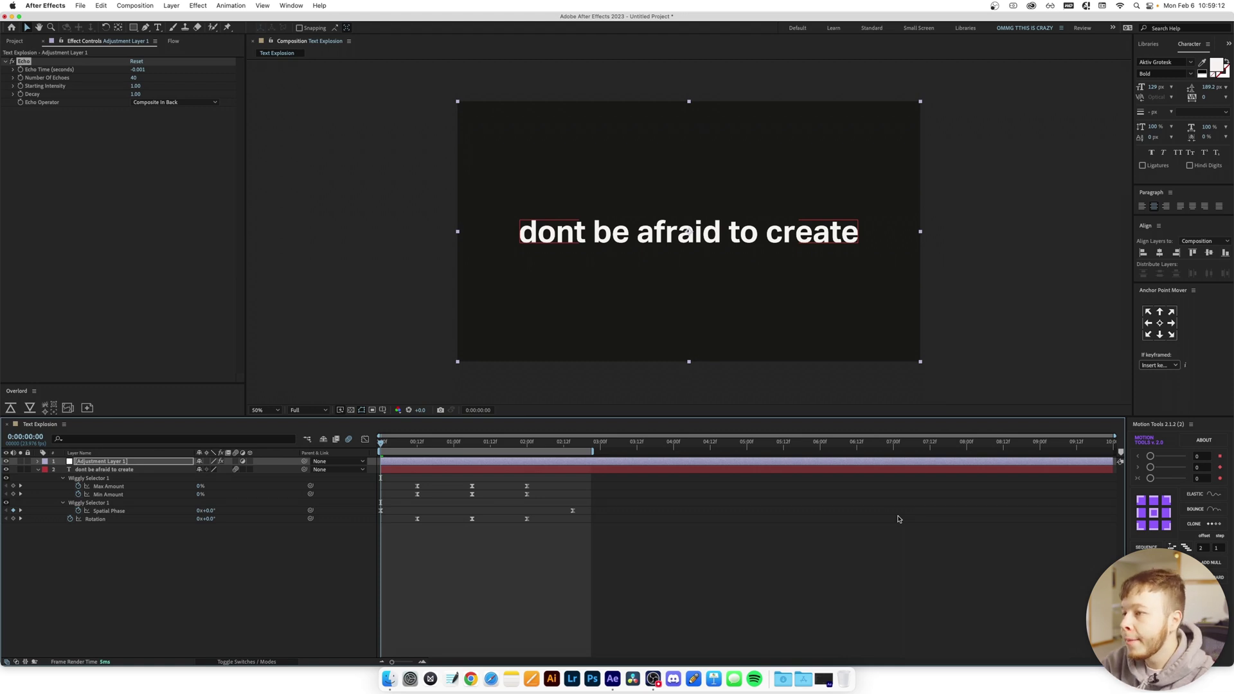
{"action": "key", "text": "space"}
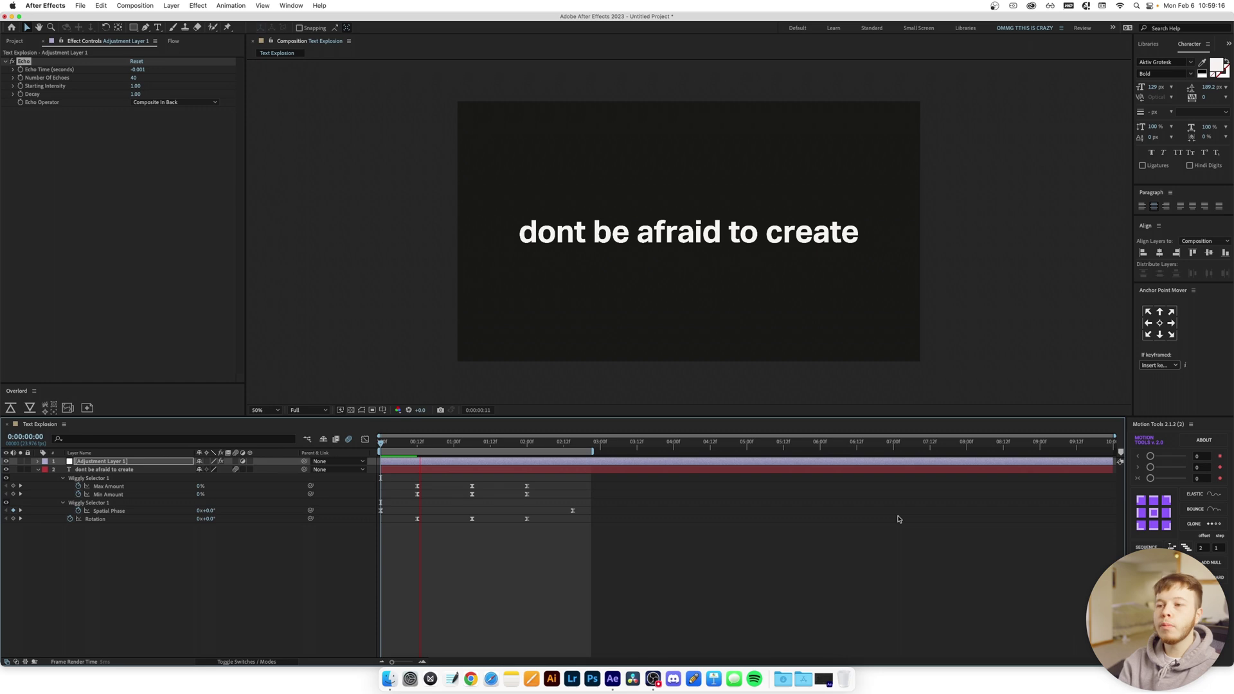
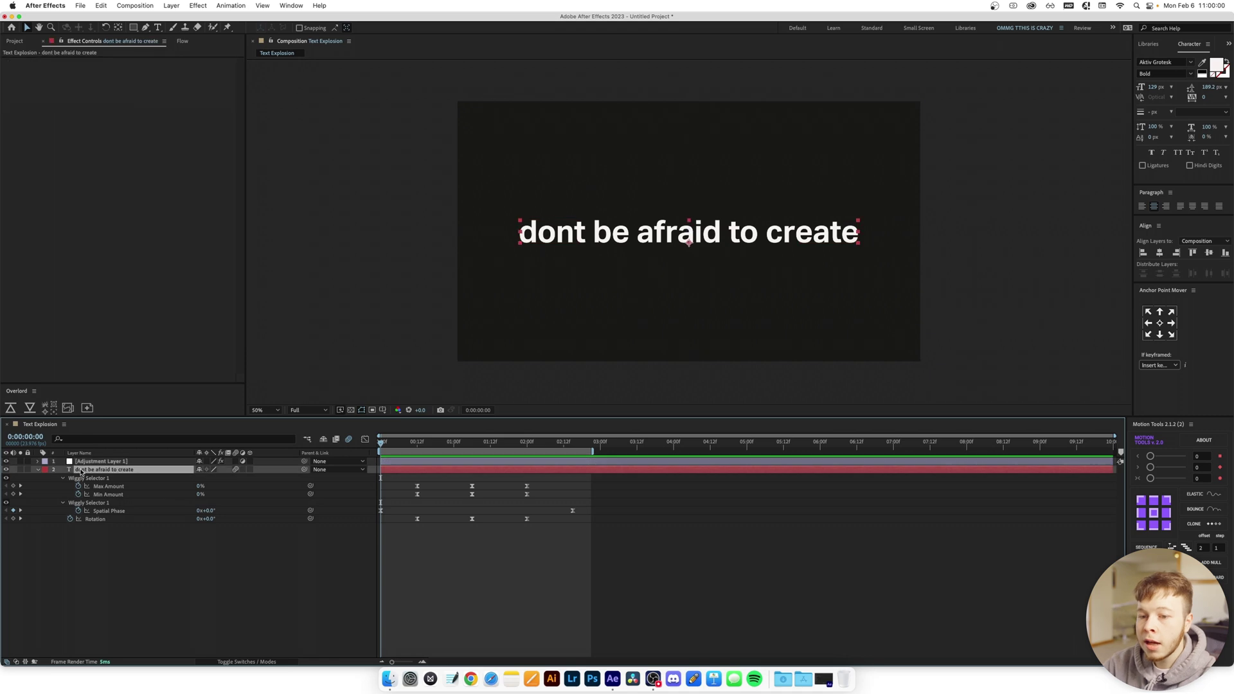
Change the text layer's font to Integral CF Bold
{"action": "left_click", "coordinate": [1192, 62]}
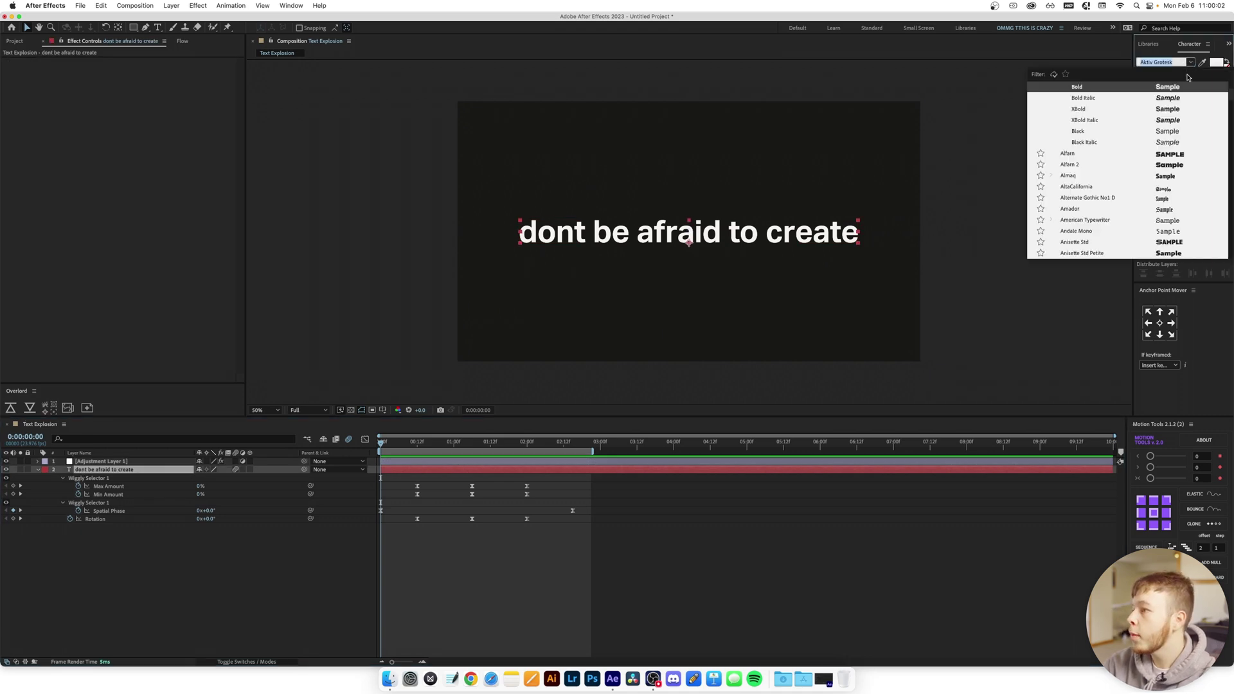
{"action": "type", "text": "inte"}
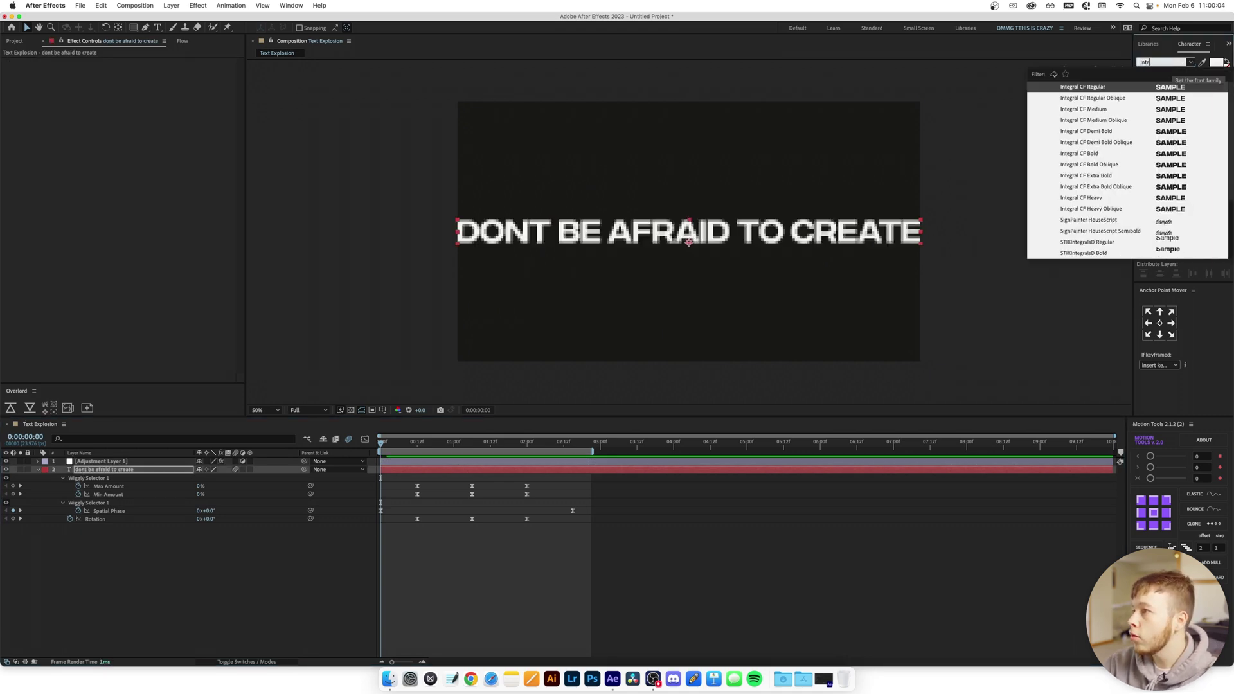
{"action": "key", "text": "Return"}
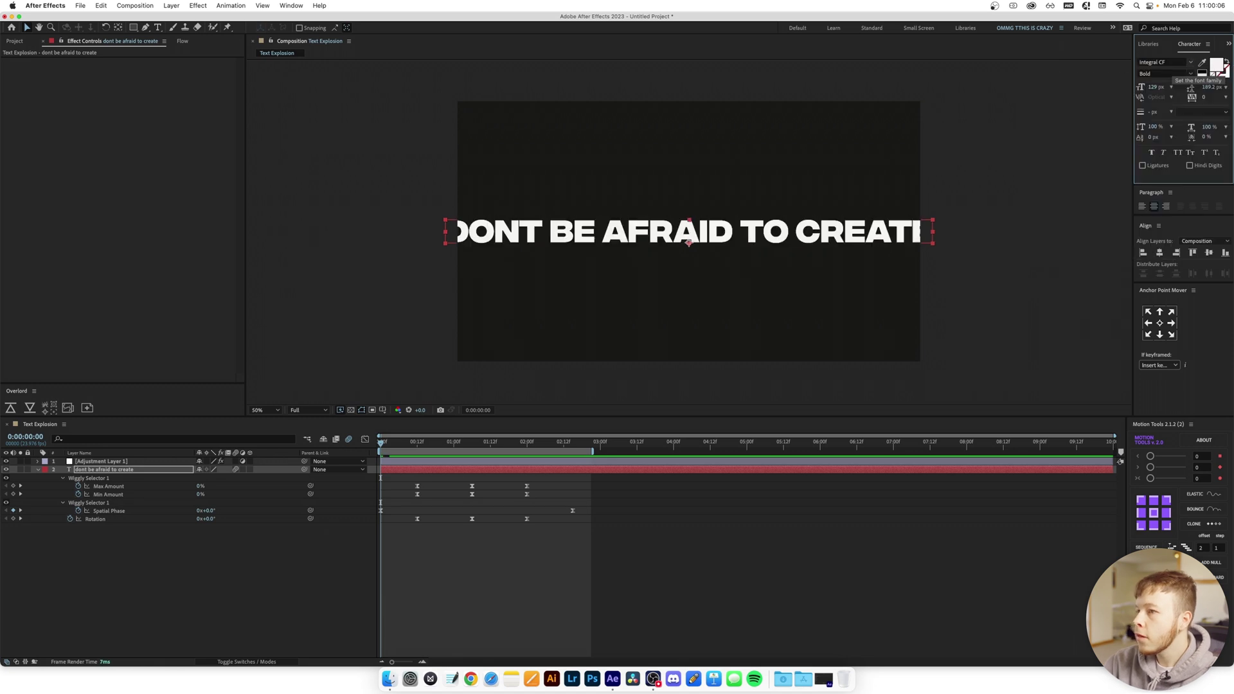
Set the text size to 91 px and tracking to -60, and replace the wording with "i love macaroni"
{"action": "left_click_drag", "start_coordinate": [1156, 94], "coordinate": [1177, 109]}
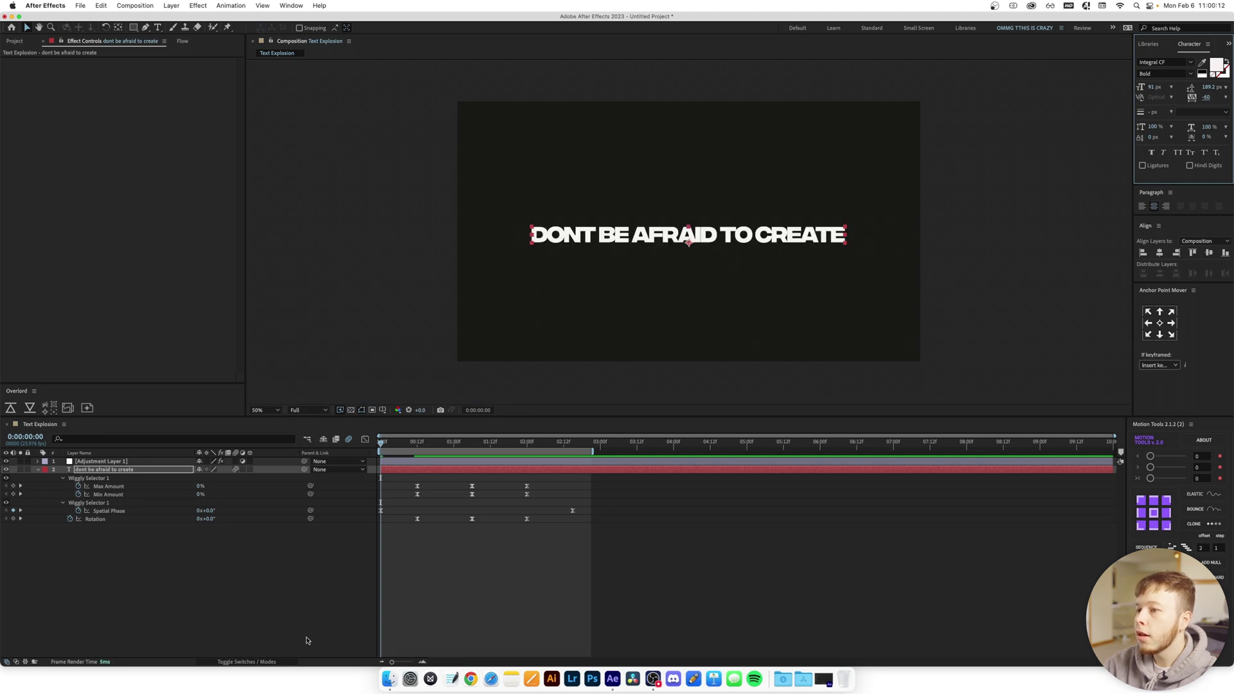
{"action": "double_click", "coordinate": [555, 232]}
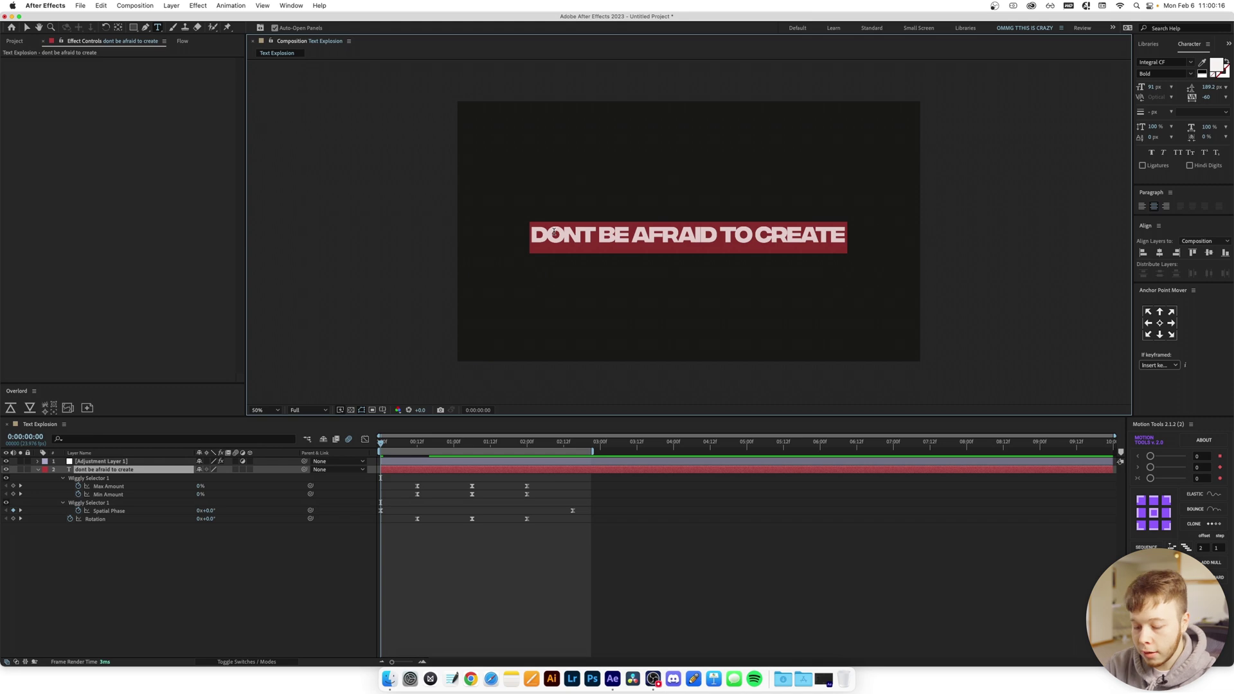
{"action": "type", "text": "i love"}
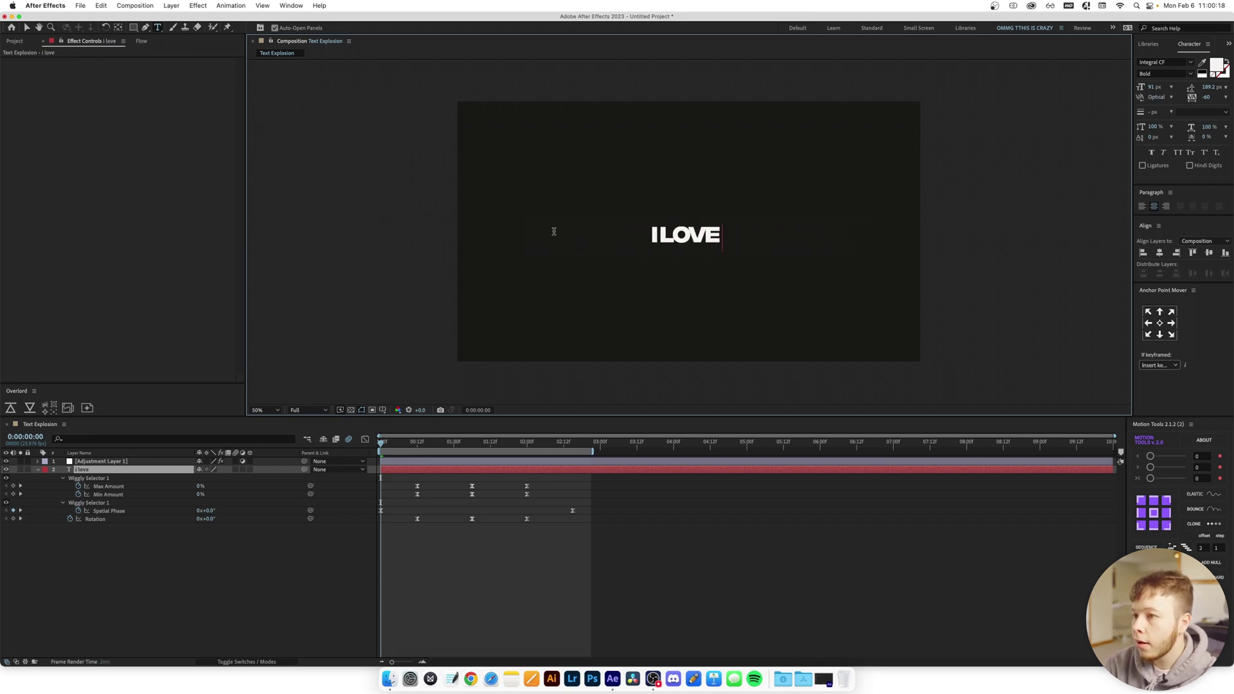
{"action": "type", "text": " macaroni"}
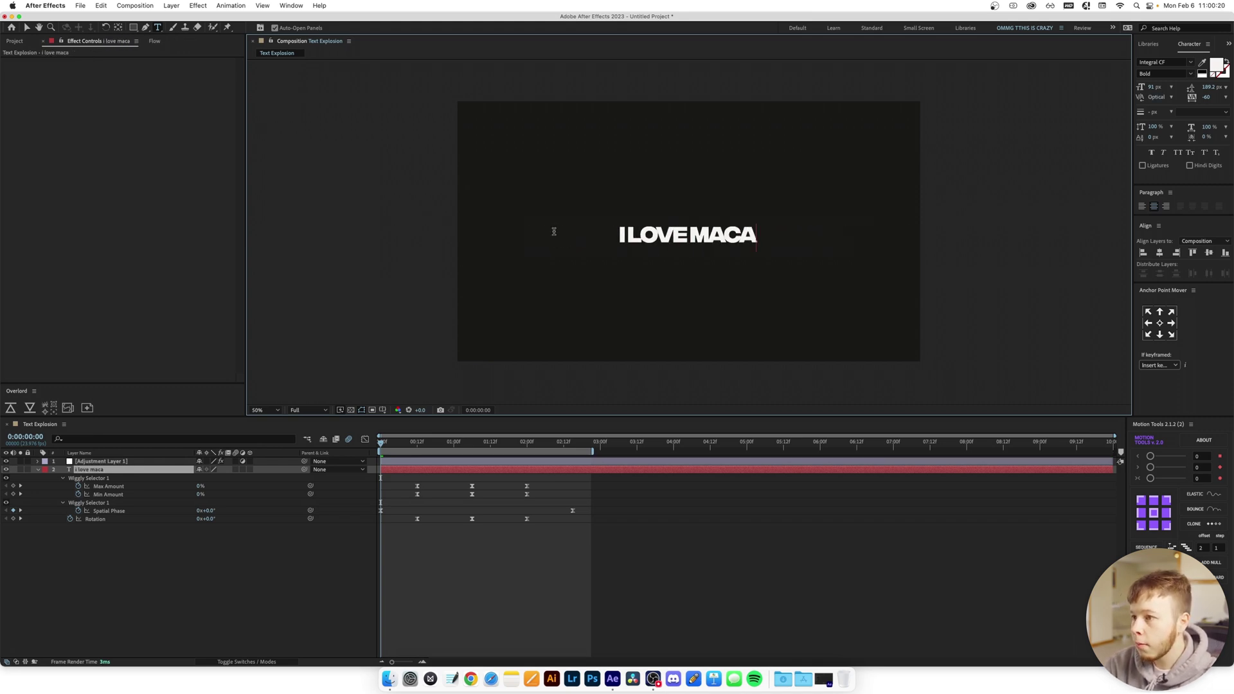
{"action": "left_click", "coordinate": [101, 472]}
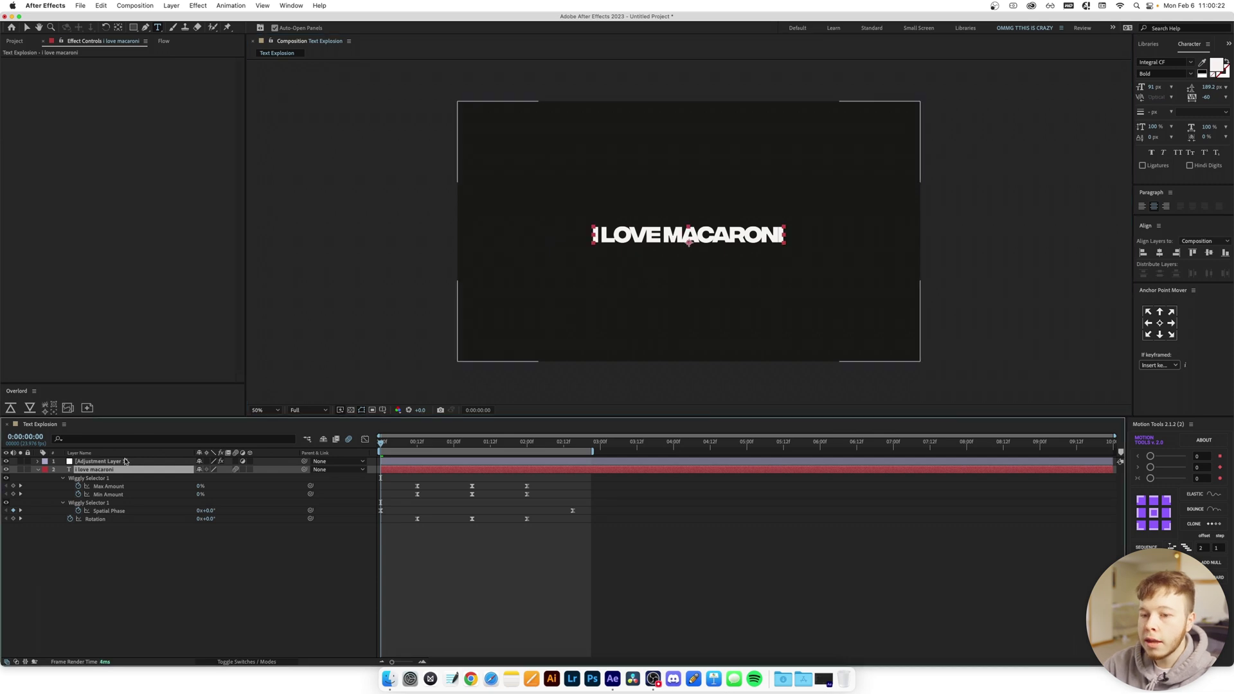
Filter the timeline properties by "star" and try a Range Selector Start of 66% on both text animators
{"action": "left_click", "coordinate": [82, 438]}
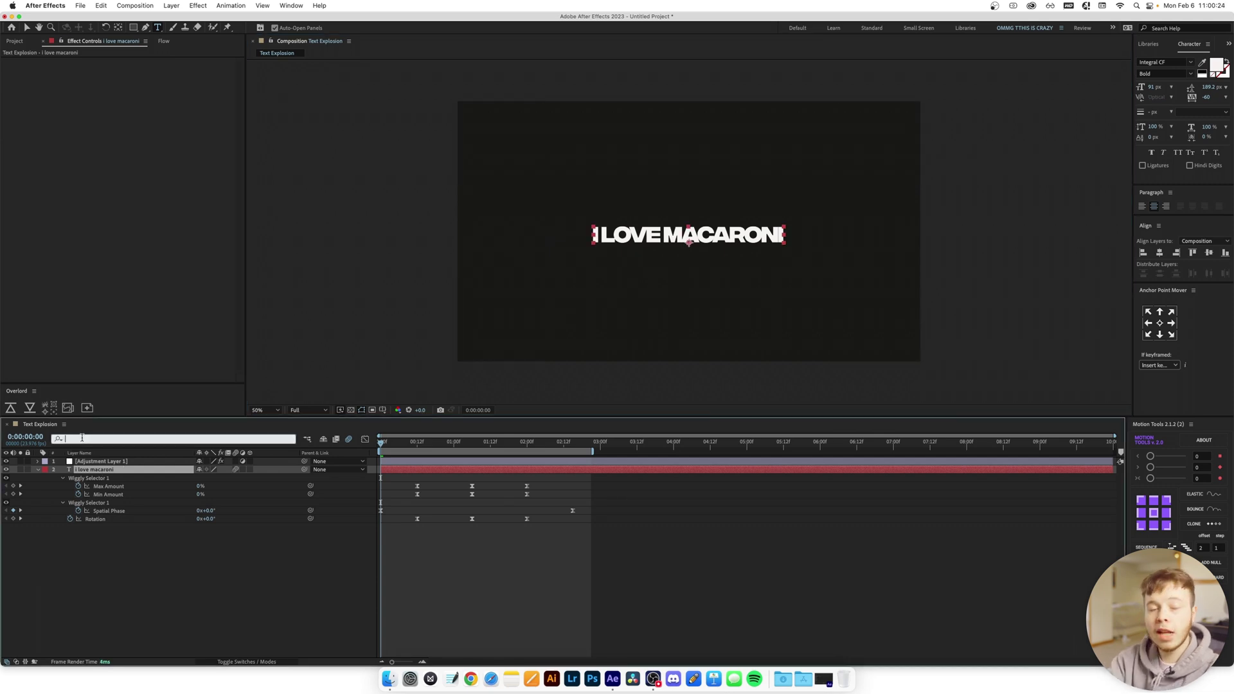
{"action": "type", "text": "star"}
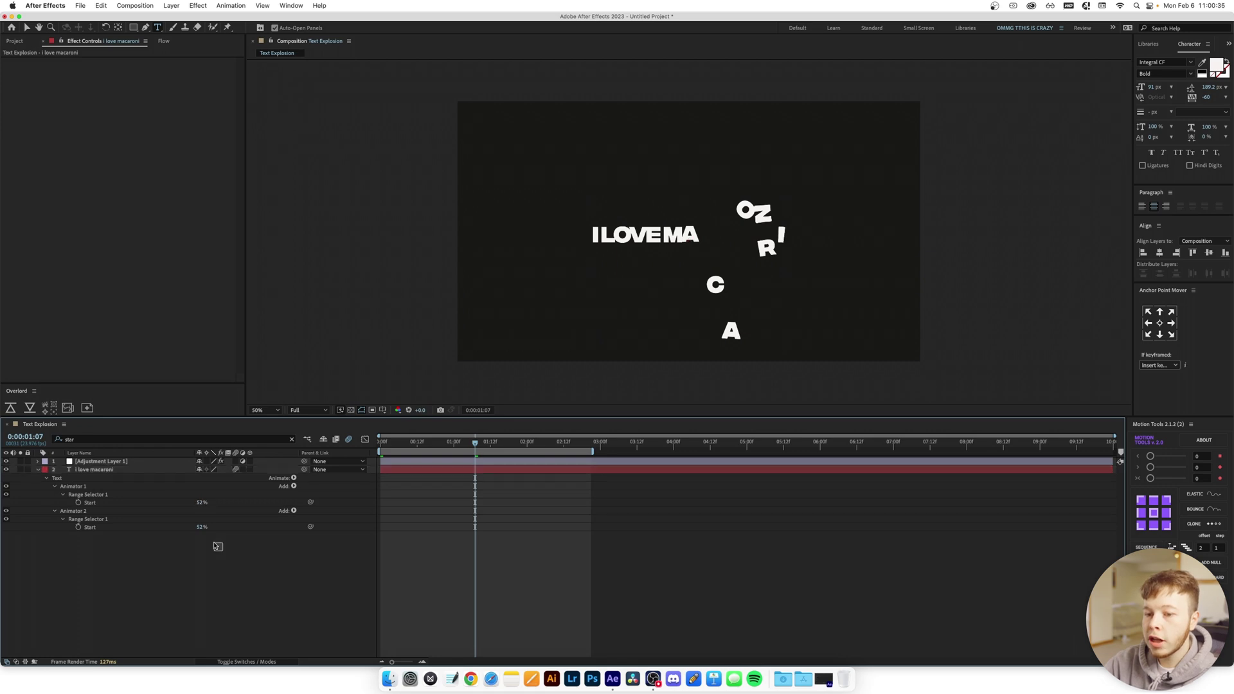
{"action": "left_click", "coordinate": [204, 503]}
{"action": "left_click_drag", "start_coordinate": [205, 504], "coordinate": [215, 502]}
{"action": "left_click", "coordinate": [202, 502]}
{"action": "type", "text": "66"}
{"action": "key", "text": "Return"}
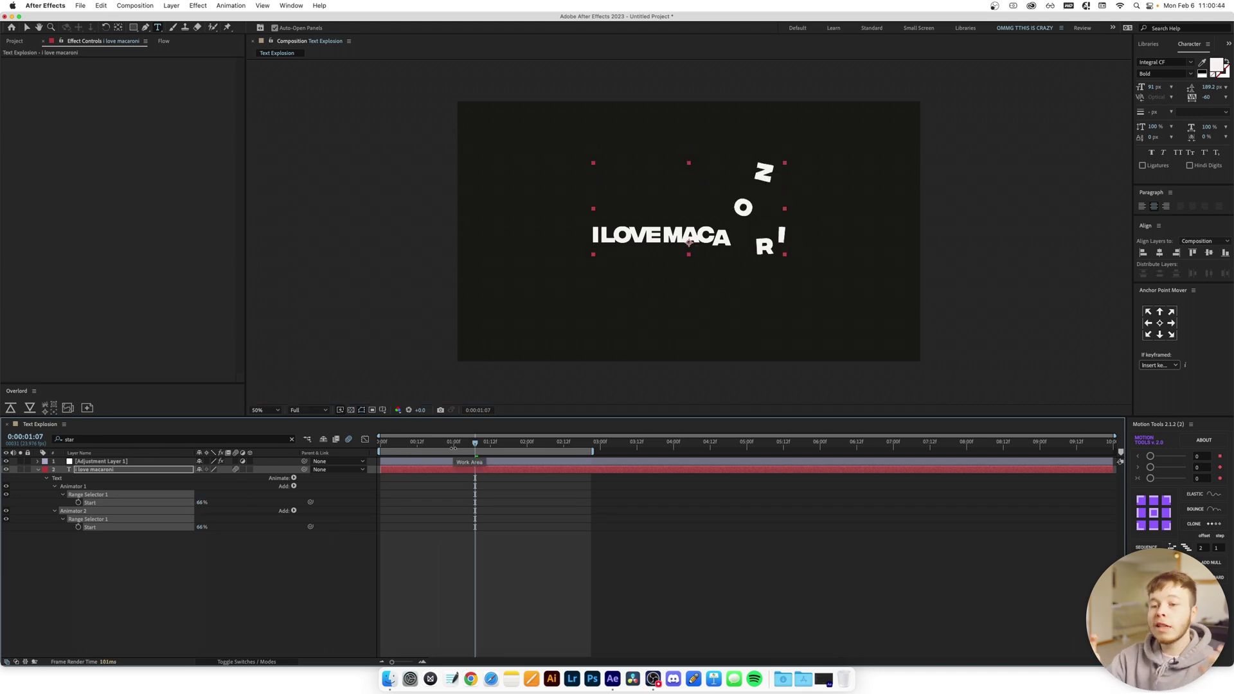
Preview the text explosion animation from the beginning of the composition
{"action": "key", "text": "Home"}
{"action": "key", "text": "space"}
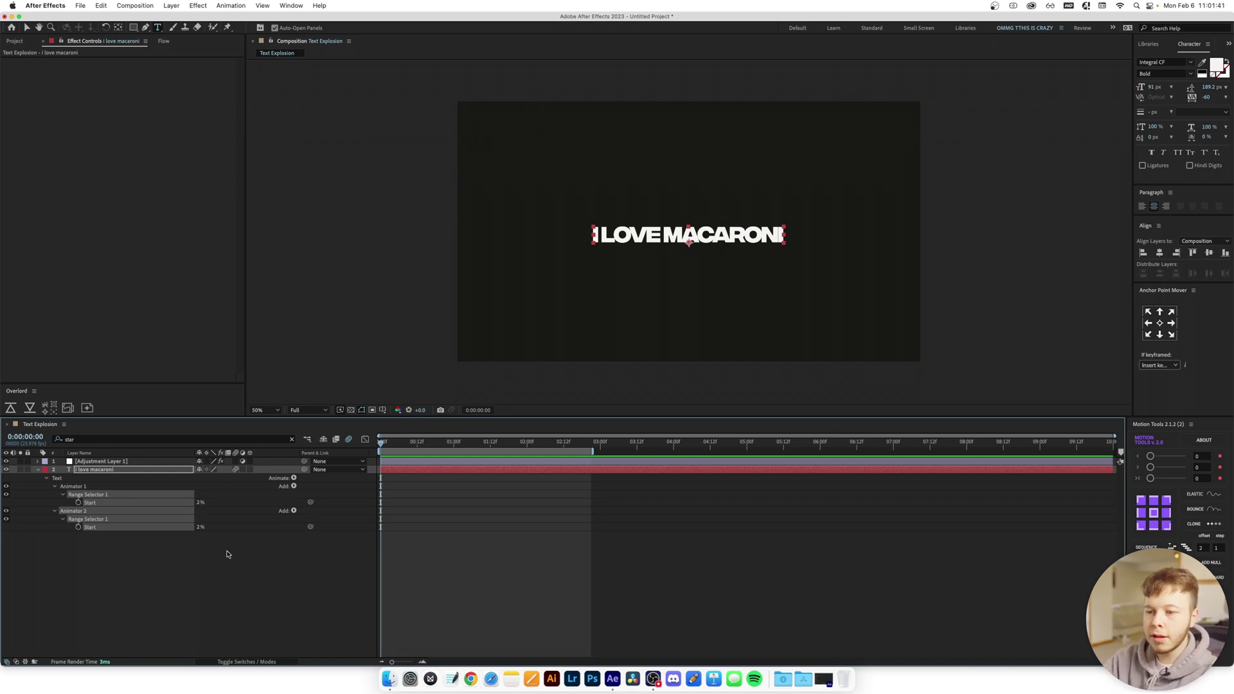
{"action": "key", "text": "space"}
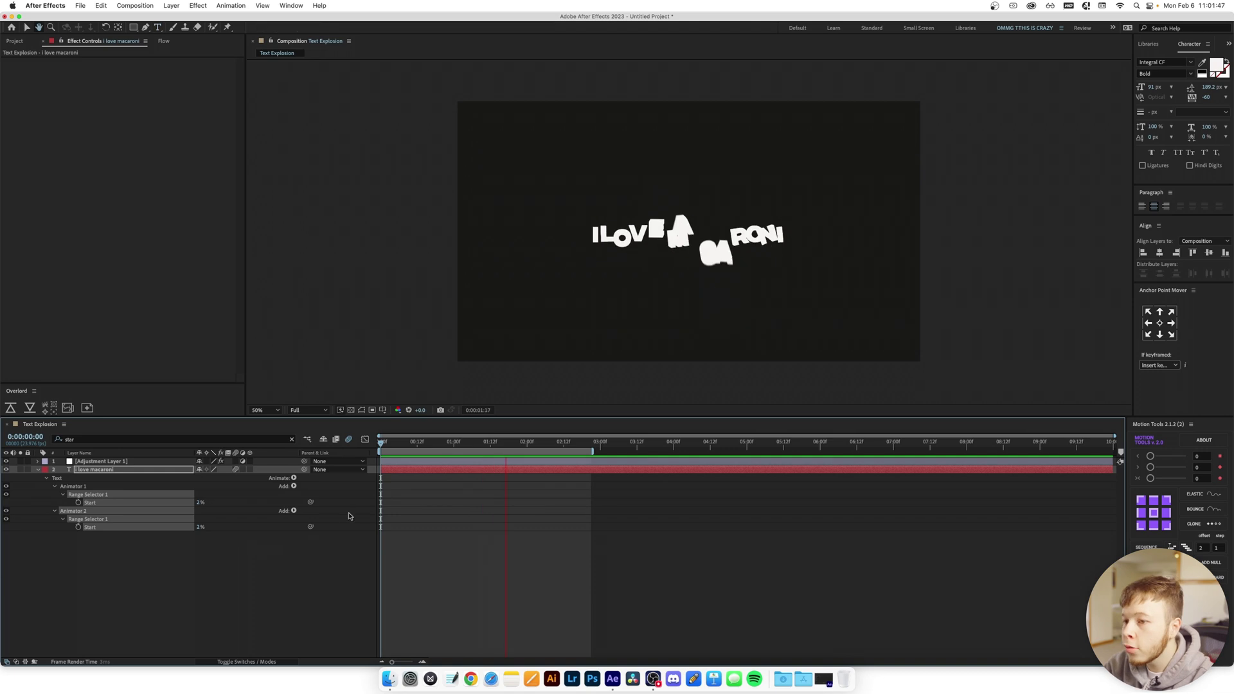
{"action": "key", "text": "space"}
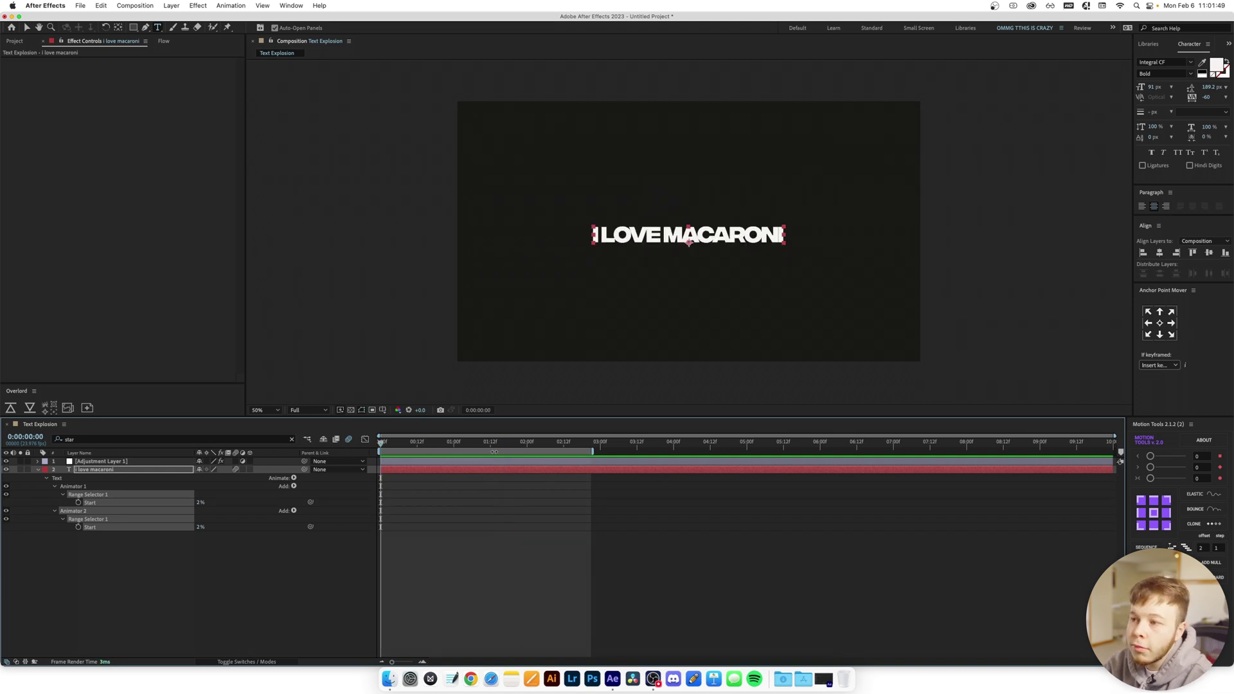
Expand the text layer to show all properties of both animators and play the animation again
{"action": "left_click", "coordinate": [143, 584]}
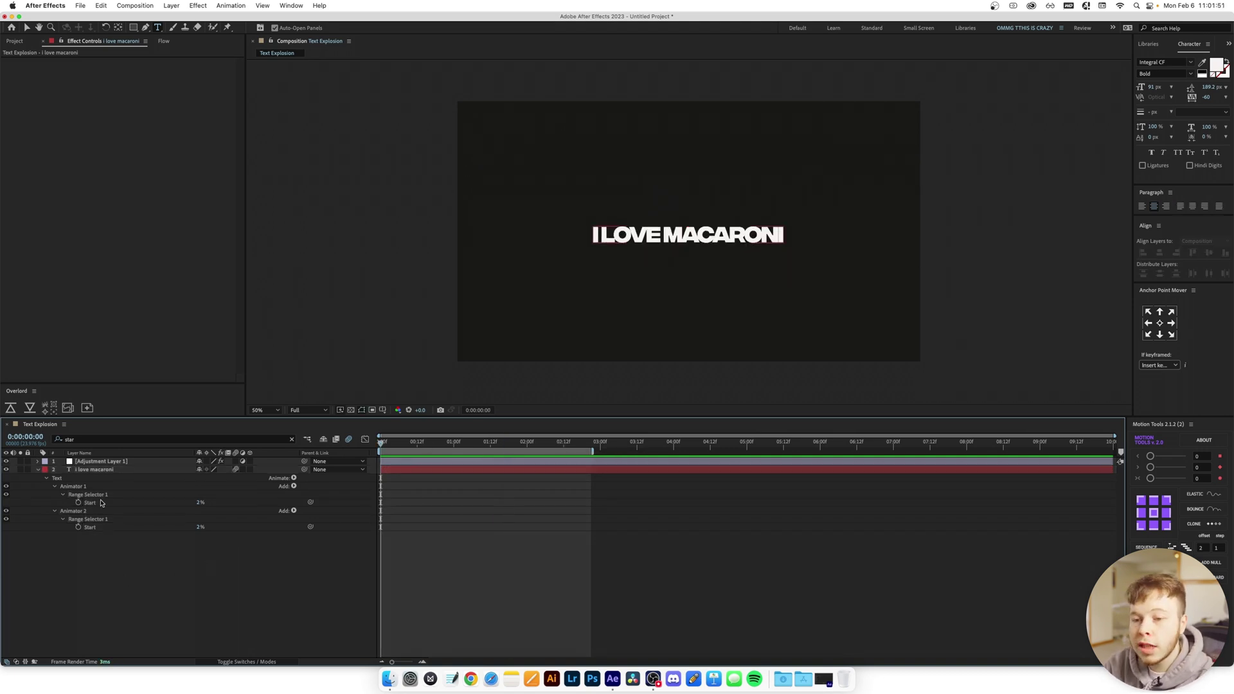
{"action": "left_click", "coordinate": [37, 470]}
{"action": "left_click", "coordinate": [38, 470]}
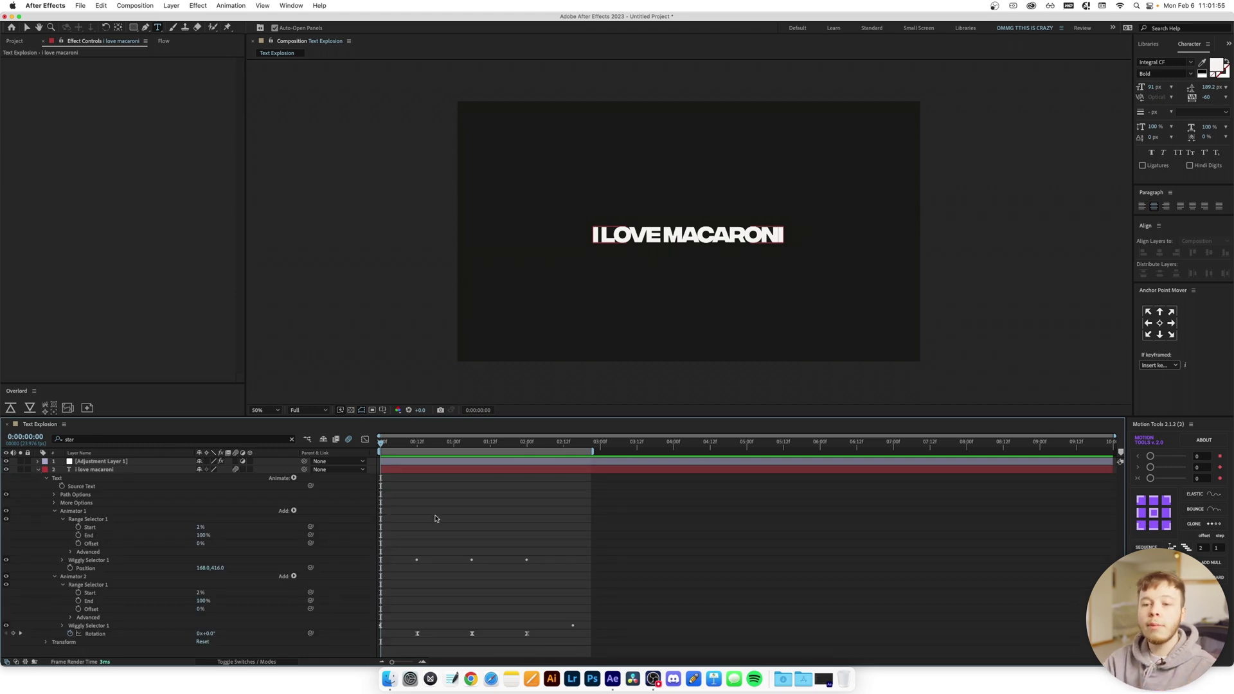
{"action": "key", "text": "space"}
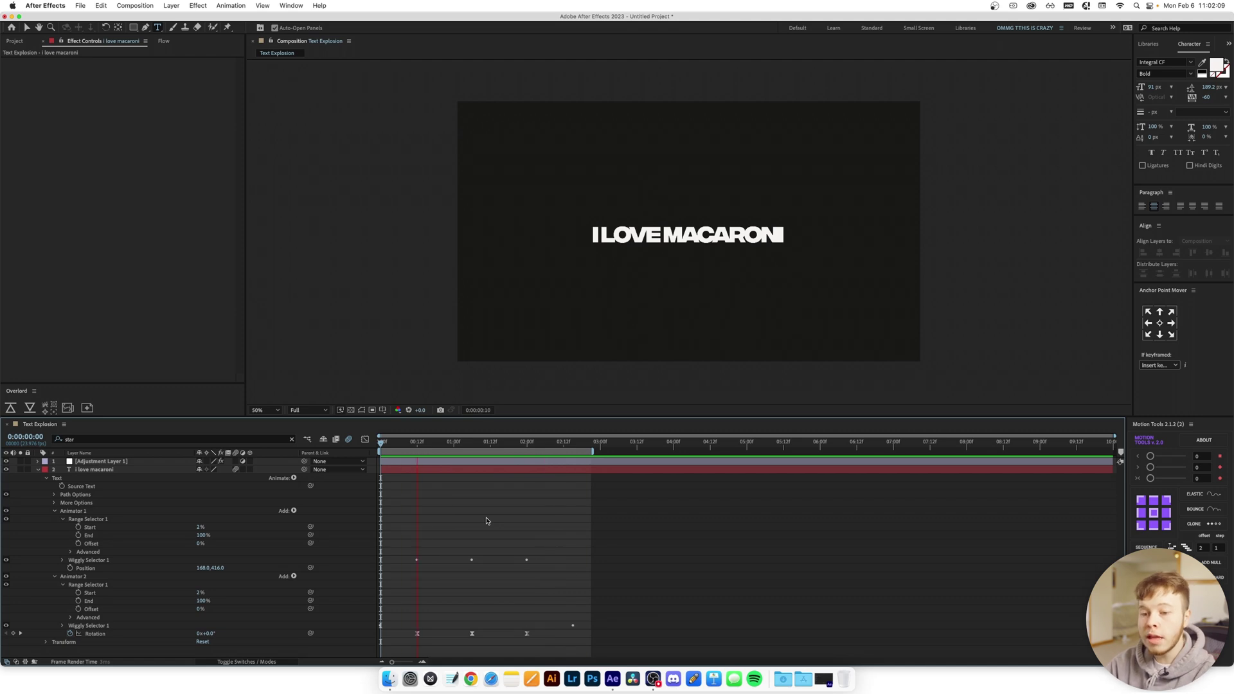
{"action": "key", "text": "space"}
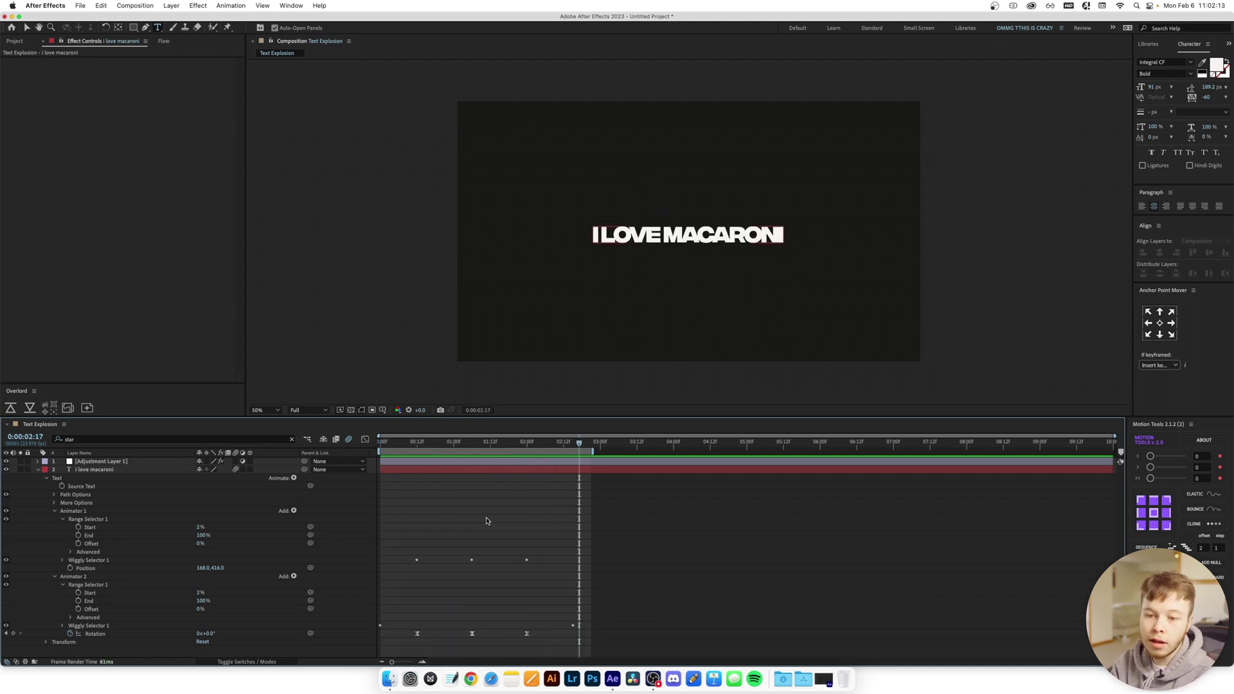